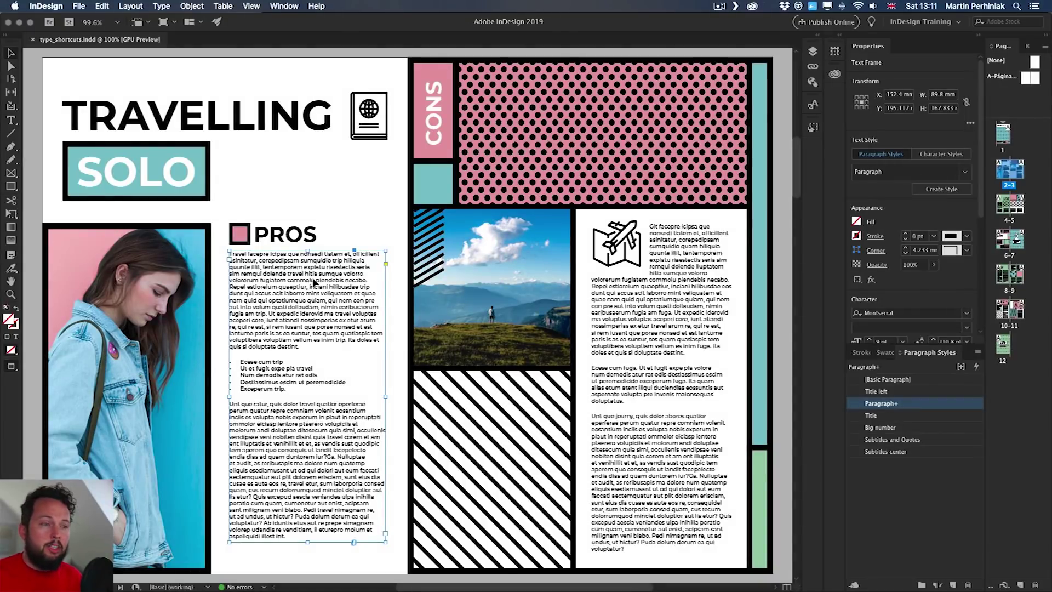
Zoom into the PROS column and switch from Preview to Normal view to show frame edges and guides.
{"action": "key", "text": "z"}
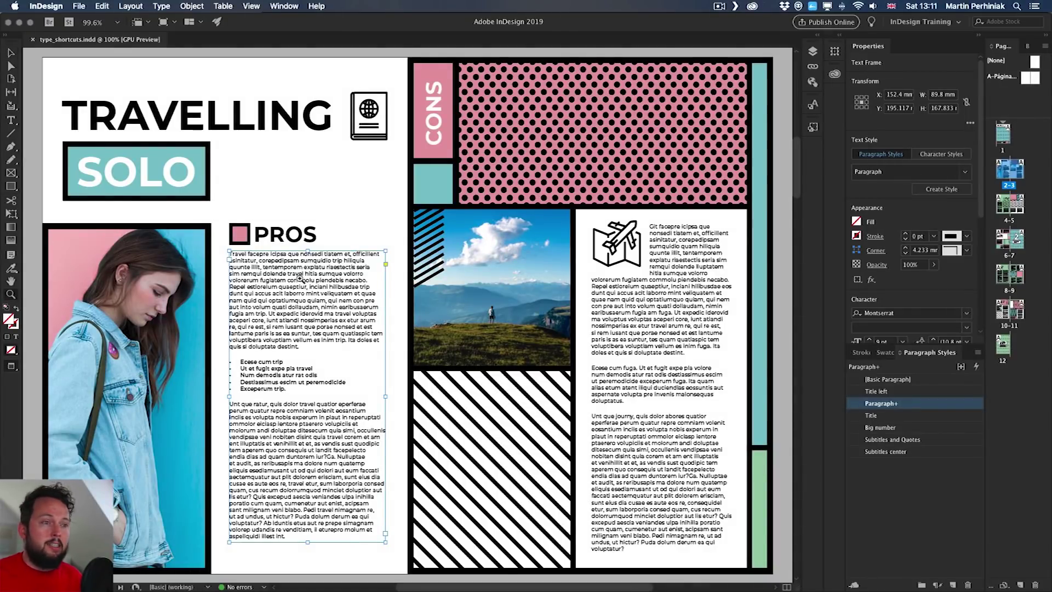
{"action": "left_click_drag", "start_coordinate": [300, 279], "coordinate": [391, 291]}
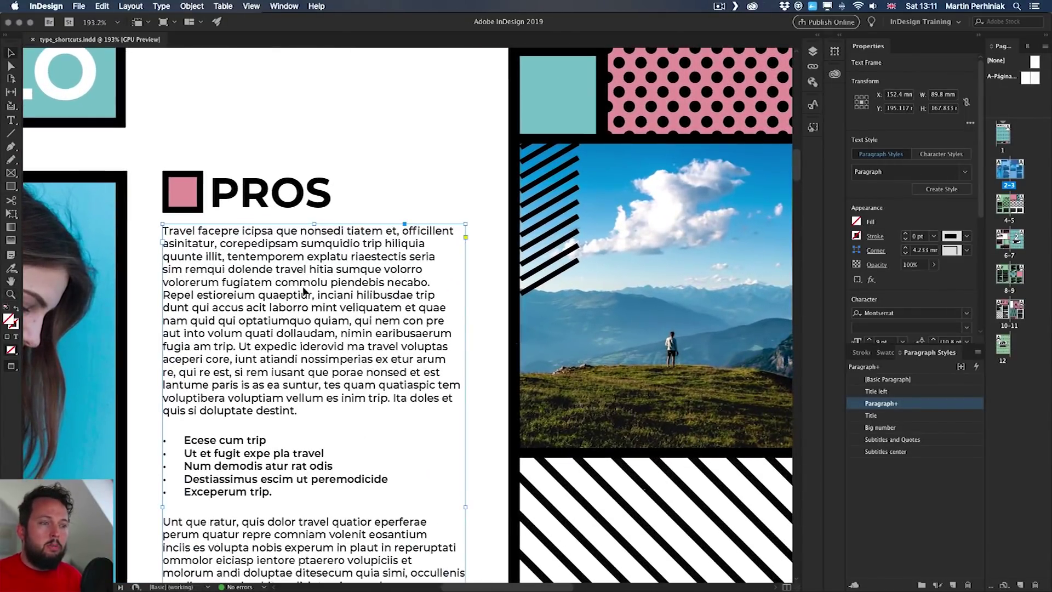
{"action": "left_click_drag", "start_coordinate": [305, 291], "coordinate": [350, 255]}
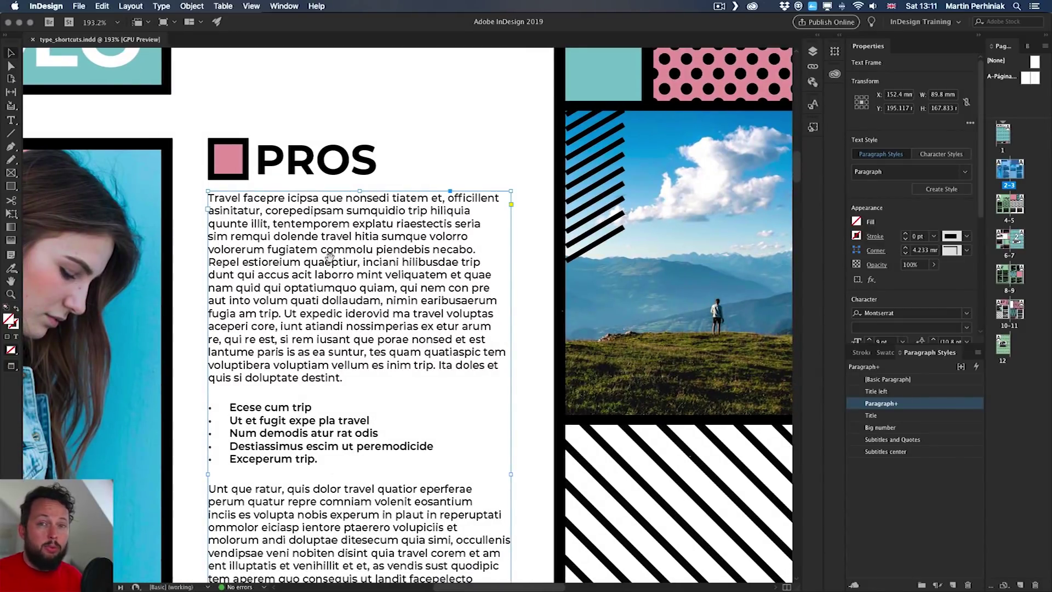
{"action": "left_click", "coordinate": [435, 145]}
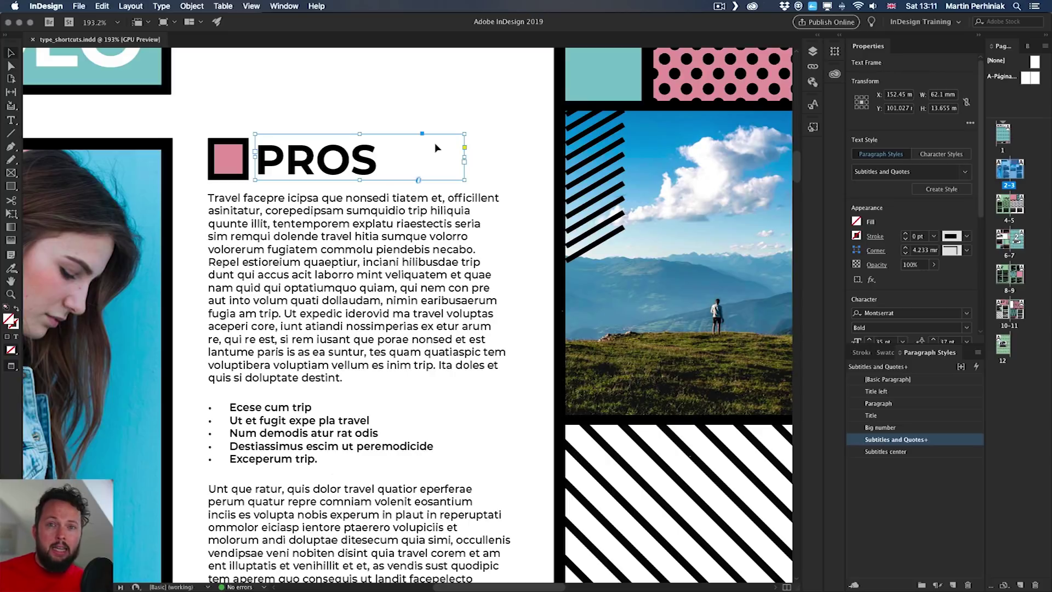
{"action": "key", "text": "w"}
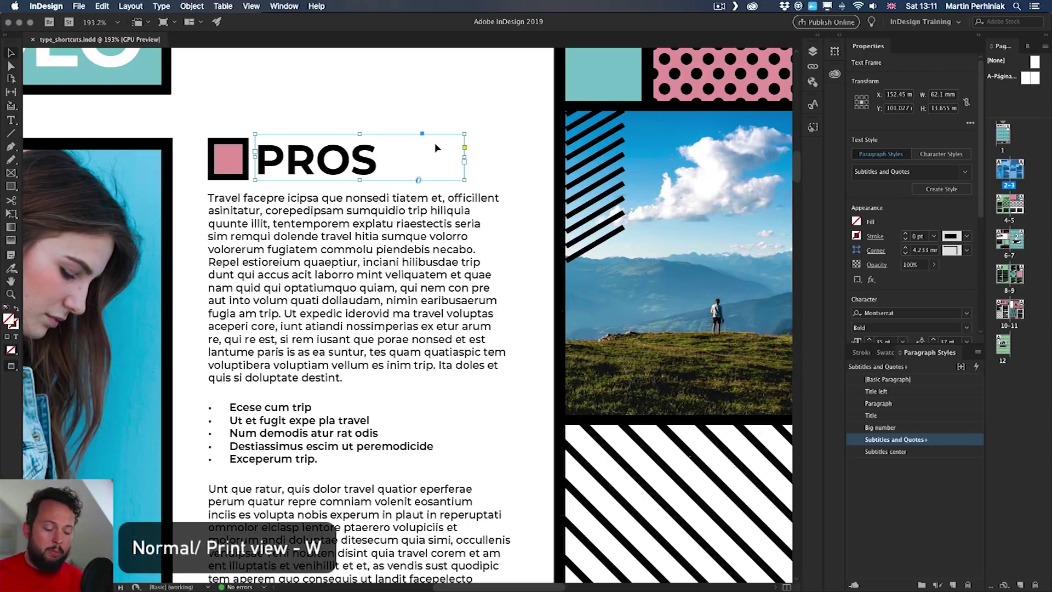
{"action": "key", "text": "w"}
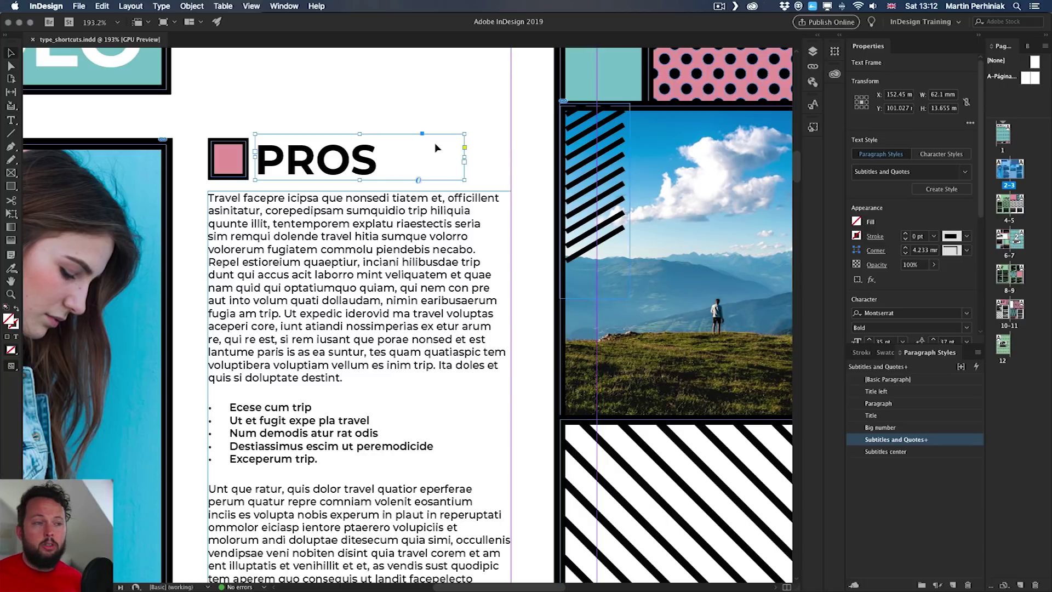
Select the PROS body text frame.
{"action": "scroll", "coordinate": [305, 235], "scroll_direction": "up", "scroll_amount": 2}
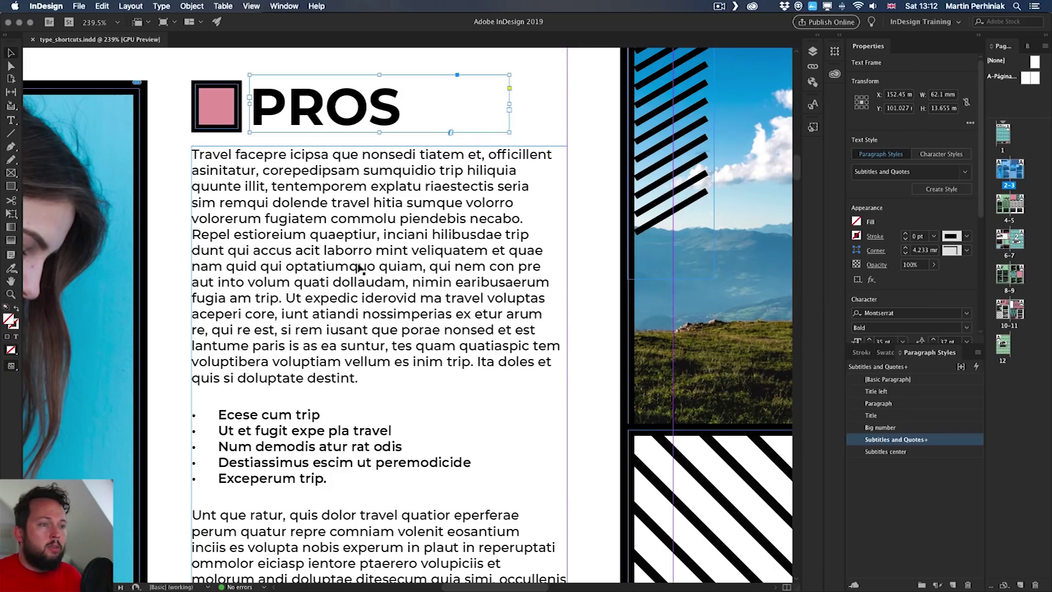
{"action": "scroll", "coordinate": [359, 266], "scroll_direction": "up", "scroll_amount": 1}
{"action": "left_click", "coordinate": [372, 247]}
Enter the PROS body text, step through words and letters, and place the cursor inside 'hilibusdae'.
{"action": "double_click", "coordinate": [371, 248]}
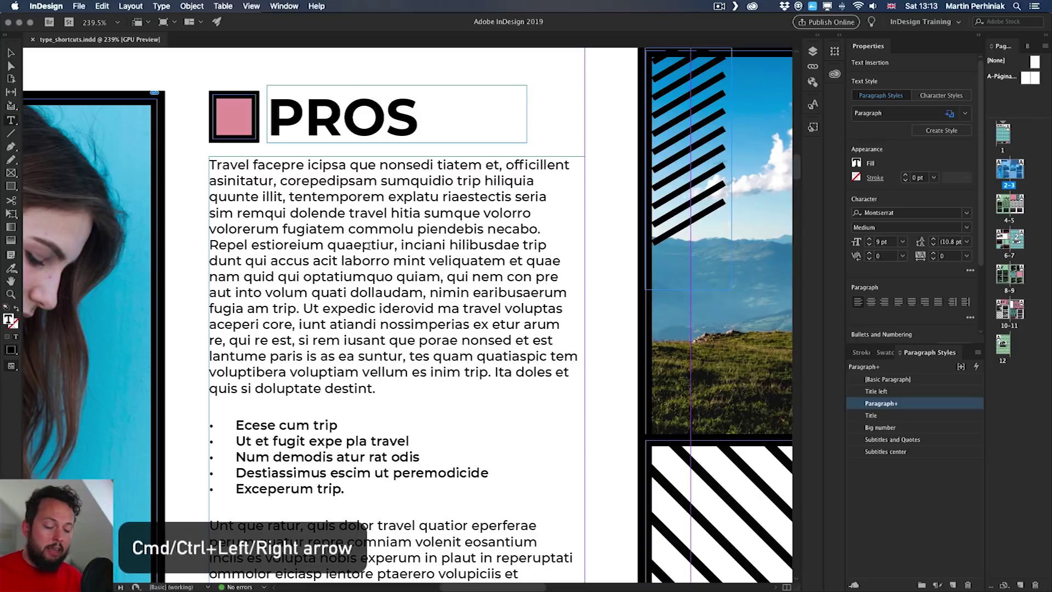
{"action": "key", "text": "super+Right"}
{"action": "key", "text": "super+Right"}
{"action": "key", "text": "super+Right"}
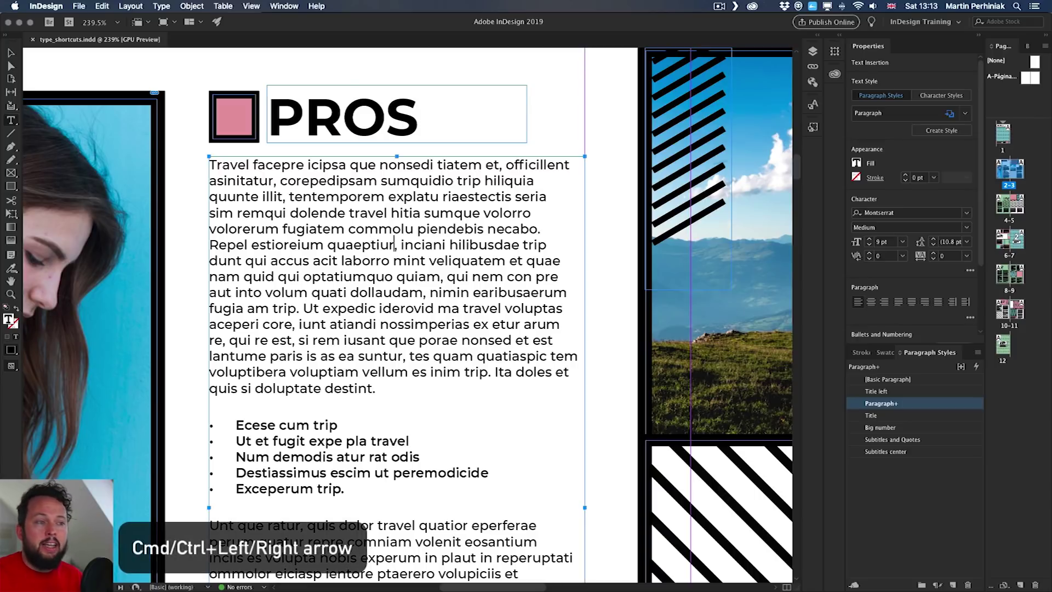
{"action": "key", "text": "super+Left"}
{"action": "key", "text": "super+Left"}
{"action": "key", "text": "super+Left"}
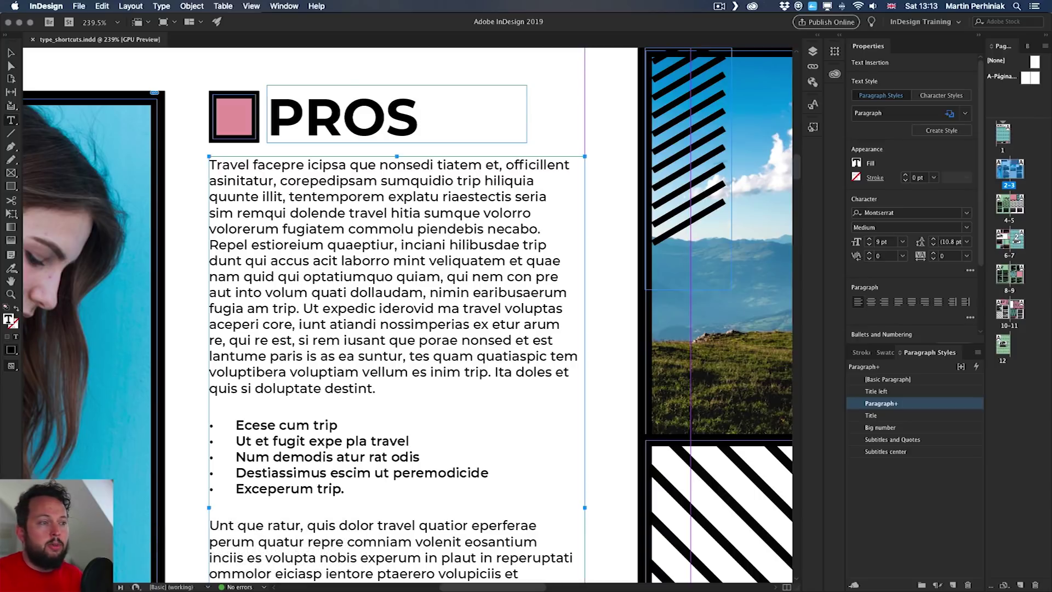
{"action": "key", "text": "super+Left"}
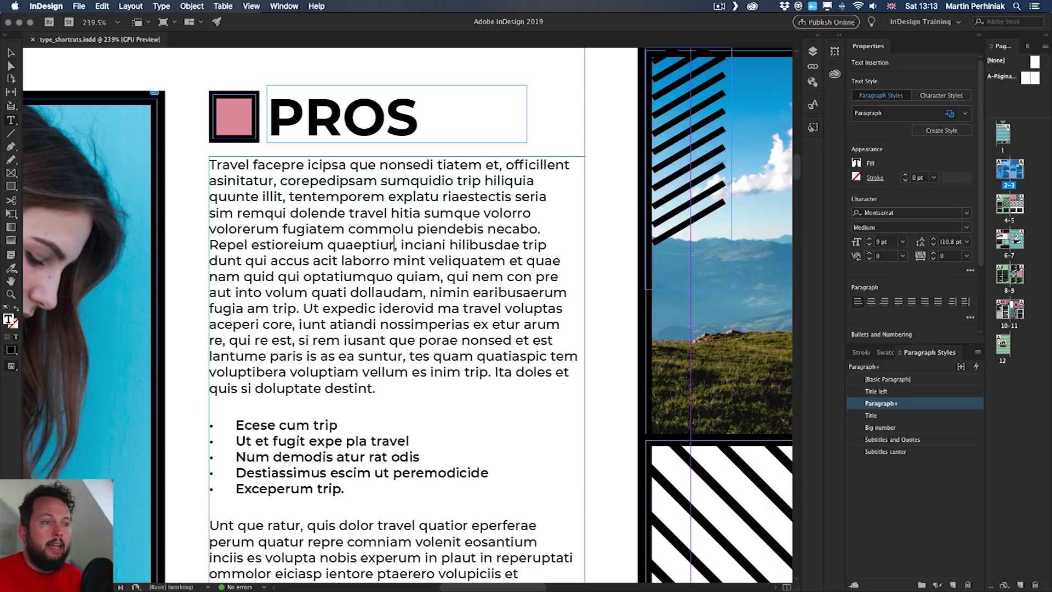
{"action": "key", "text": "super+Right"}
{"action": "key", "text": "super+Right"}
{"action": "key", "text": "super+Right"}
{"action": "key", "text": "super+Right"}
{"action": "key", "text": "super+Left"}
{"action": "key", "text": "super+Left"}
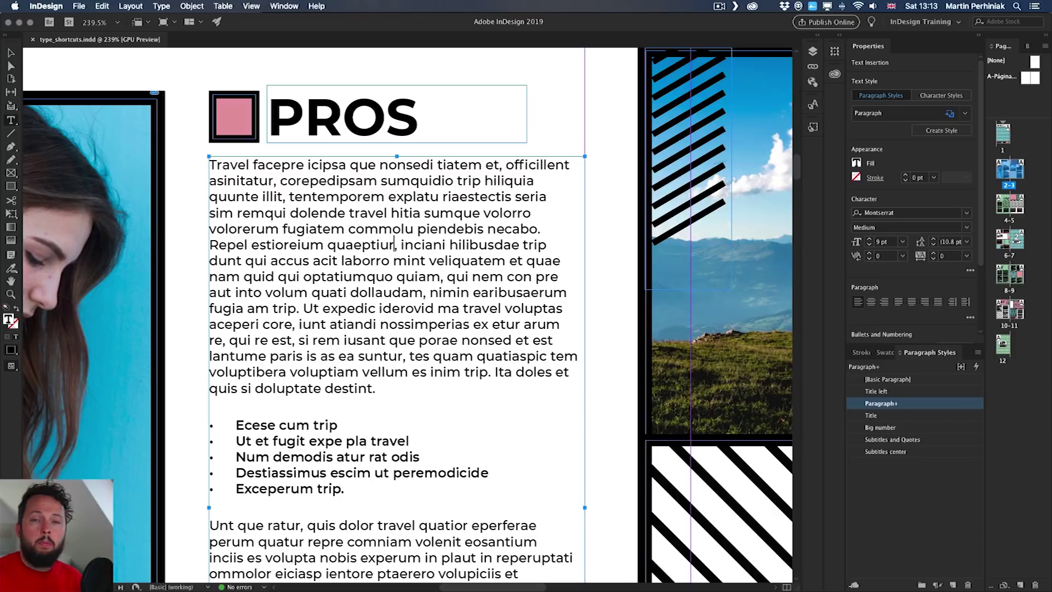
{"action": "key", "text": "Left"}
{"action": "key", "text": "Left"}
{"action": "key", "text": "Left"}
{"action": "key", "text": "Left"}
{"action": "key", "text": "Left"}
{"action": "key", "text": "Left"}
{"action": "key", "text": "Left"}
{"action": "key", "text": "Left"}
{"action": "key", "text": "Left"}
{"action": "key", "text": "Left"}
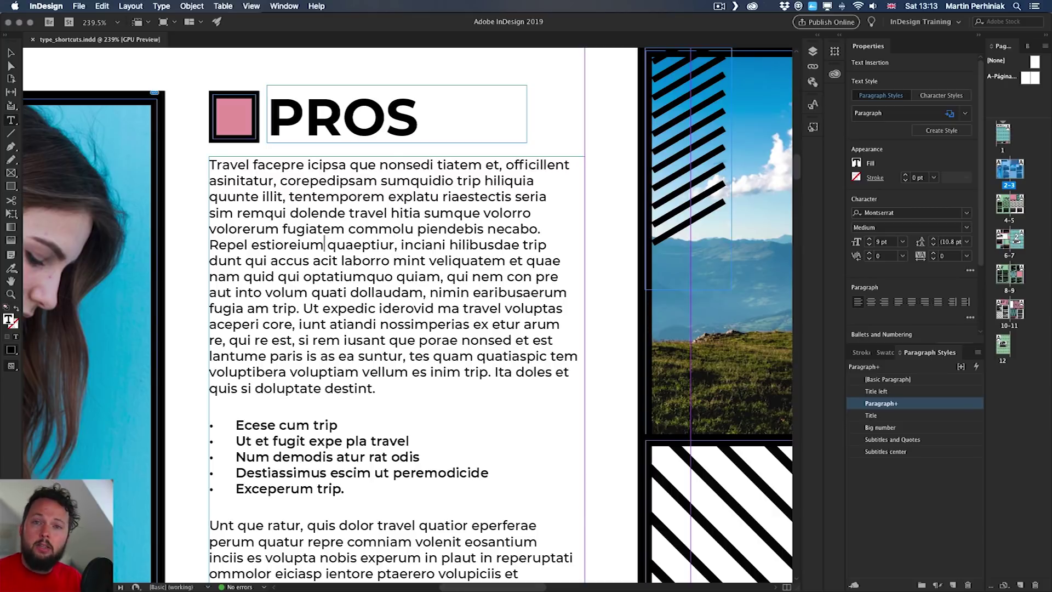
{"action": "key", "text": "Left"}
{"action": "key", "text": "Left"}
{"action": "key", "text": "Right"}
{"action": "key", "text": "Right"}
{"action": "key", "text": "Right"}
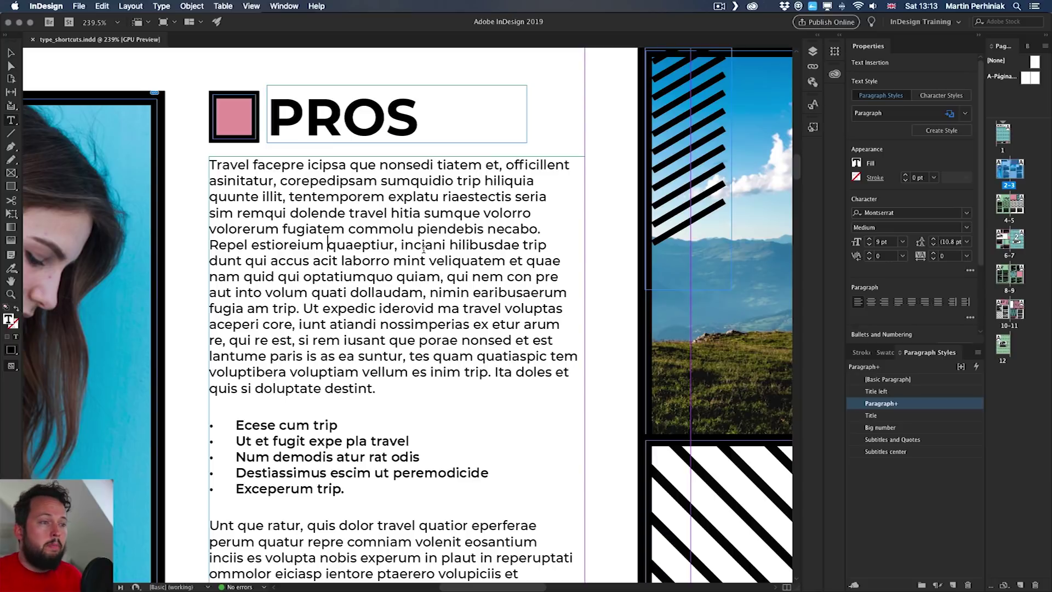
{"action": "left_click", "coordinate": [456, 244]}
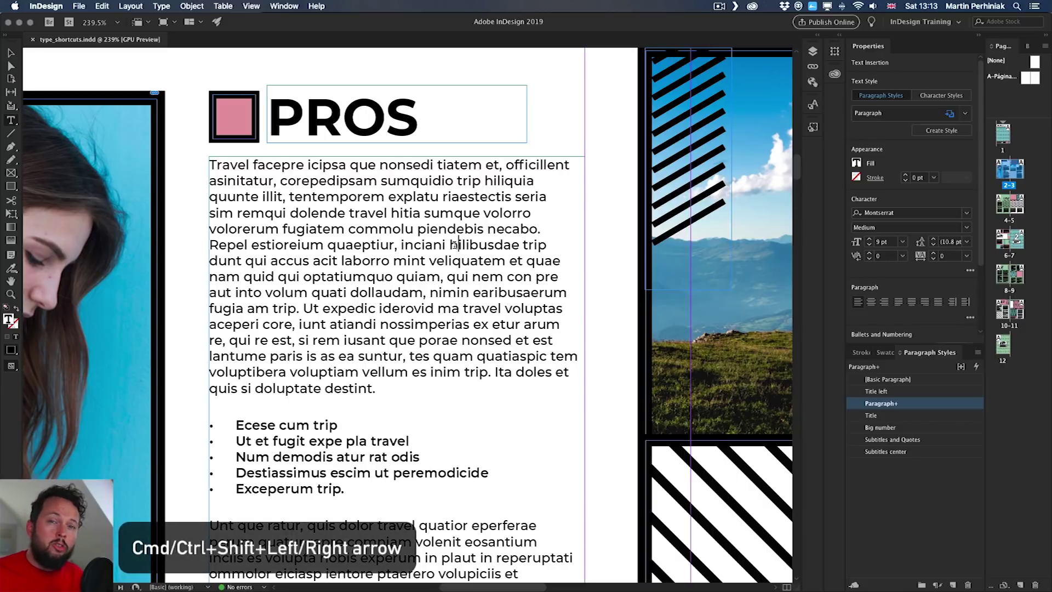
{"action": "key", "text": "super+shift+Right"}
{"action": "key", "text": "super+shift+Right"}
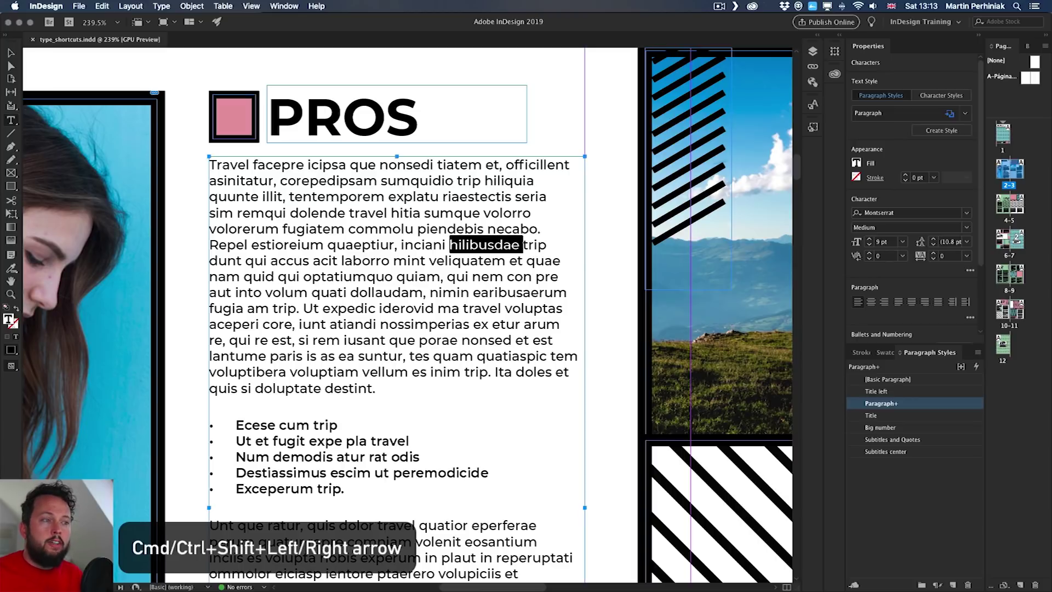
{"action": "key", "text": "super+shift+Left"}
{"action": "key", "text": "super+shift+Left"}
{"action": "key", "text": "super+shift+Left"}
{"action": "key", "text": "super+shift+Left"}
{"action": "key", "text": "super+shift+Left"}
{"action": "key", "text": "super+shift+Left"}
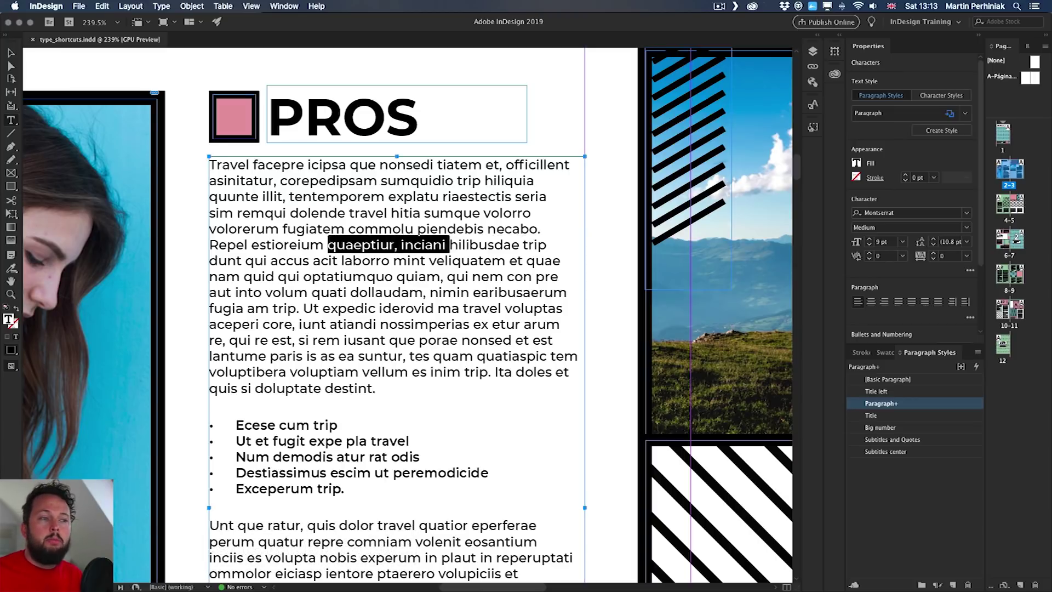
{"action": "key", "text": "super+shift+Right"}
{"action": "key", "text": "super+shift+Right"}
{"action": "key", "text": "super+shift+Right"}
{"action": "key", "text": "super+shift+Right"}
{"action": "key", "text": "super+shift+Right"}
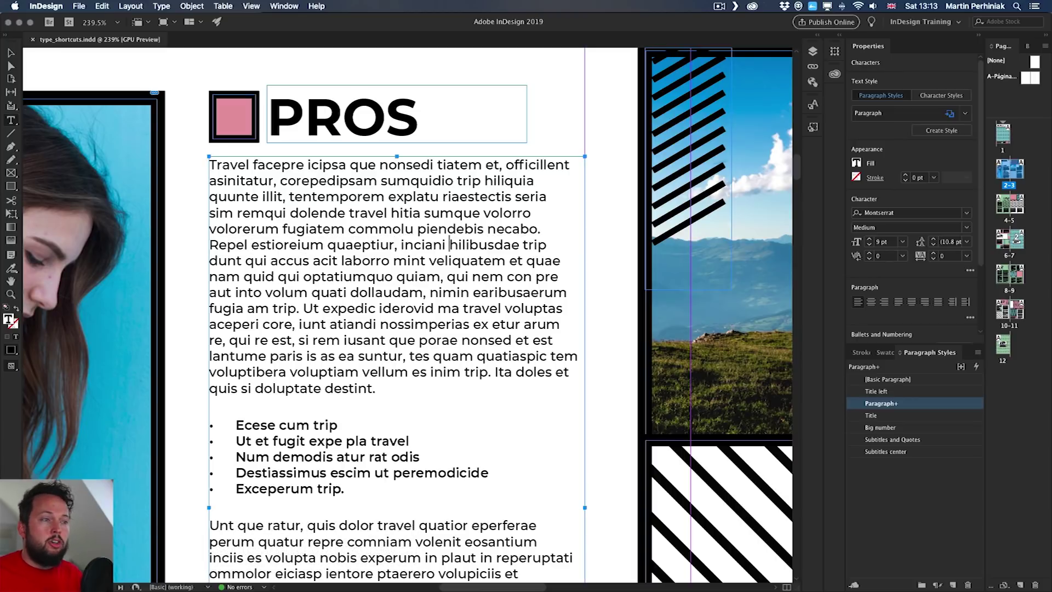
{"action": "key", "text": "super+shift+Right"}
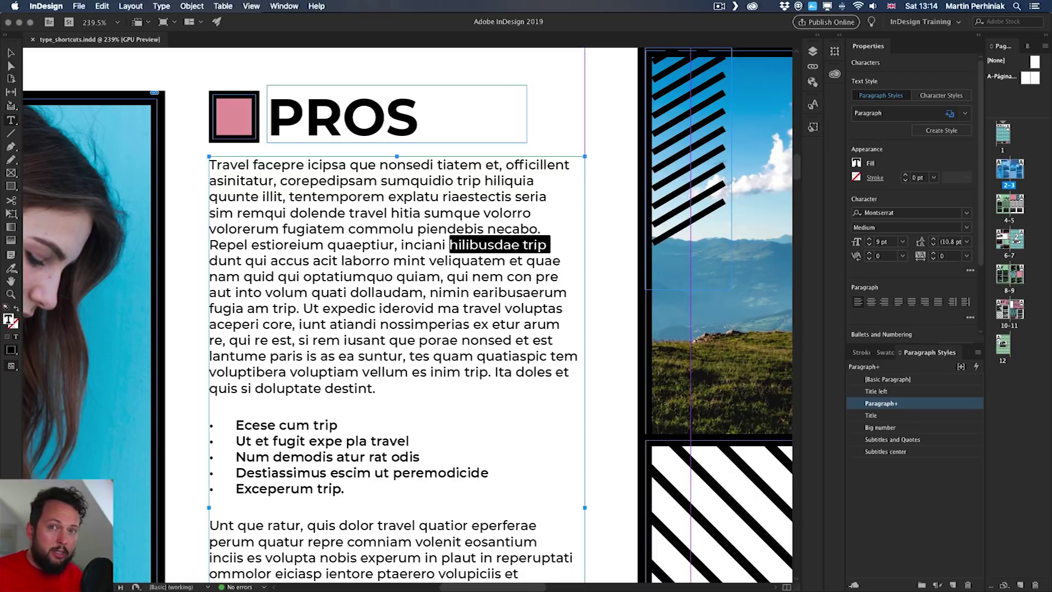
{"action": "key", "text": "super+shift+Right"}
{"action": "key", "text": "super+shift+Right"}
{"action": "key", "text": "super+shift+Right"}
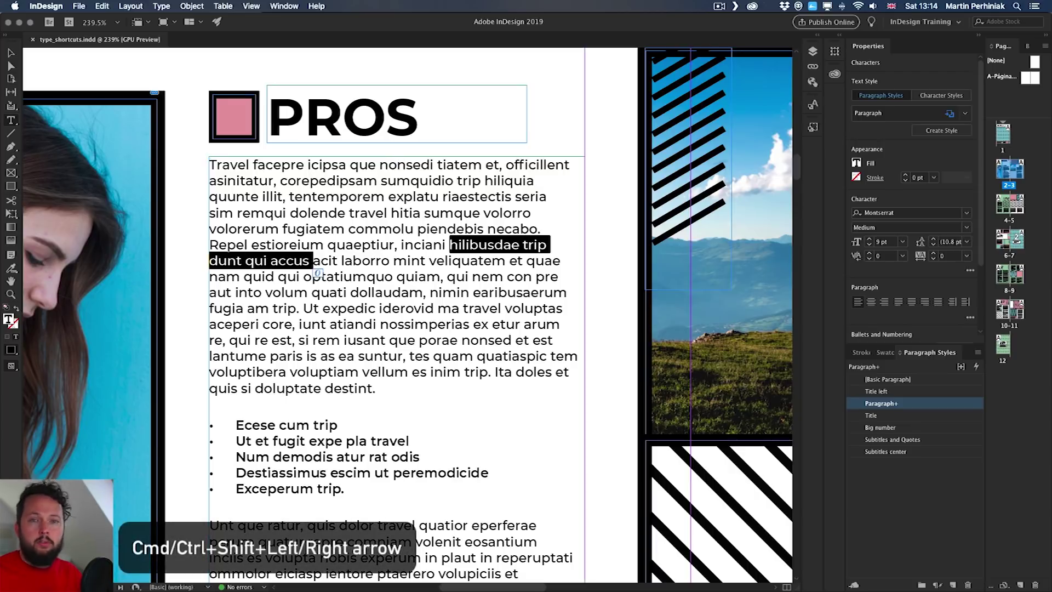
{"action": "key", "text": "super+shift+Right"}
{"action": "key", "text": "super+shift+Right"}
{"action": "key", "text": "super+shift+Right"}
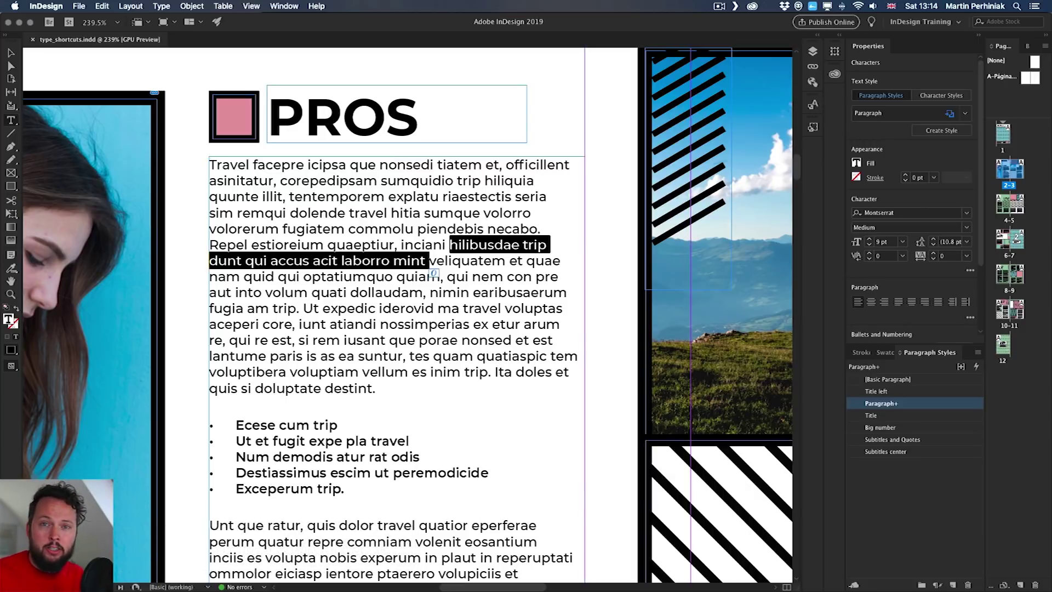
{"action": "key", "text": "Right"}
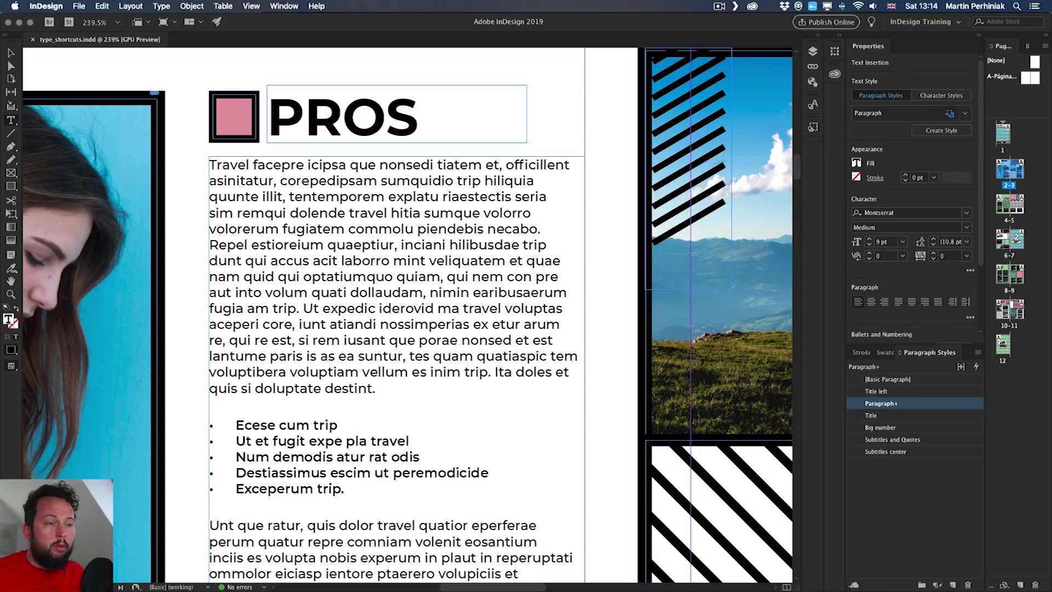
Jump to line start and end, and select the 'dunt qui accus' line with Shift+End.
{"action": "key", "text": "End"}
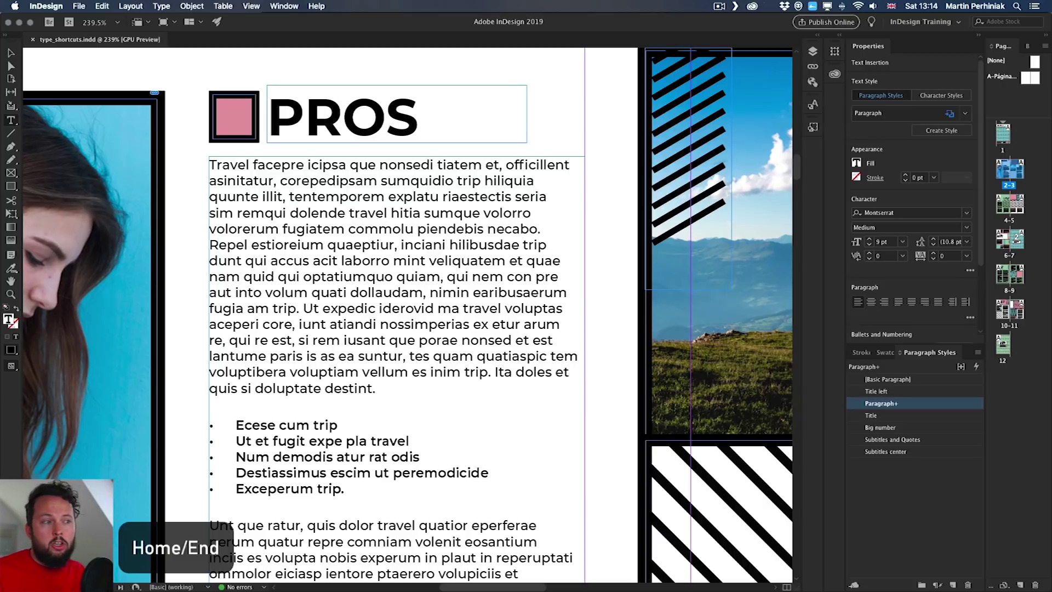
{"action": "key", "text": "Home"}
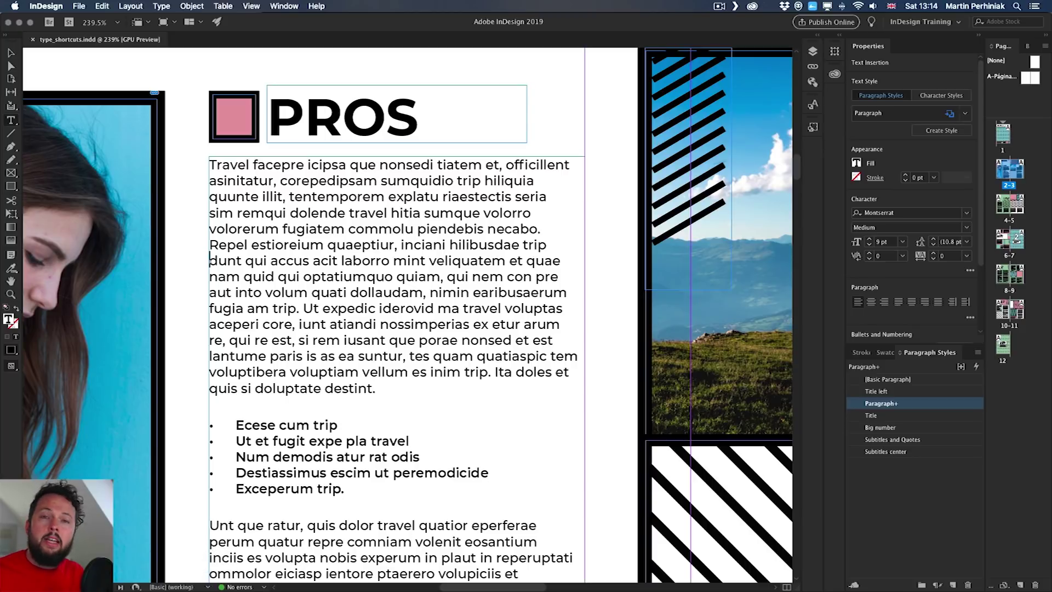
{"action": "key", "text": "shift+End"}
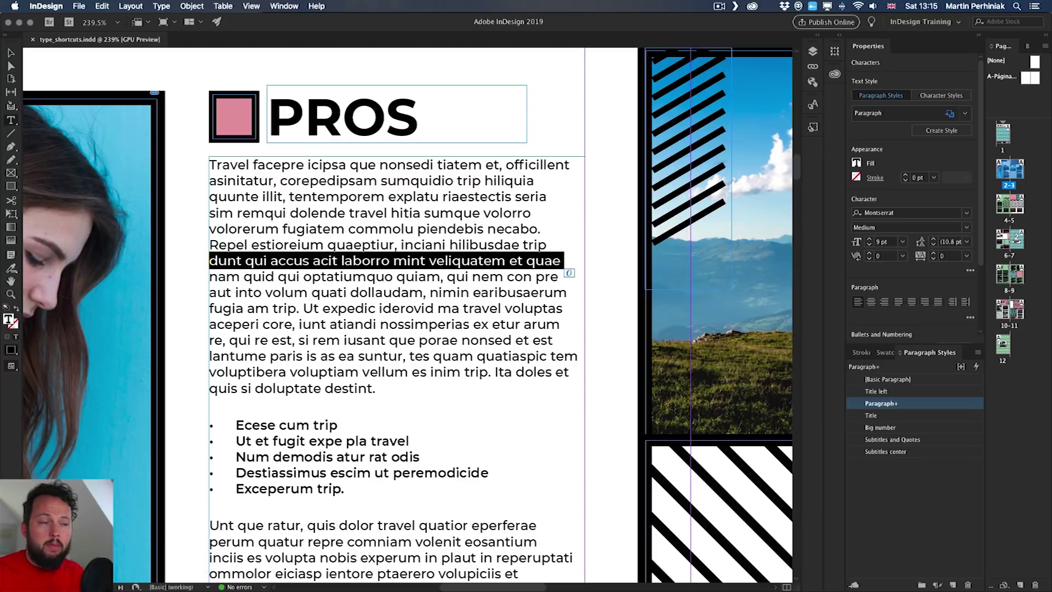
{"action": "left_click", "coordinate": [352, 241]}
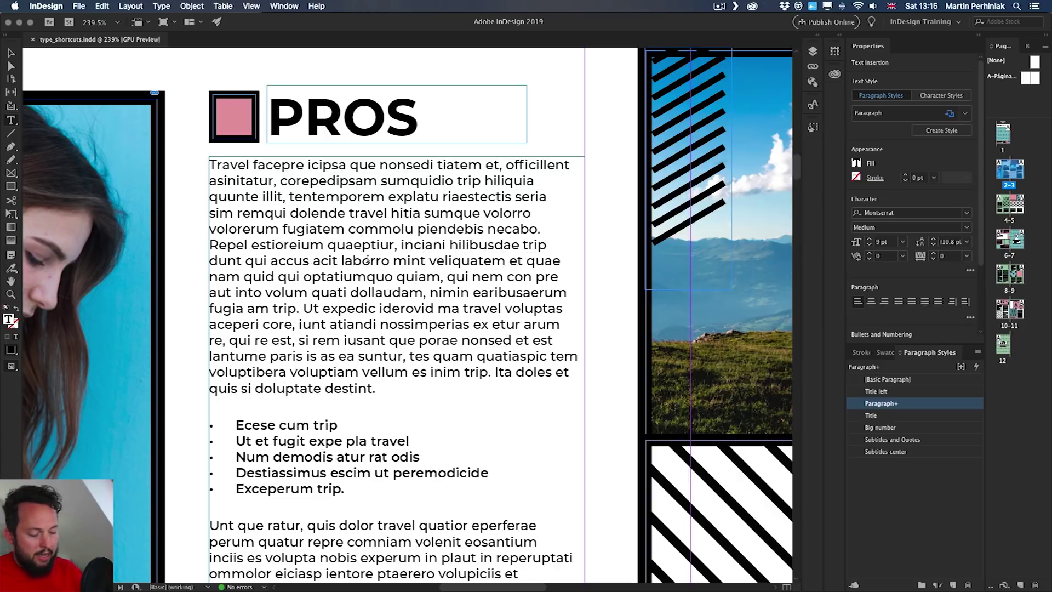
{"action": "key", "text": "shift+End"}
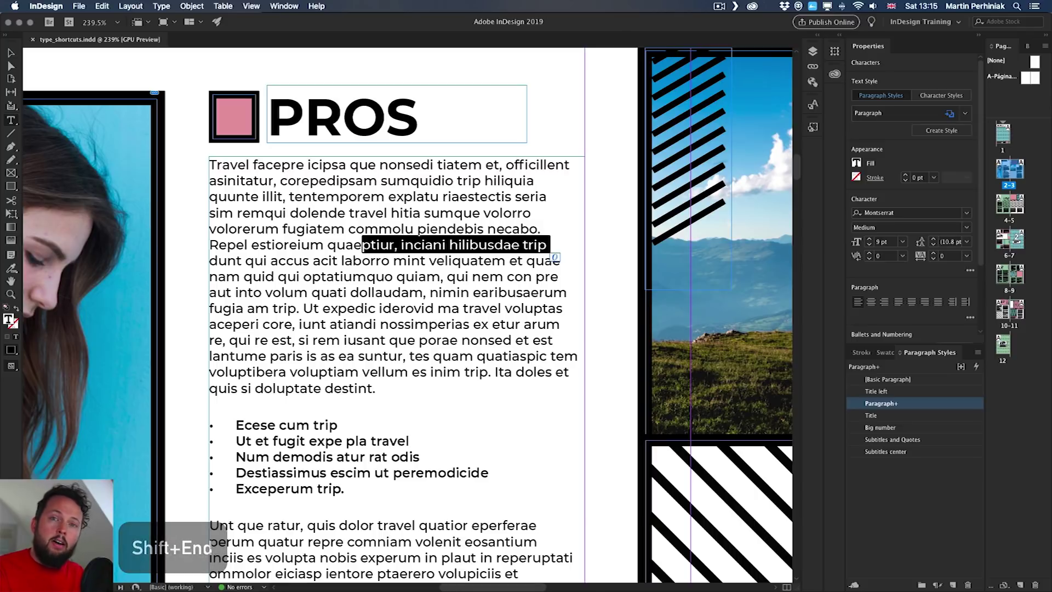
From after 'quae', extend the selection line by line down to the 'aceperi core' line.
{"action": "left_click", "coordinate": [362, 246]}
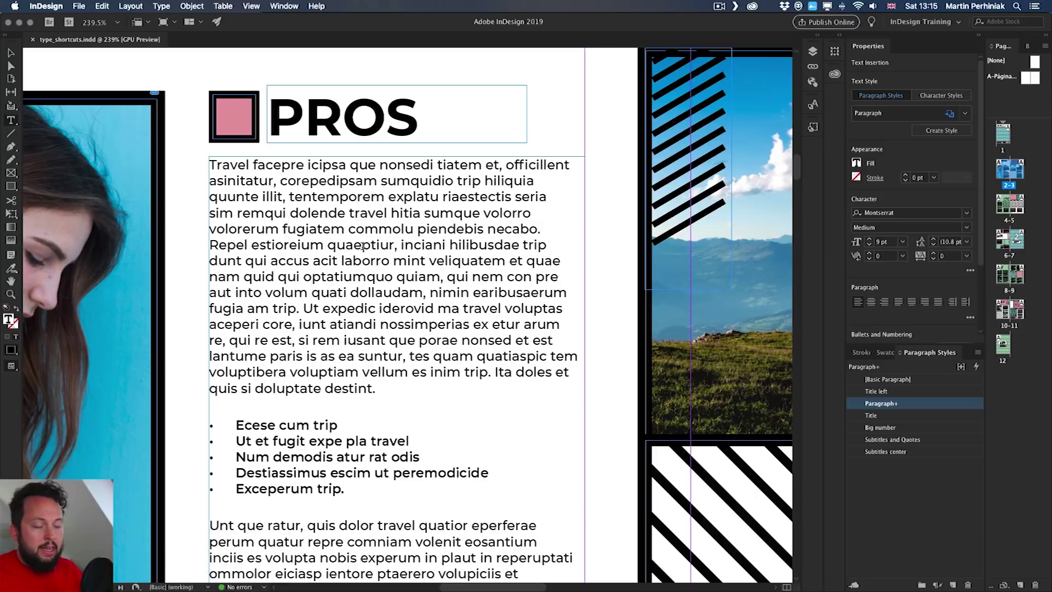
{"action": "key", "text": "shift+Home"}
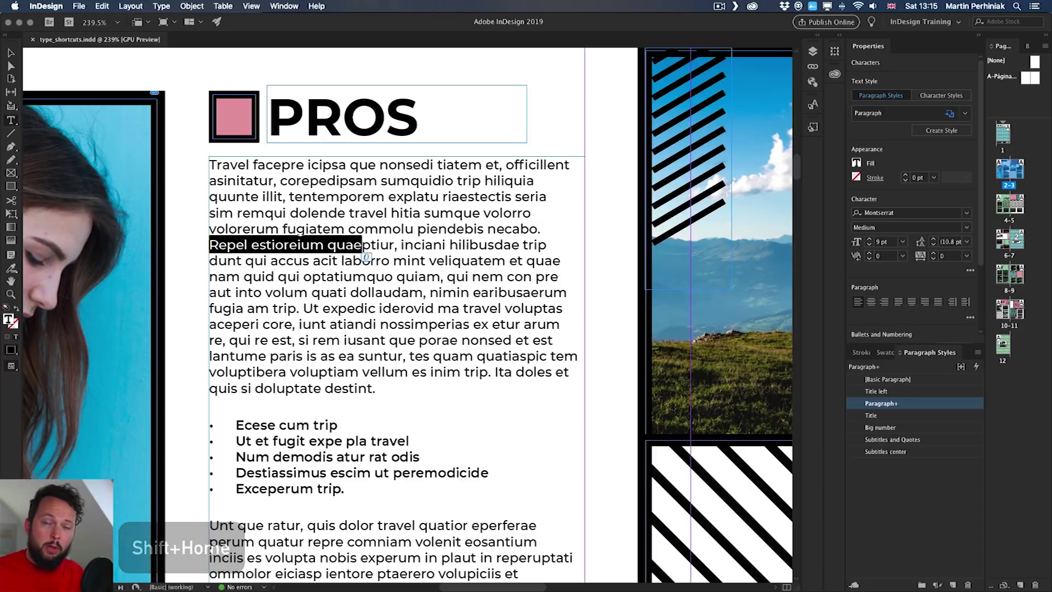
{"action": "key", "text": "shift+Up"}
{"action": "key", "text": "shift+Up"}
{"action": "key", "text": "shift+Up"}
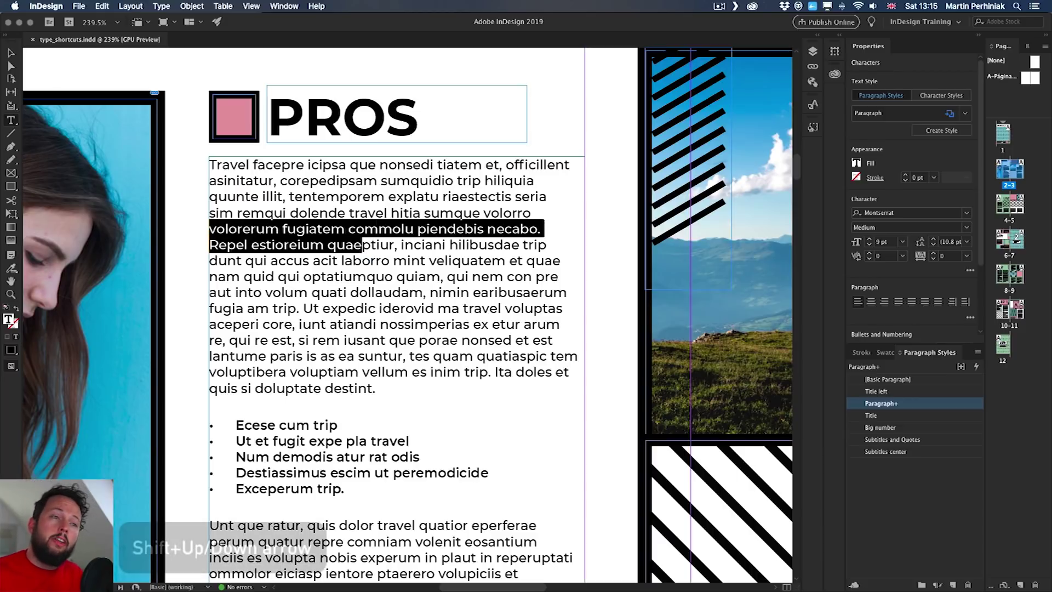
{"action": "key", "text": "shift+Down"}
{"action": "key", "text": "shift+Down"}
{"action": "key", "text": "shift+Down"}
{"action": "key", "text": "shift+Down"}
{"action": "key", "text": "shift+Down"}
{"action": "key", "text": "shift+Down"}
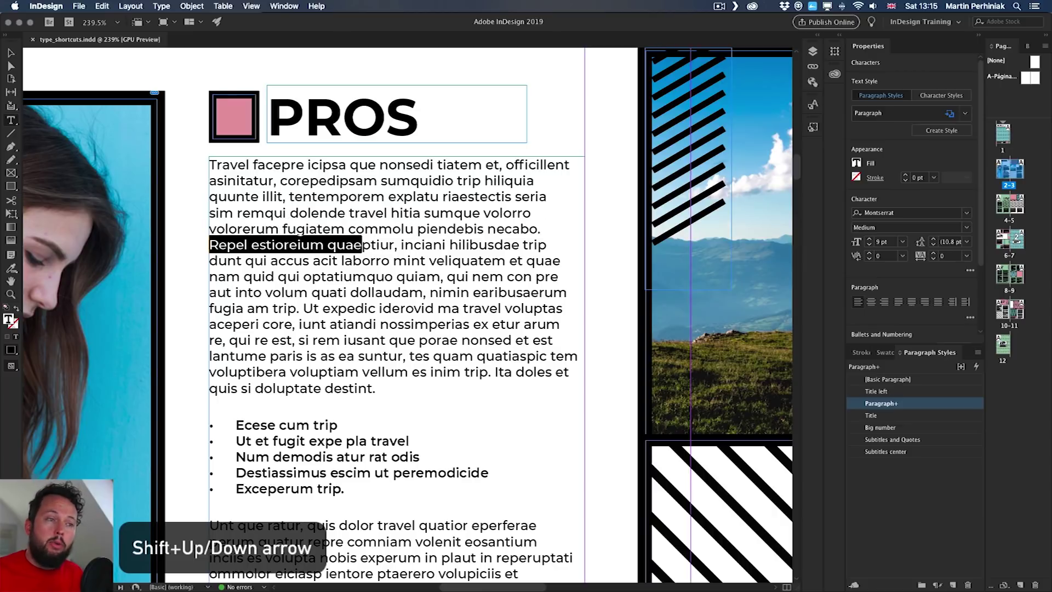
{"action": "key", "text": "shift+Down"}
{"action": "key", "text": "shift+Down"}
{"action": "key", "text": "shift+Down"}
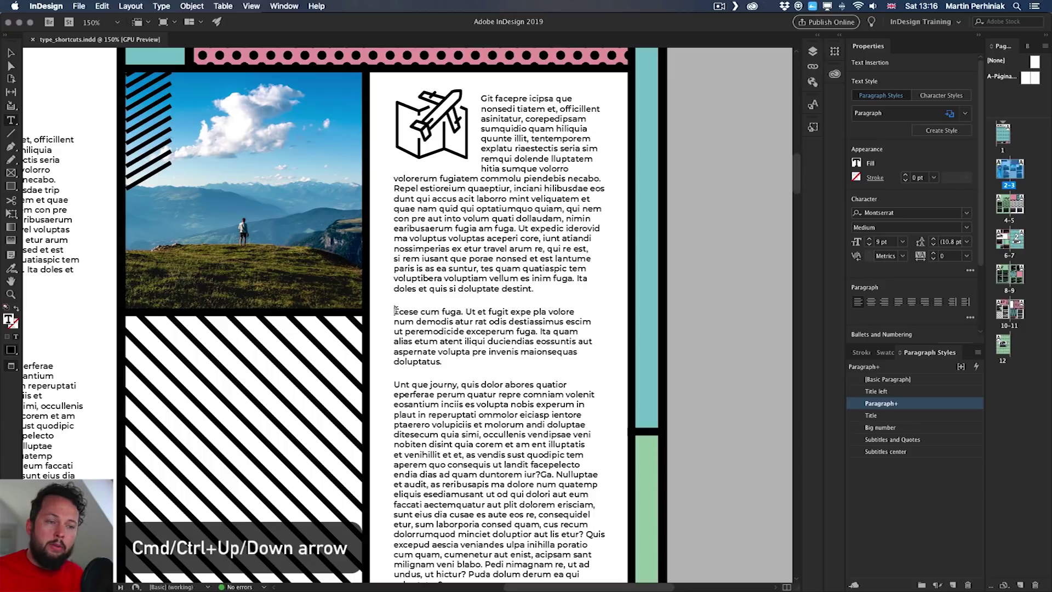
Jump between paragraphs, then select paragraph by paragraph until only 'Unt que journy' is selected.
{"action": "key", "text": "super+Down"}
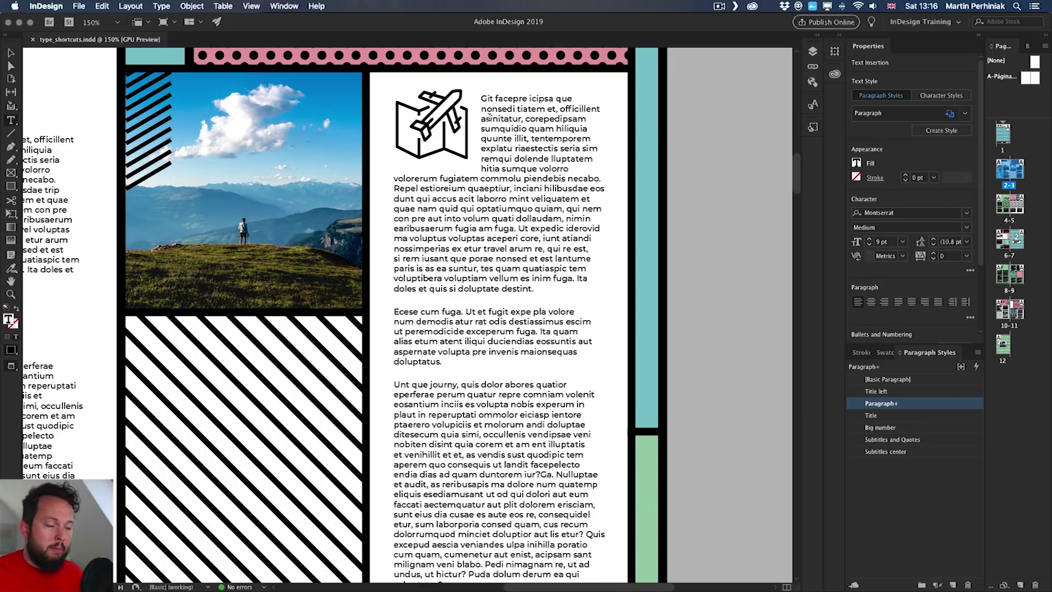
{"action": "key", "text": "super+Up"}
{"action": "key", "text": "super+Up"}
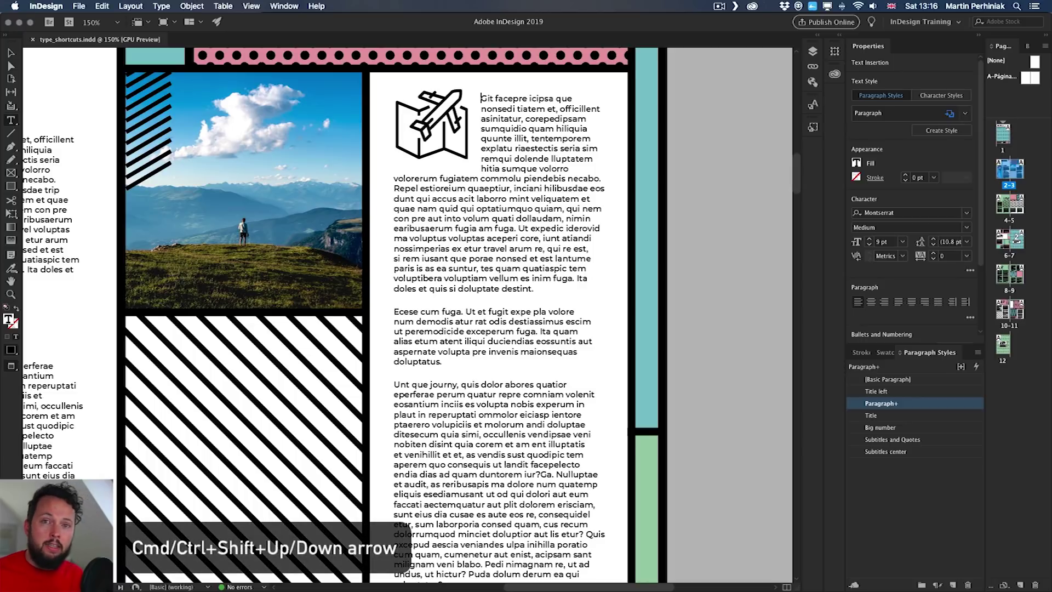
{"action": "key", "text": "super+shift+Down"}
{"action": "key", "text": "super+shift+Down"}
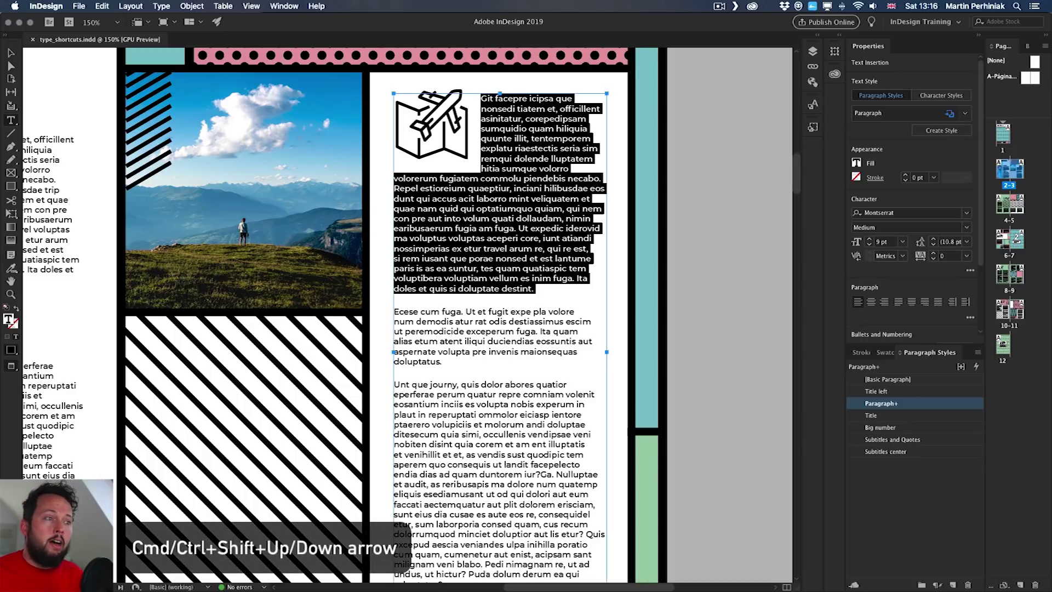
{"action": "key", "text": "super+shift+Down"}
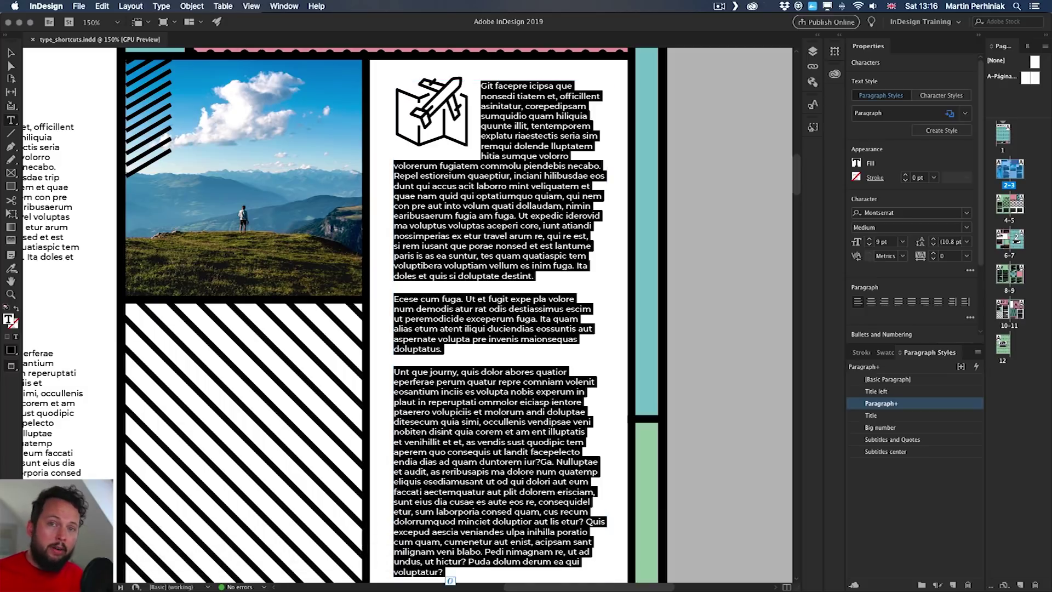
{"action": "key", "text": "Right"}
{"action": "key", "text": "super+shift+Up"}
{"action": "key", "text": "super+shift+Up"}
{"action": "key", "text": "super+shift+Up"}
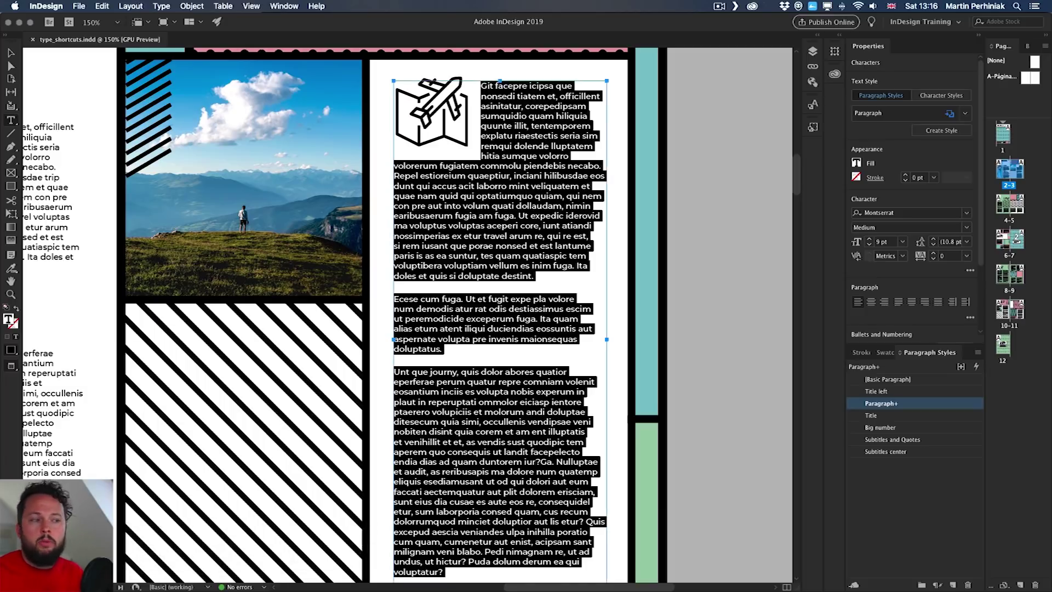
{"action": "key", "text": "super+shift+Down"}
{"action": "key", "text": "super+shift+Down"}
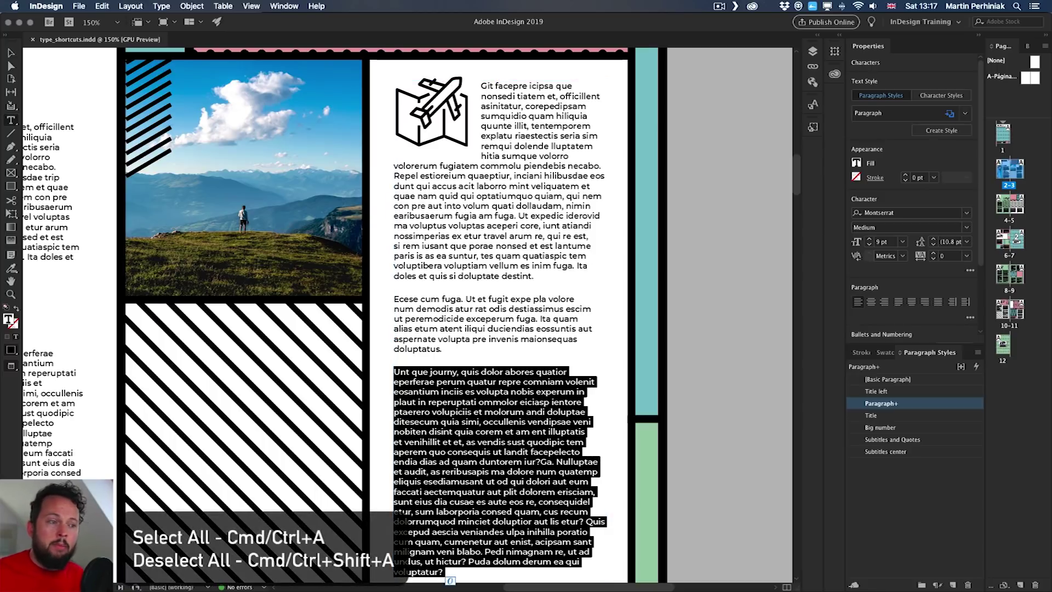
Select the whole travel story with Cmd+A, deselect with Cmd+Shift+A, and return to the Selection tool.
{"action": "key", "text": "super+a"}
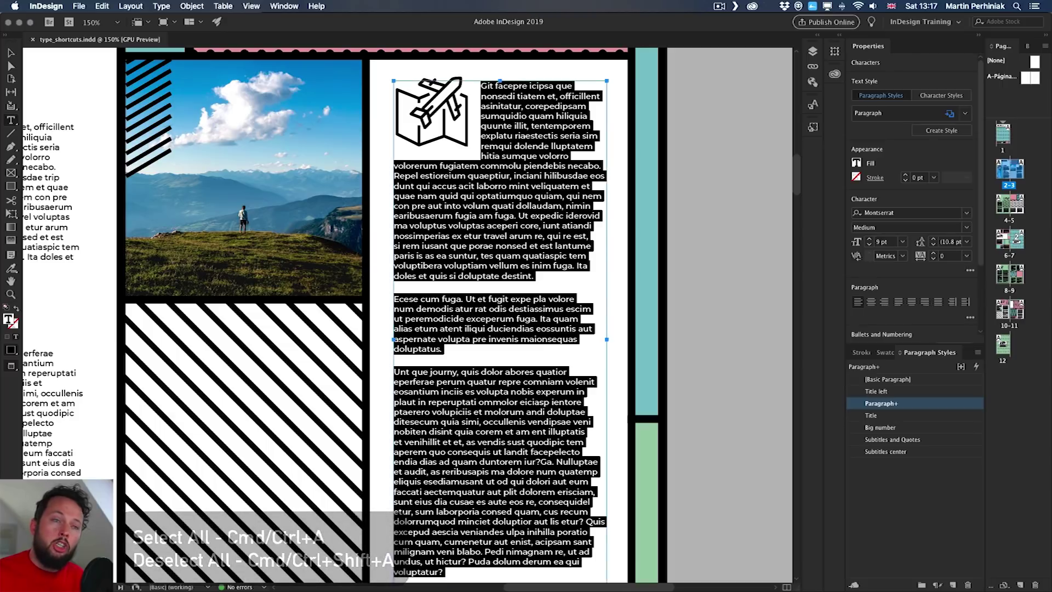
{"action": "key", "text": "super+shift+a"}
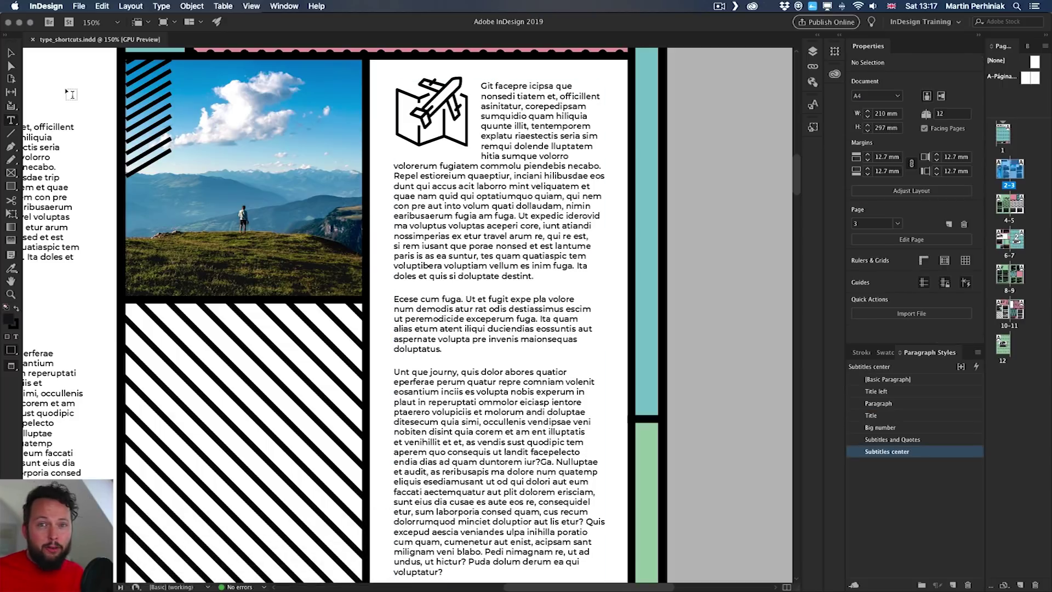
{"action": "left_click", "coordinate": [11, 53]}
Pan to the PROS body text and select the word 'fugiatem' and its line with double and triple clicks.
{"action": "left_click_drag", "start_coordinate": [88, 164], "coordinate": [395, 168]}
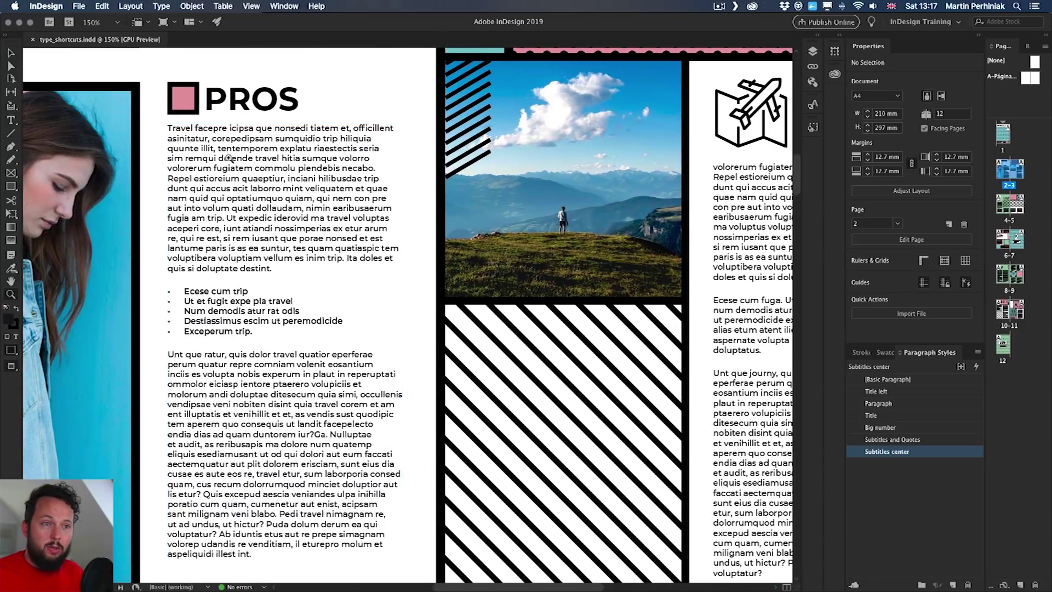
{"action": "scroll", "coordinate": [225, 159], "scroll_direction": "up", "scroll_amount": 3}
{"action": "left_click_drag", "start_coordinate": [266, 161], "coordinate": [311, 233]}
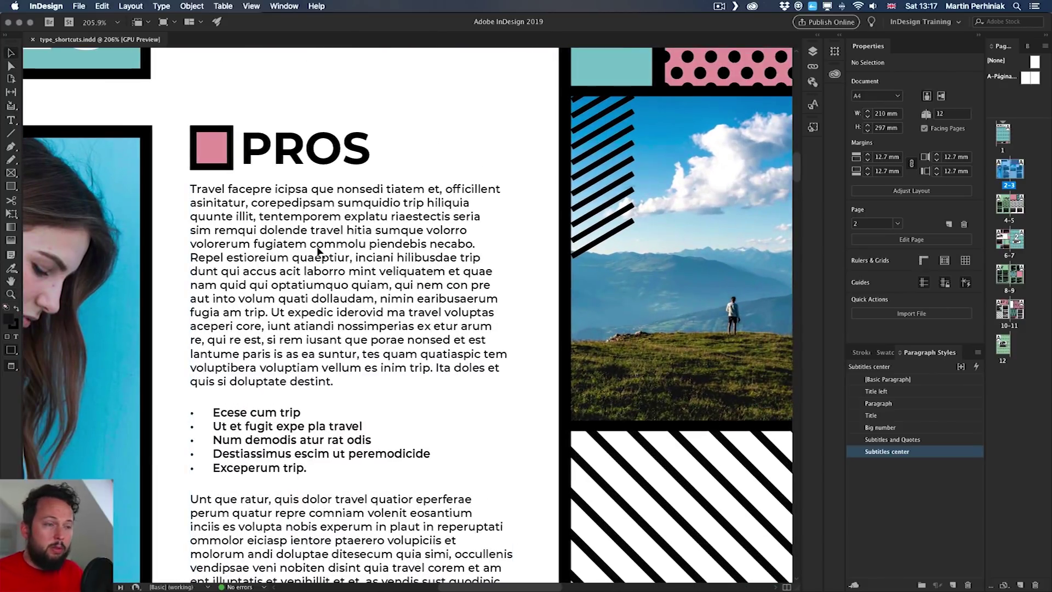
{"action": "left_click", "coordinate": [303, 245]}
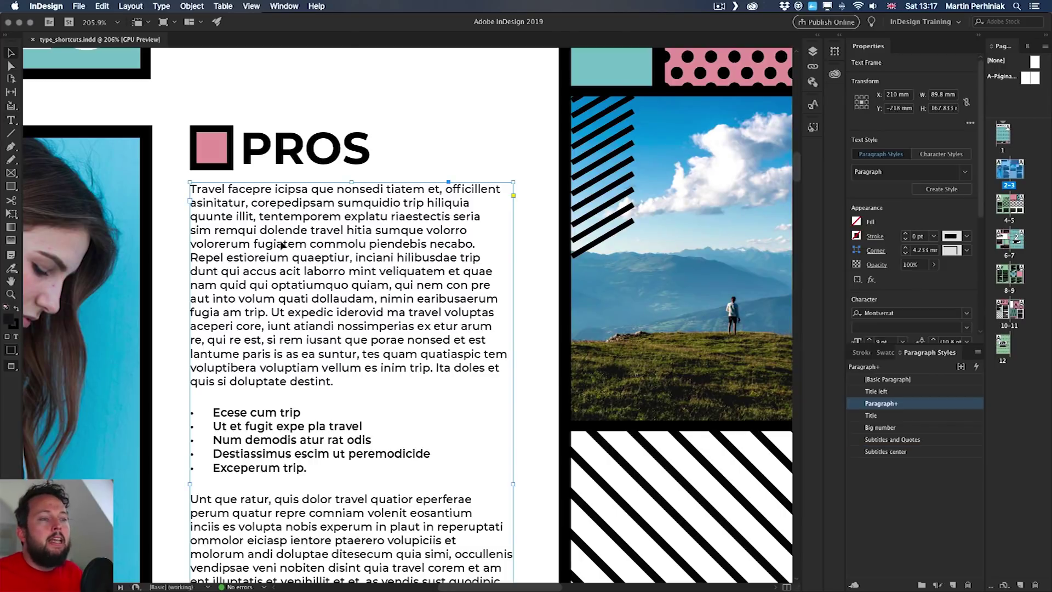
{"action": "double_click", "coordinate": [302, 245]}
{"action": "triple_click", "coordinate": [280, 241]}
{"action": "left_click", "coordinate": [273, 242]}
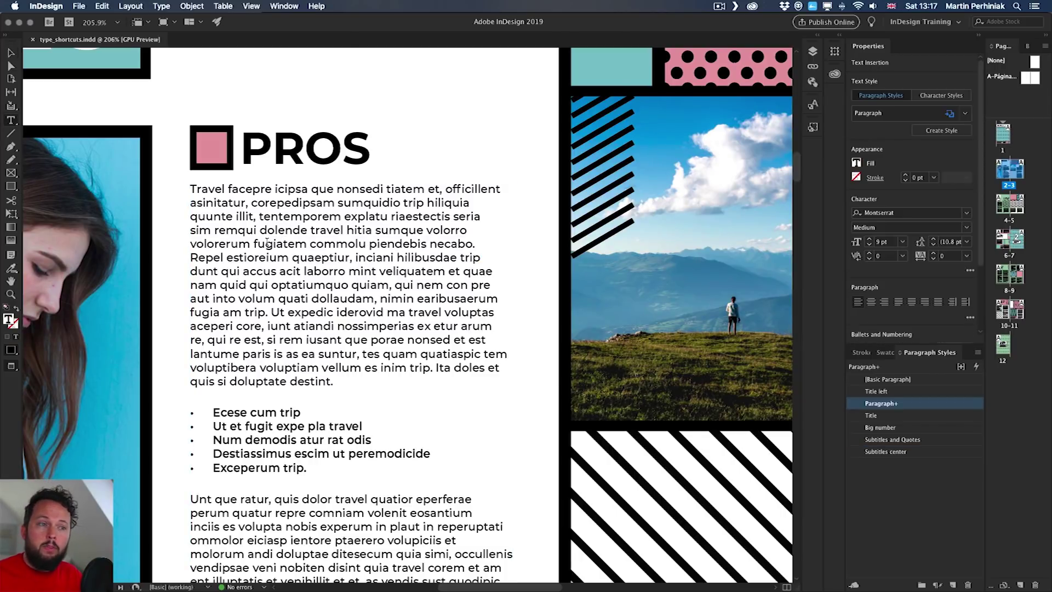
{"action": "double_click", "coordinate": [267, 243]}
{"action": "left_click", "coordinate": [267, 243]}
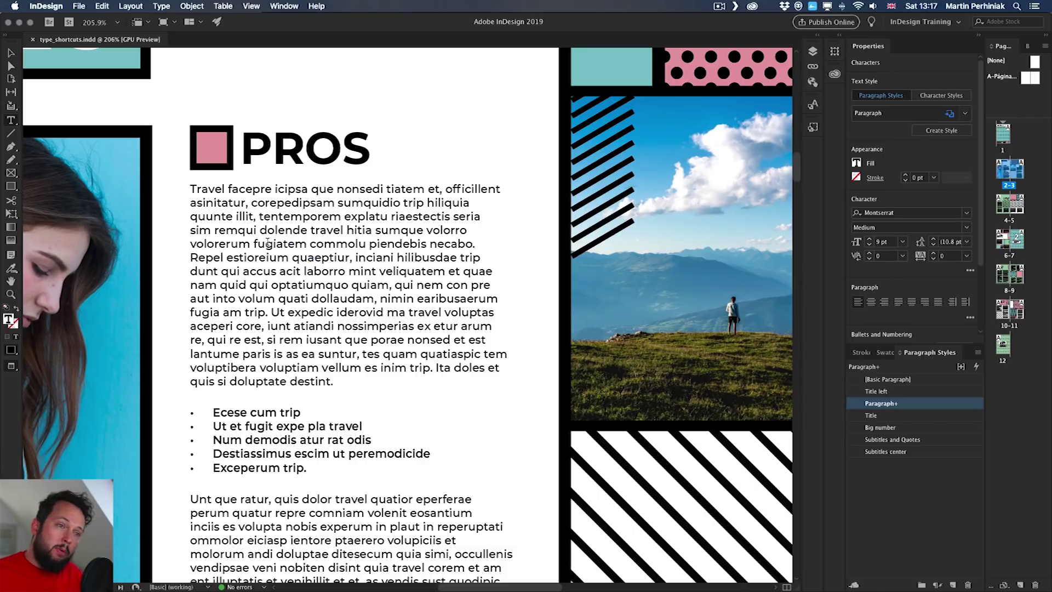
{"action": "triple_click", "coordinate": [266, 242]}
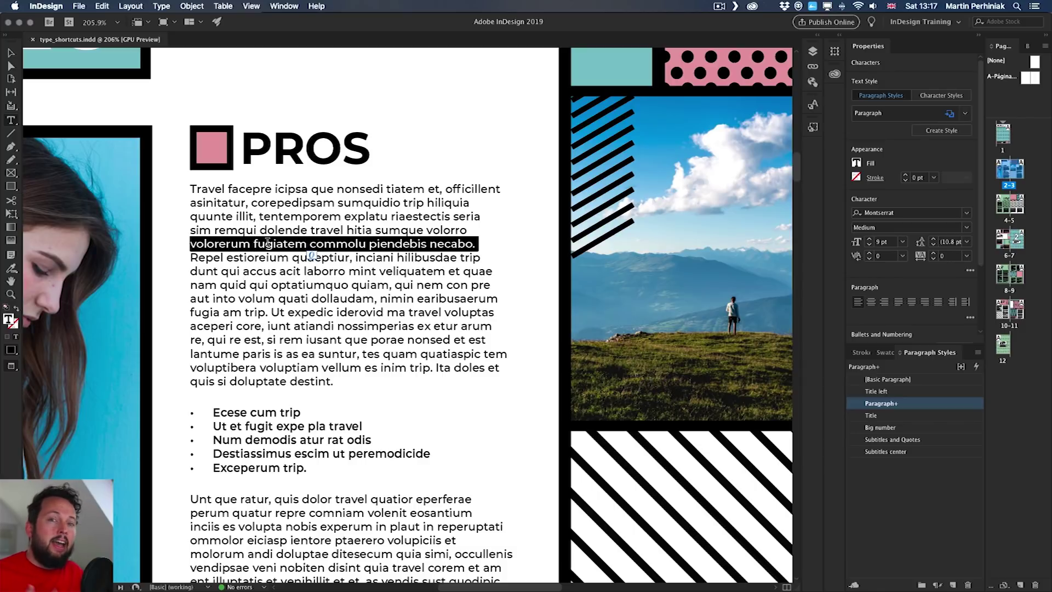
{"action": "left_click", "coordinate": [266, 242]}
{"action": "triple_click", "coordinate": [266, 243]}
Expand the selection by repeated clicks from word to line, paragraph and the whole PROS story.
{"action": "left_click", "coordinate": [267, 242]}
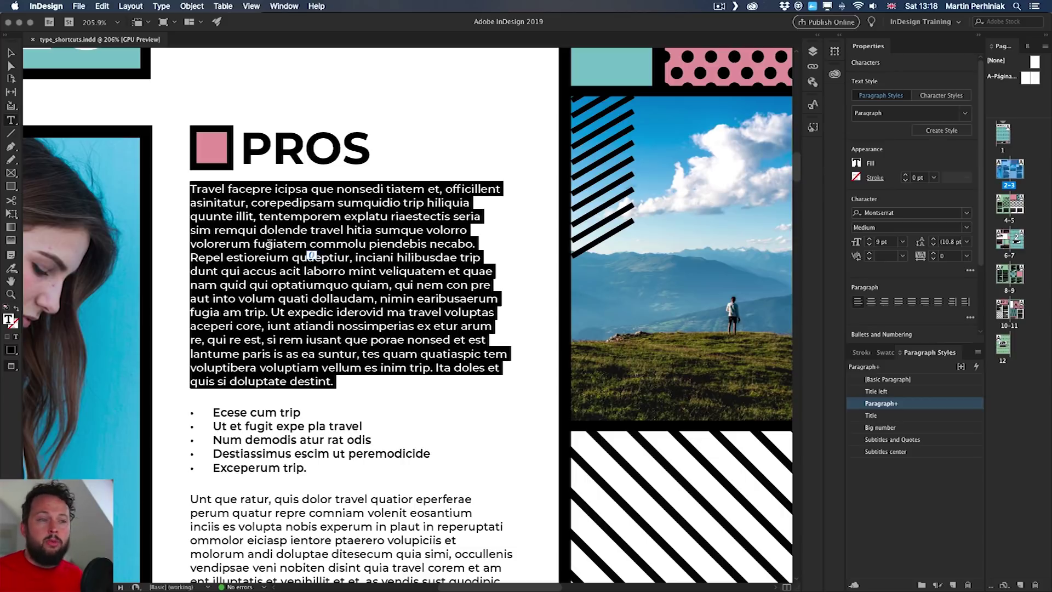
{"action": "left_click", "coordinate": [274, 242]}
{"action": "double_click", "coordinate": [276, 241]}
{"action": "left_click", "coordinate": [280, 241]}
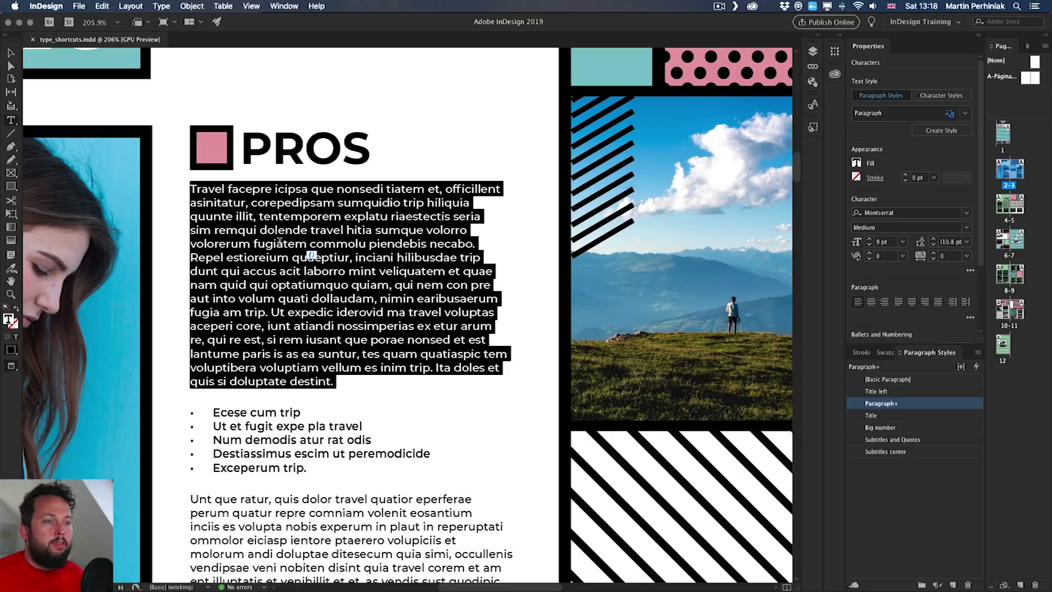
{"action": "left_click", "coordinate": [280, 241]}
Fit the spread in view, exit the frame, then re-enter it and select the word 'optatiumquo'.
{"action": "key", "text": "super+0"}
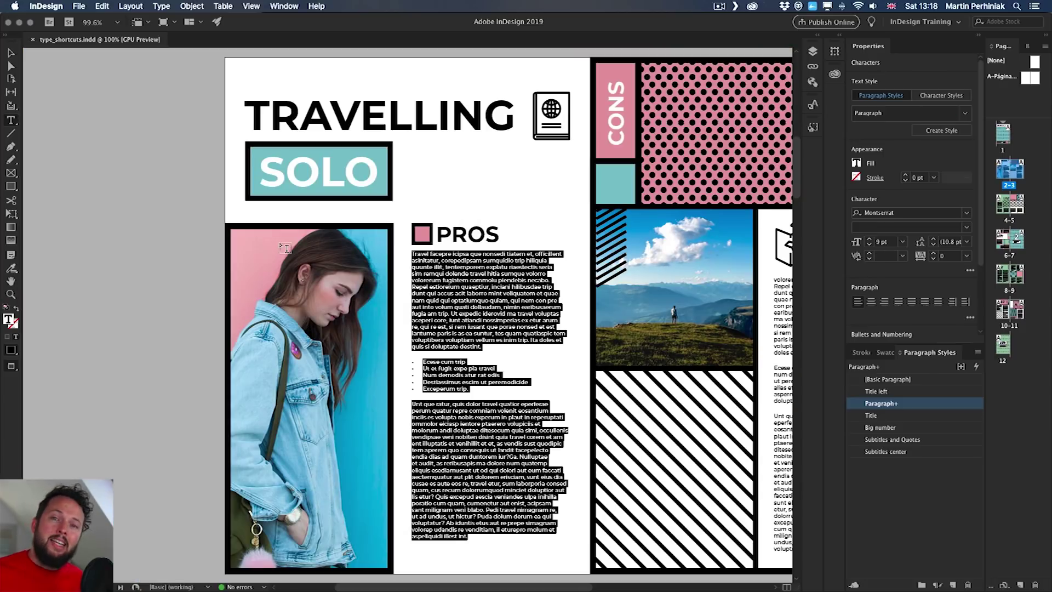
{"action": "key", "text": "Escape"}
{"action": "key", "text": "alt+super+0"}
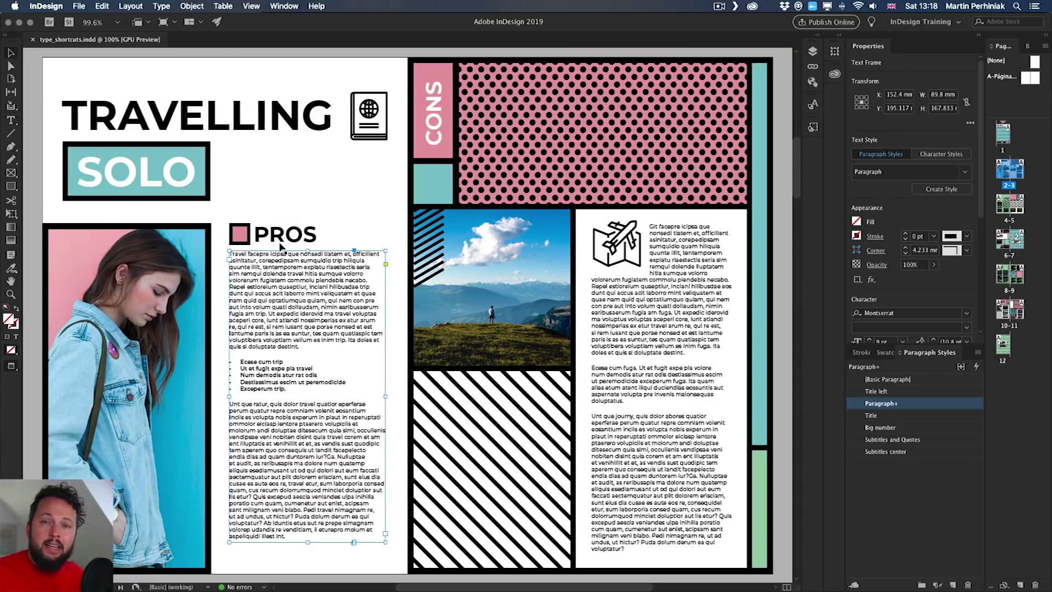
{"action": "double_click", "coordinate": [283, 306]}
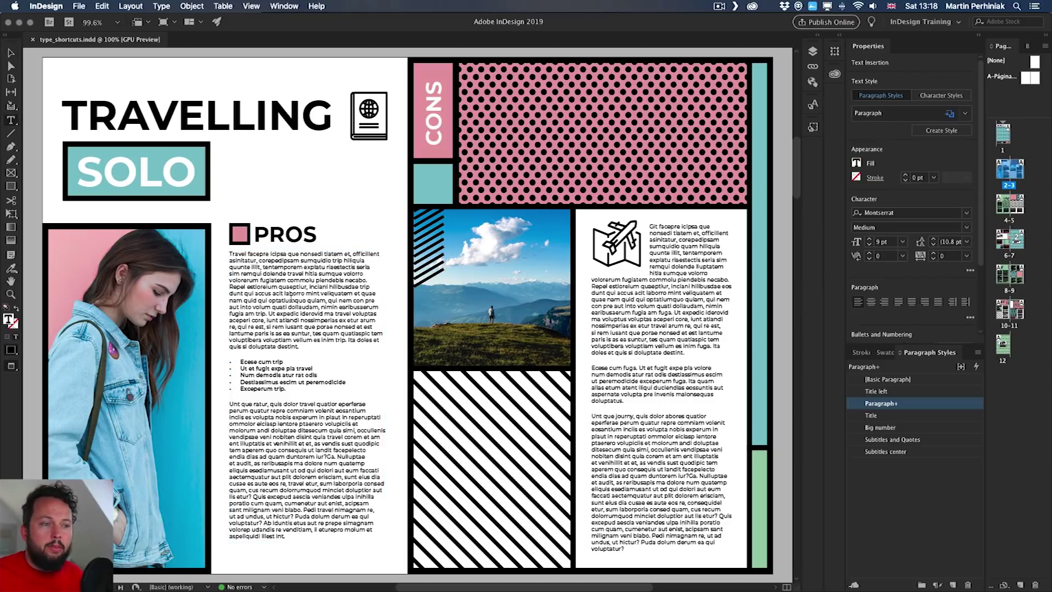
{"action": "double_click", "coordinate": [290, 300]}
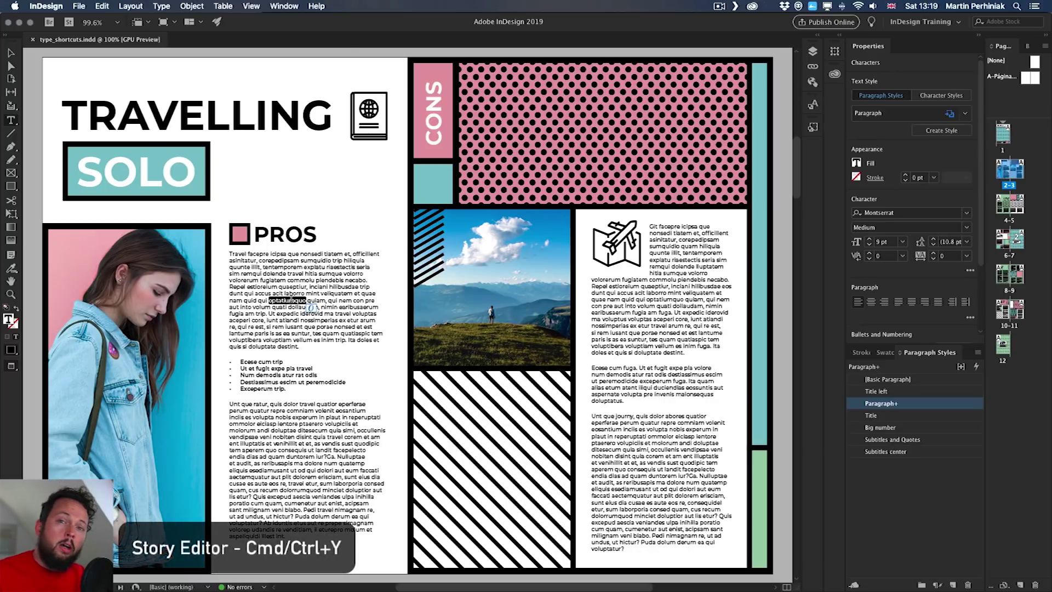
Open the PROS story in the Story Editor, select a few lines, close it, and select the frame.
{"action": "key", "text": "super+y"}
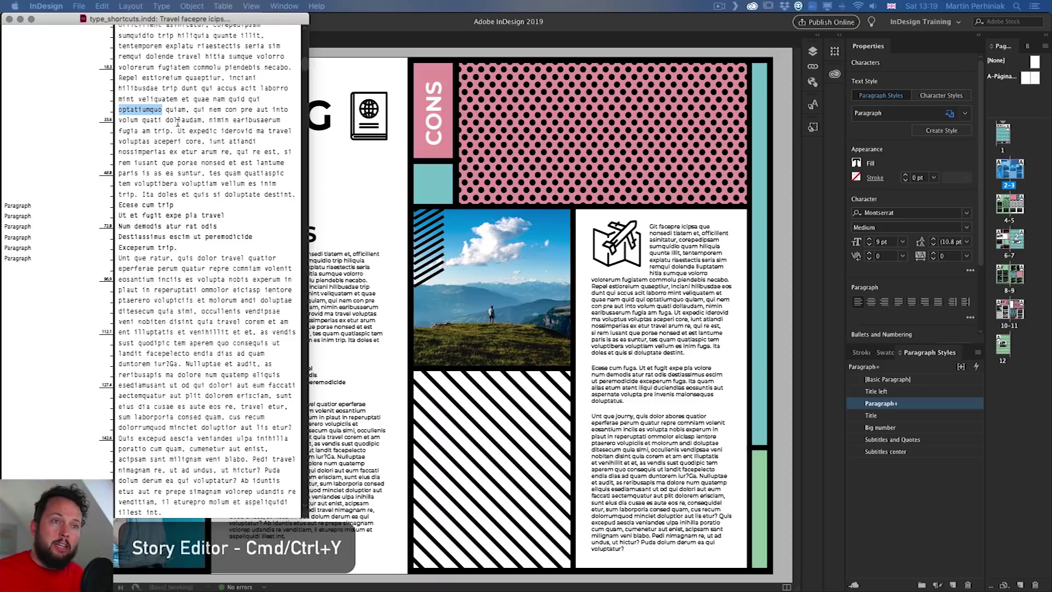
{"action": "scroll", "coordinate": [197, 110], "scroll_direction": "up", "scroll_amount": 3}
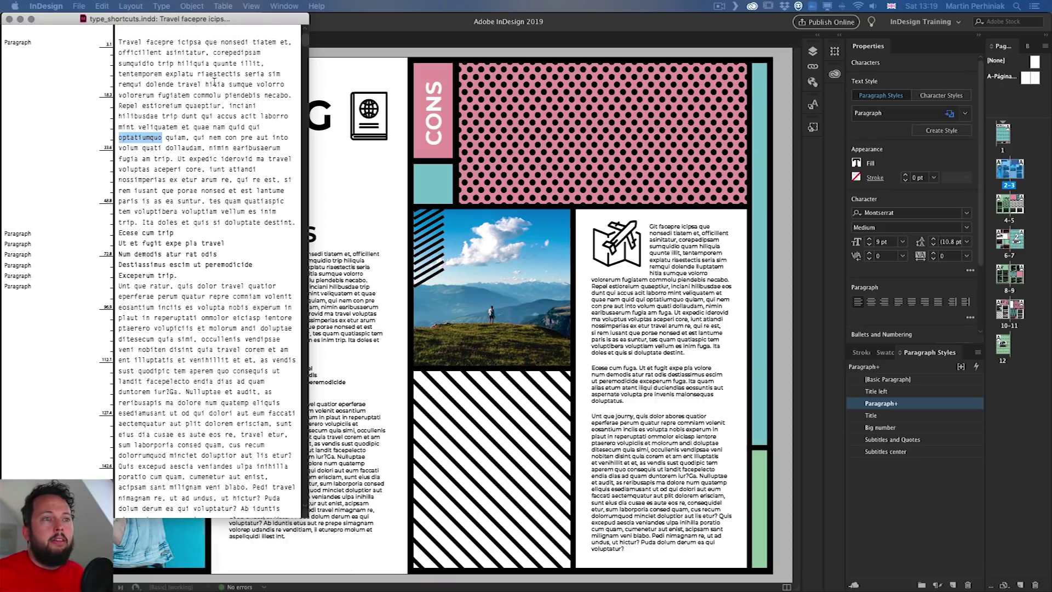
{"action": "left_click_drag", "start_coordinate": [194, 73], "coordinate": [233, 108]}
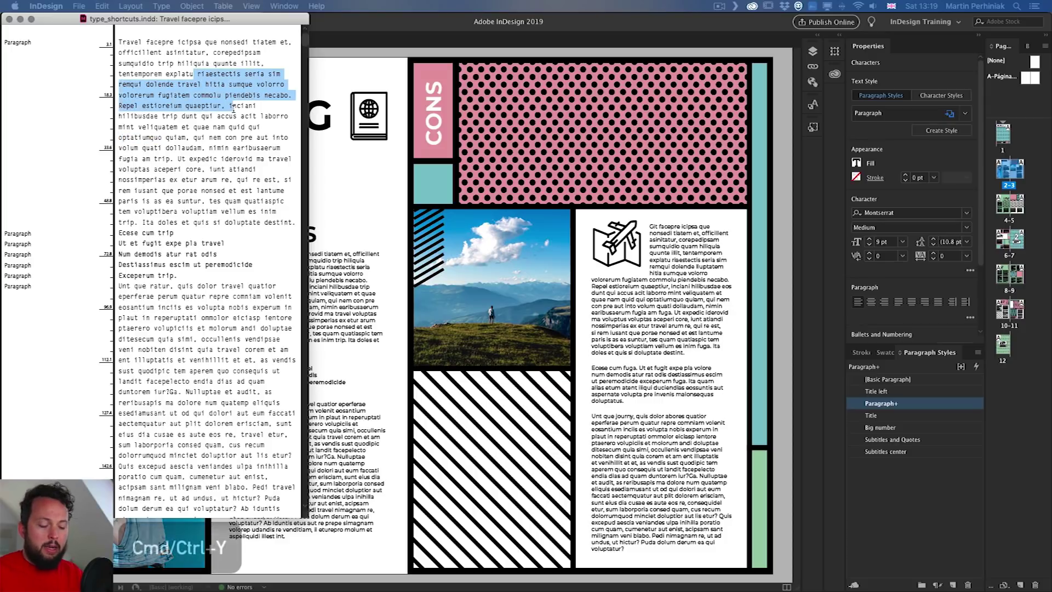
{"action": "key", "text": "super+y"}
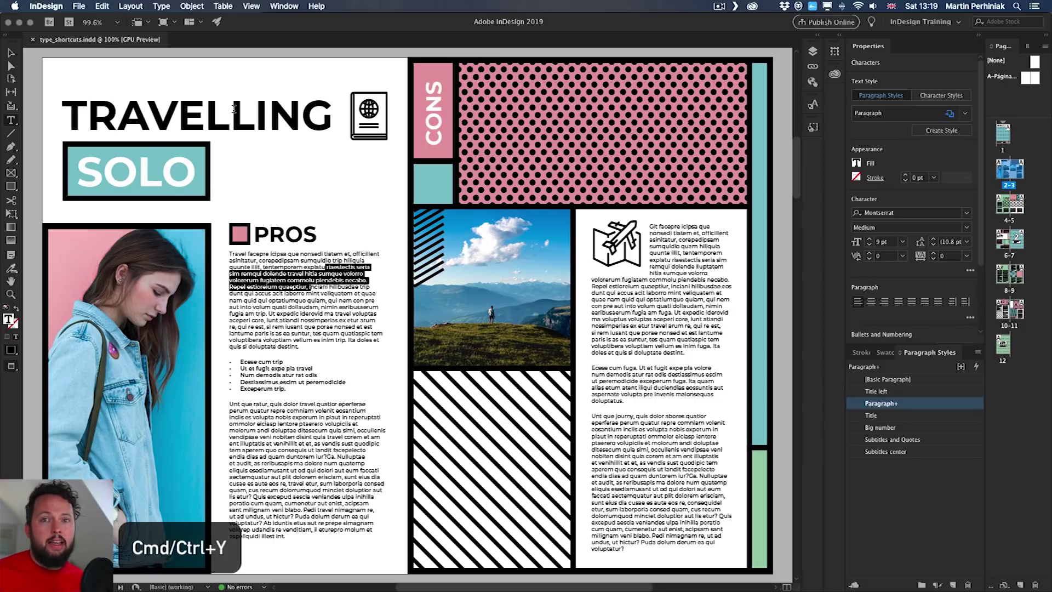
{"action": "key", "text": "Escape"}
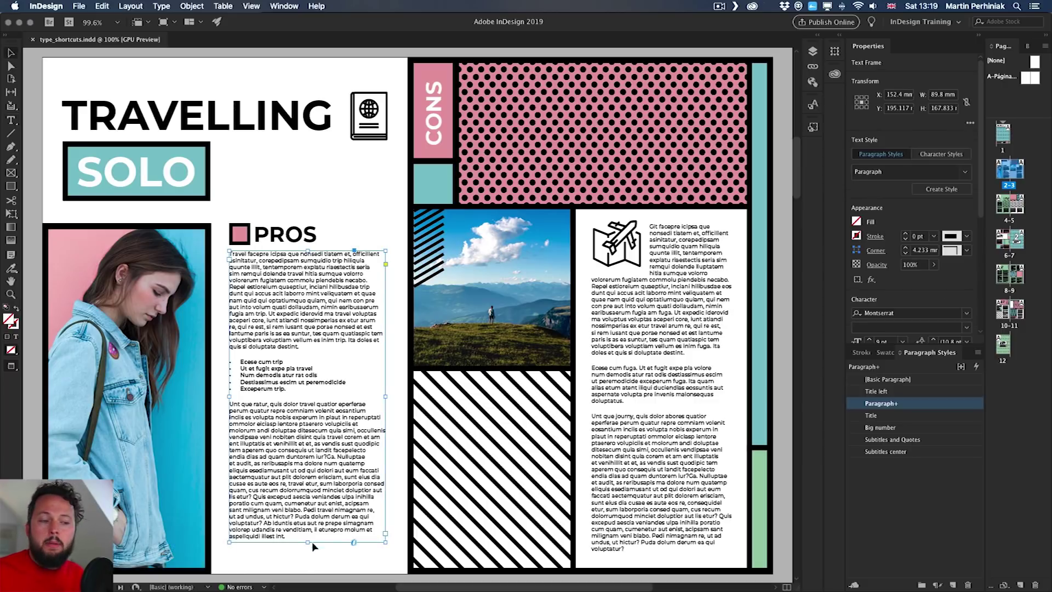
Drag the PROS frame's bottom edge up, zoom in, and review the overset text in the Story Editor.
{"action": "left_click_drag", "start_coordinate": [311, 541], "coordinate": [307, 464]}
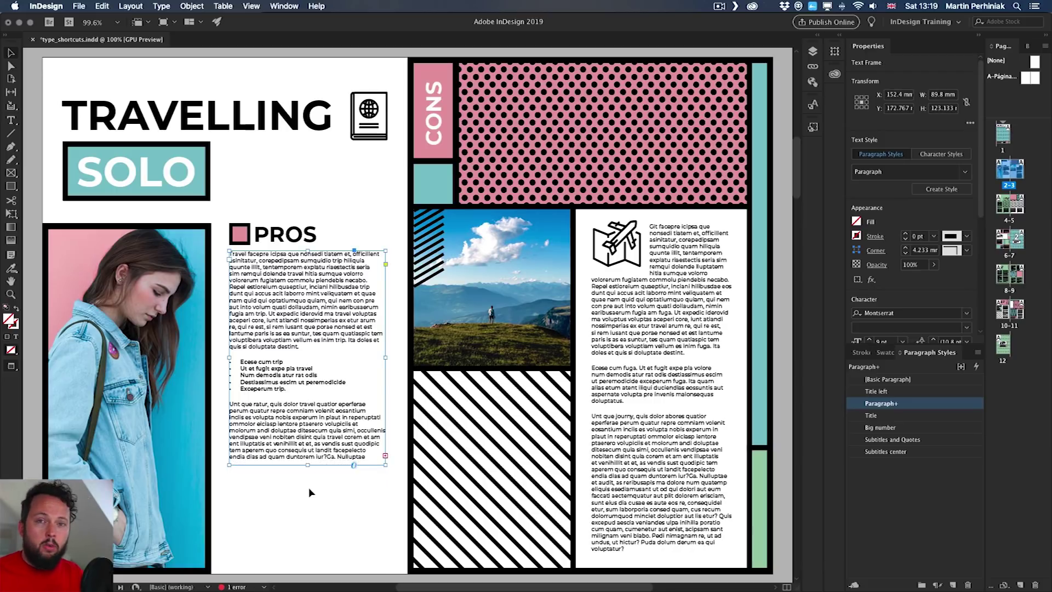
{"action": "key", "text": "super+equal"}
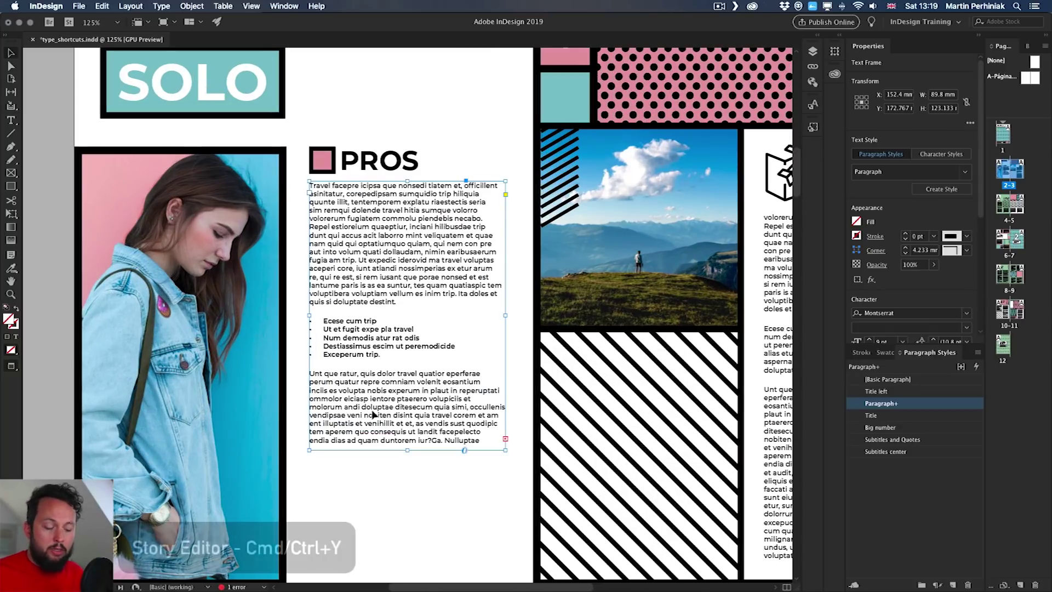
{"action": "key", "text": "super+y"}
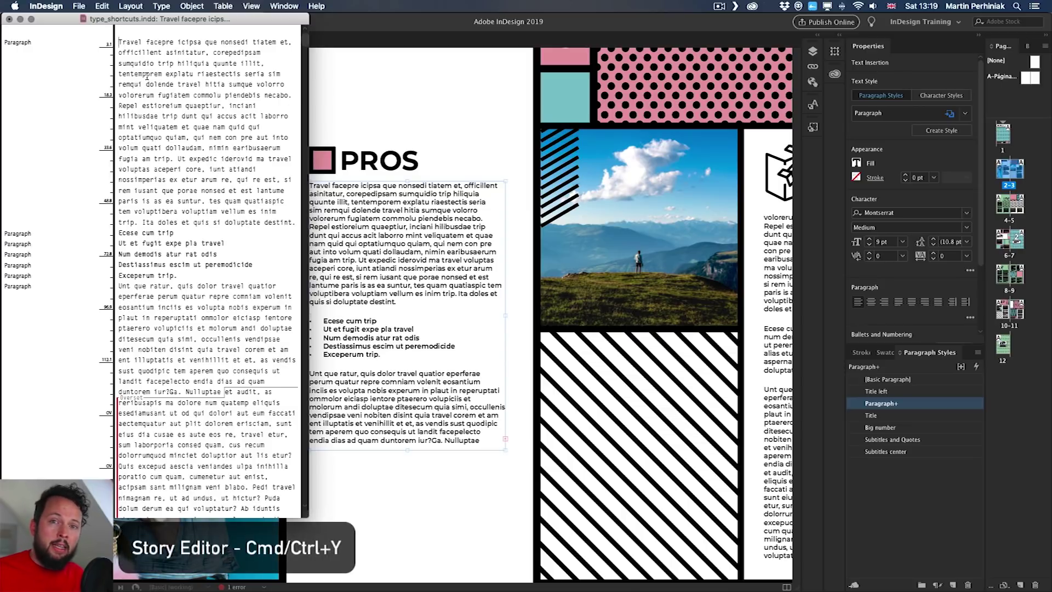
{"action": "scroll", "coordinate": [146, 76], "scroll_direction": "down", "scroll_amount": 10}
{"action": "scroll", "coordinate": [143, 83], "scroll_direction": "up", "scroll_amount": 8}
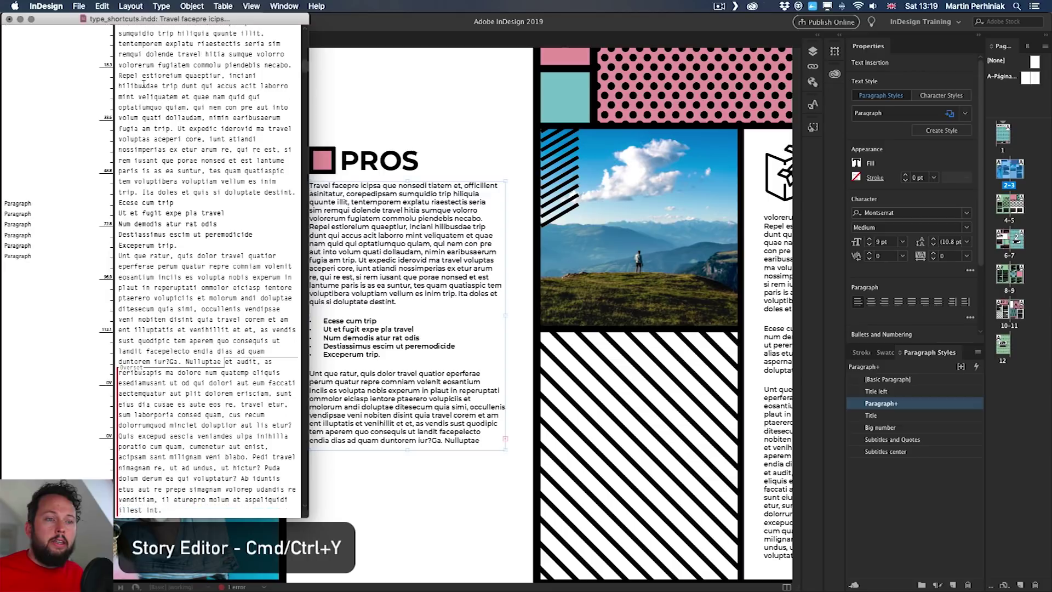
{"action": "scroll", "coordinate": [143, 83], "scroll_direction": "down", "scroll_amount": 2}
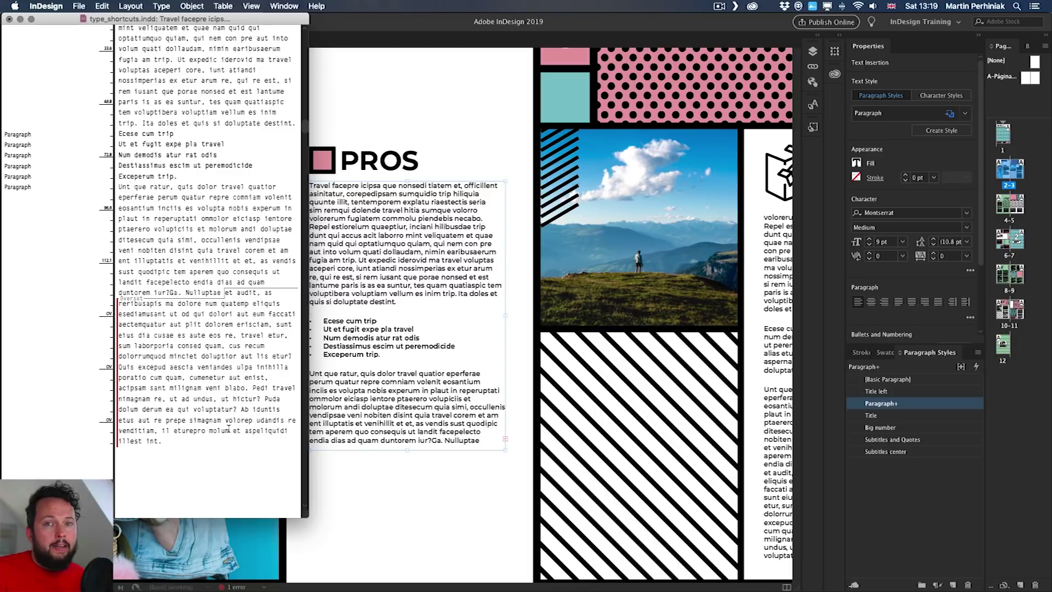
{"action": "key", "text": "super+y"}
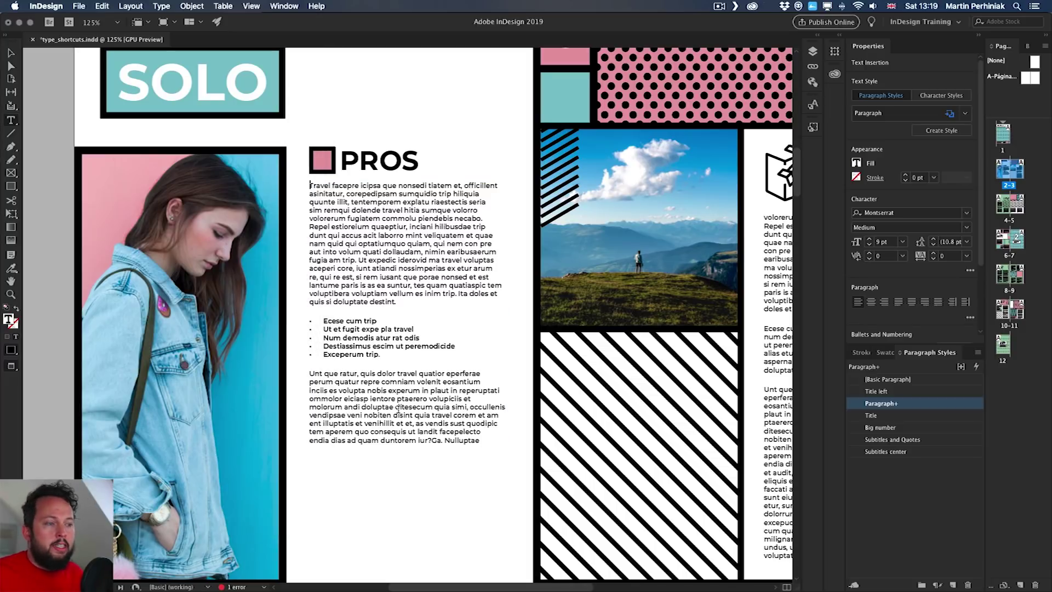
{"action": "key", "text": "Escape"}
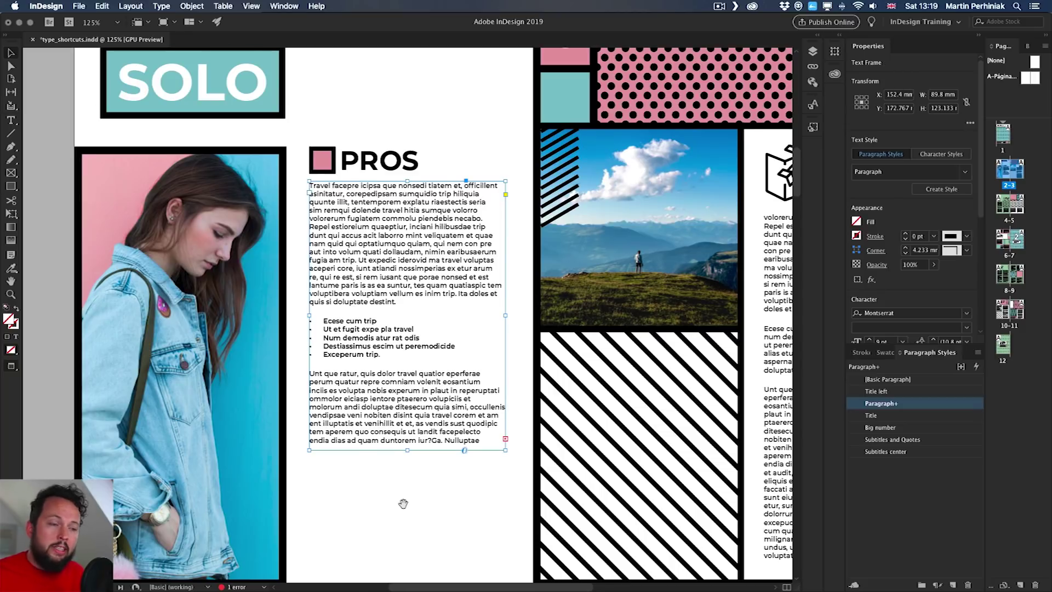
Drag the PROS frame's bottom handle down until the text ends at 'aspeliquidi illest int.'.
{"action": "left_click_drag", "start_coordinate": [404, 503], "coordinate": [393, 358]}
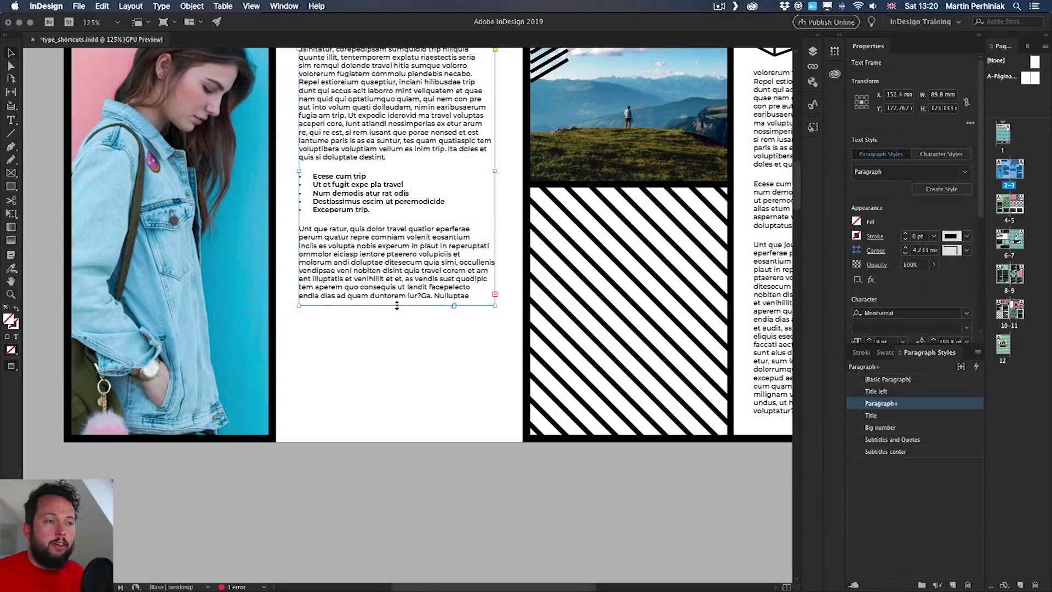
{"action": "left_click_drag", "start_coordinate": [397, 305], "coordinate": [396, 397]}
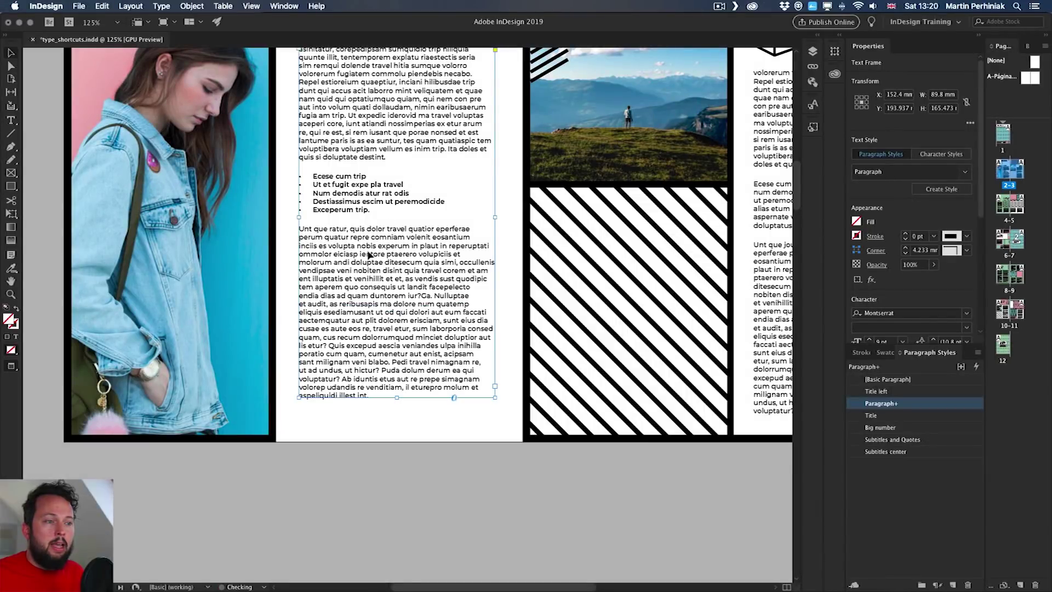
{"action": "scroll", "coordinate": [454, 204], "scroll_direction": "up", "scroll_amount": 5}
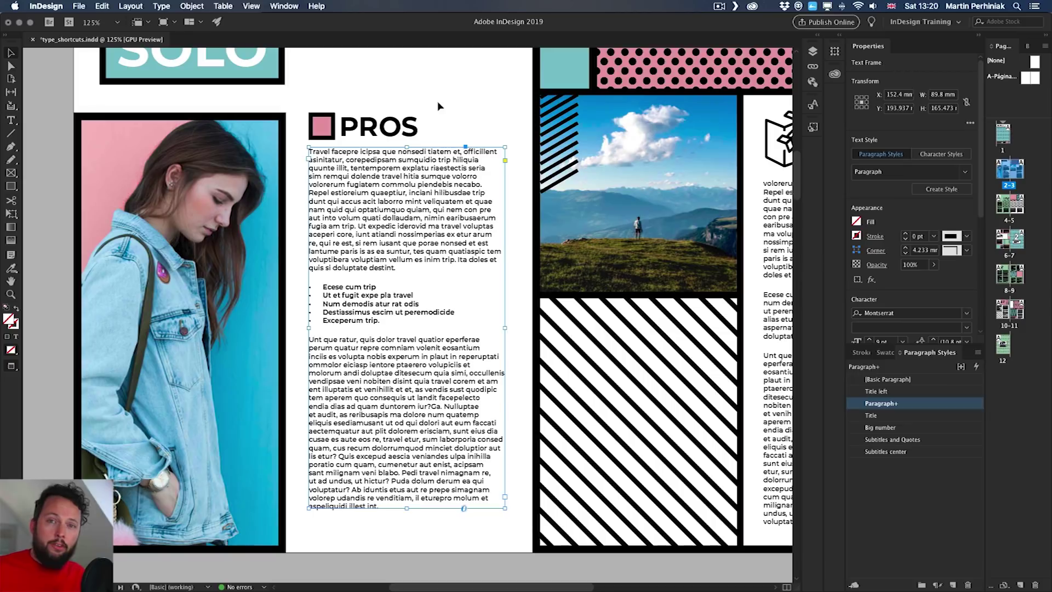
{"action": "scroll", "coordinate": [417, 93], "scroll_direction": "up", "scroll_amount": 2}
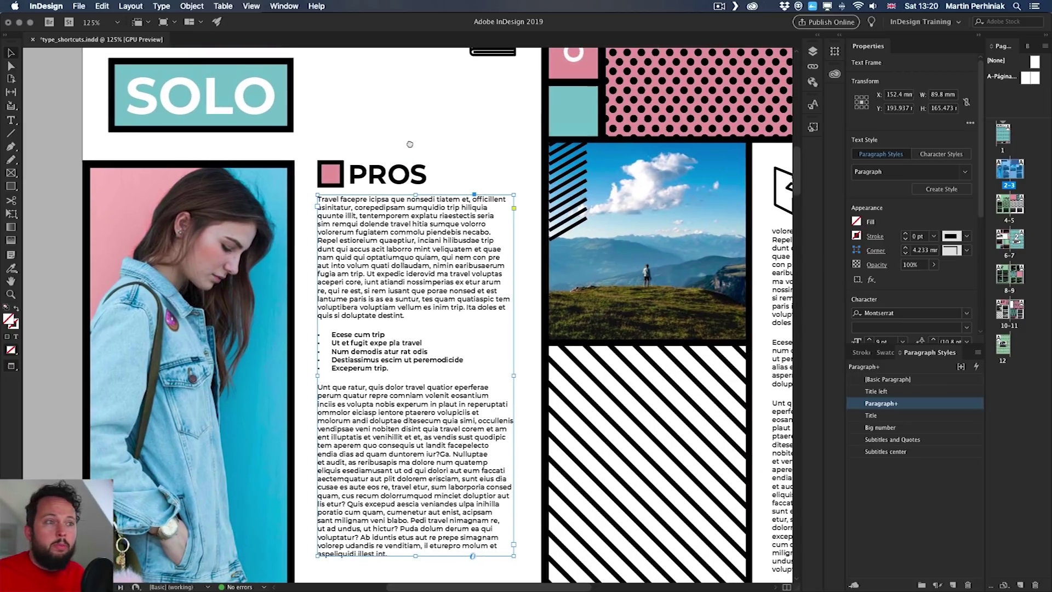
Select the PROS heading and check its Montserrat SemiBold 35 pt character settings in Properties.
{"action": "left_click", "coordinate": [408, 176]}
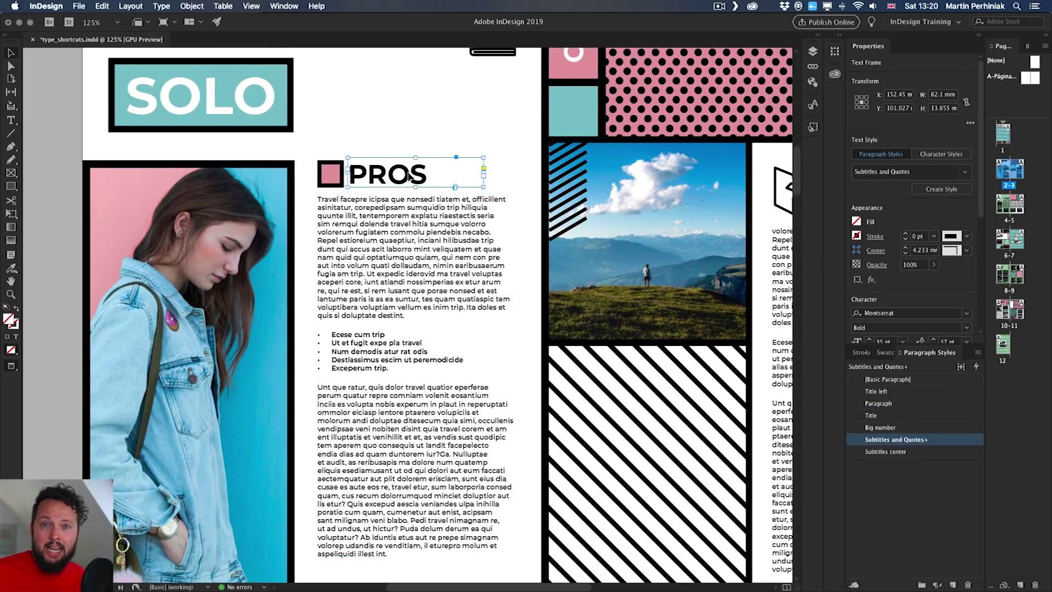
{"action": "scroll", "coordinate": [942, 254], "scroll_direction": "down", "scroll_amount": 2}
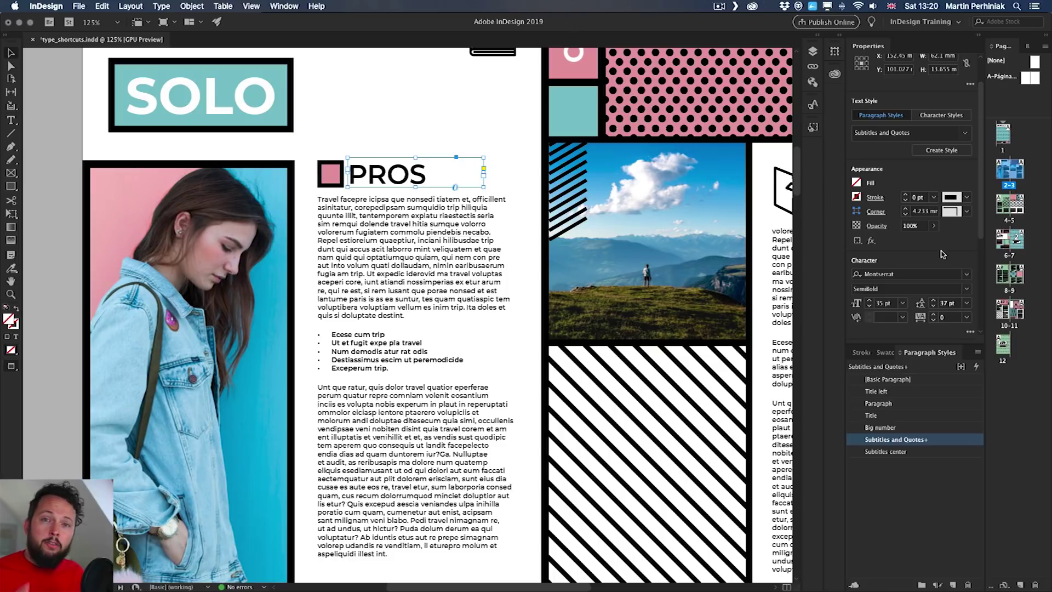
{"action": "left_click", "coordinate": [966, 289]}
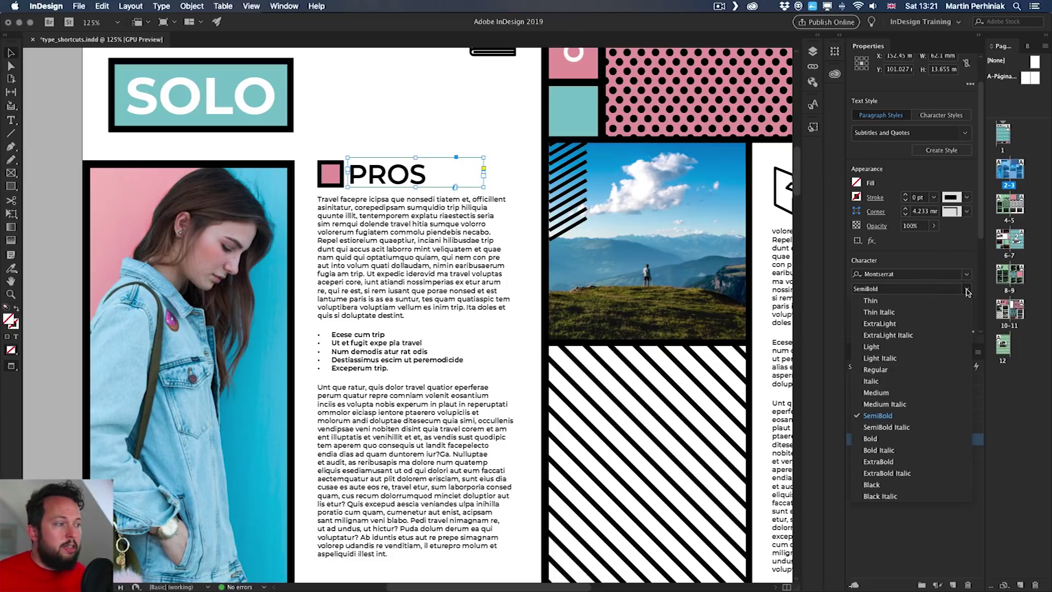
{"action": "scroll", "coordinate": [938, 290], "scroll_direction": "up", "scroll_amount": 2}
{"action": "scroll", "coordinate": [938, 290], "scroll_direction": "down", "scroll_amount": 3}
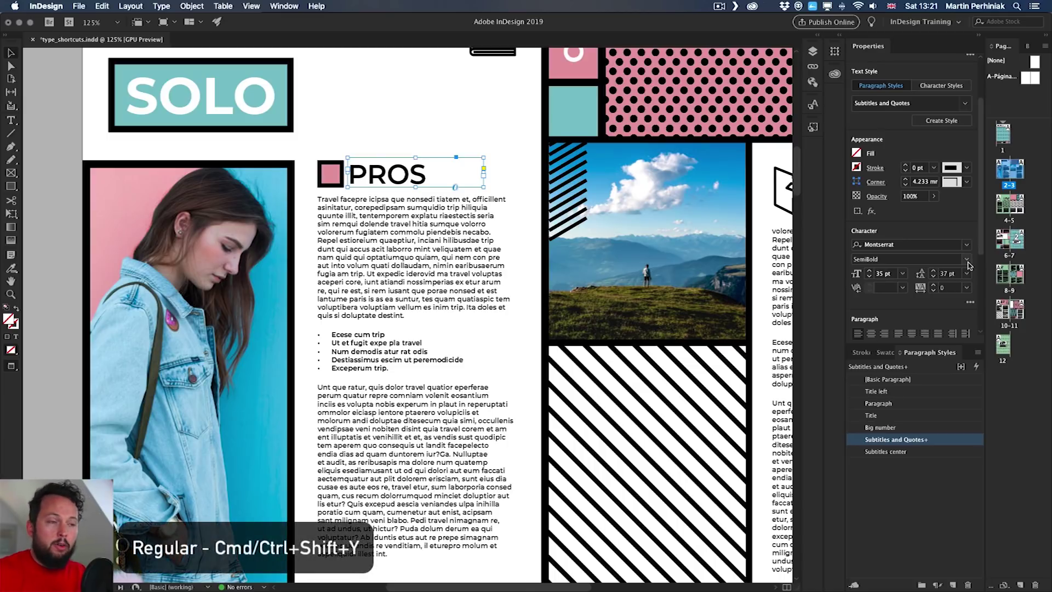
Try Bold, Italic and Underline on the PROS heading, then return it to Montserrat Regular.
{"action": "key", "text": "super+shift+y"}
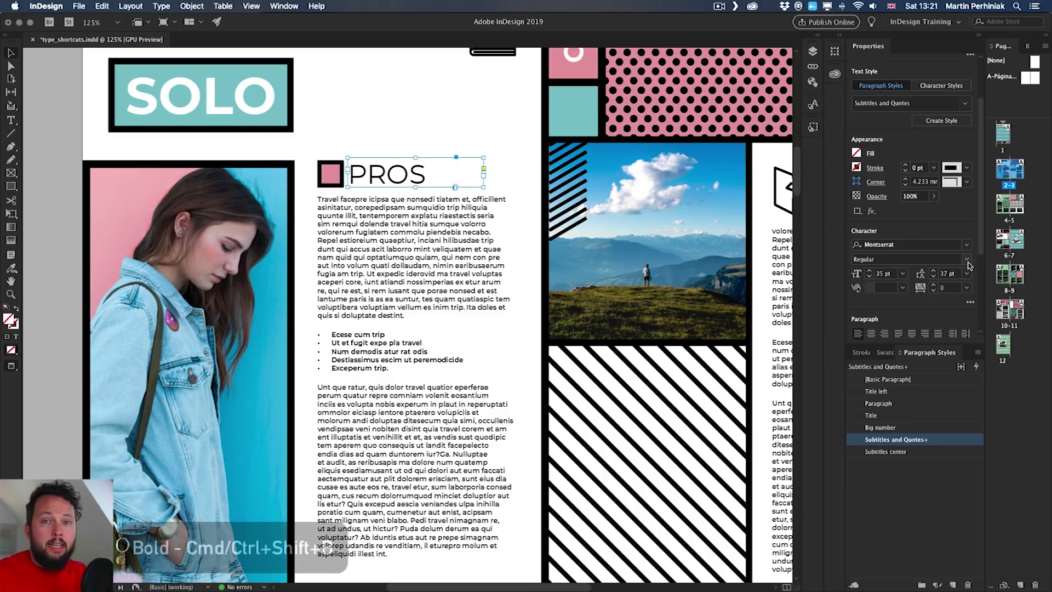
{"action": "key", "text": "super+shift+b"}
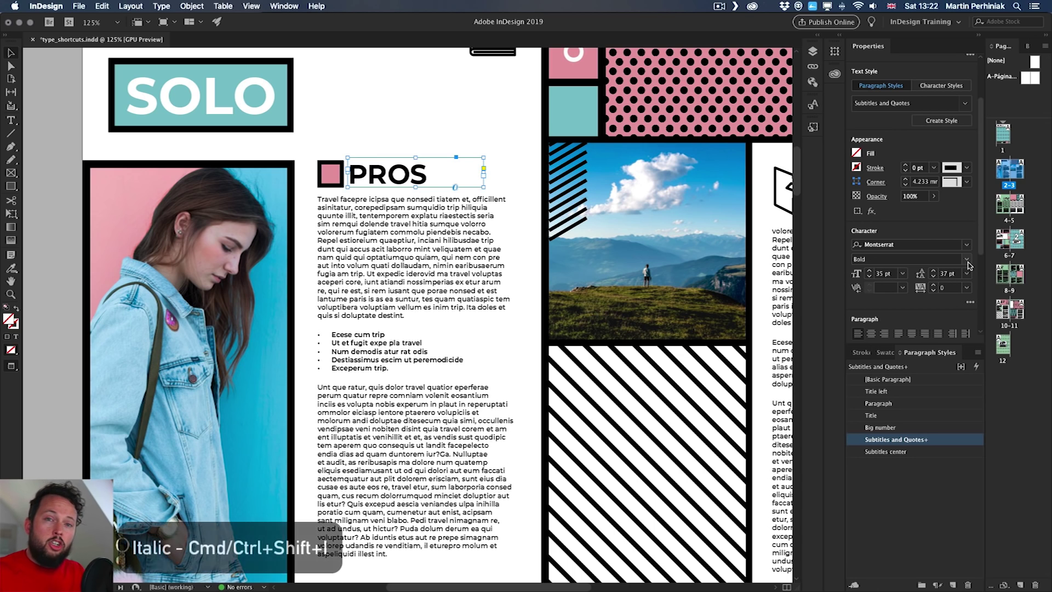
{"action": "key", "text": "super+shift+i"}
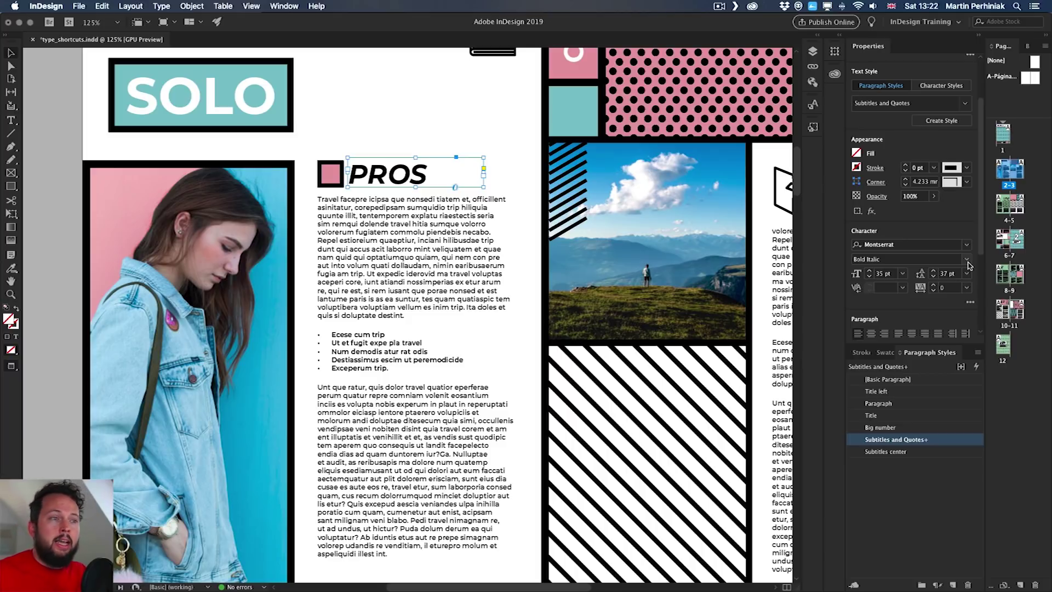
{"action": "key", "text": "super+shift+u"}
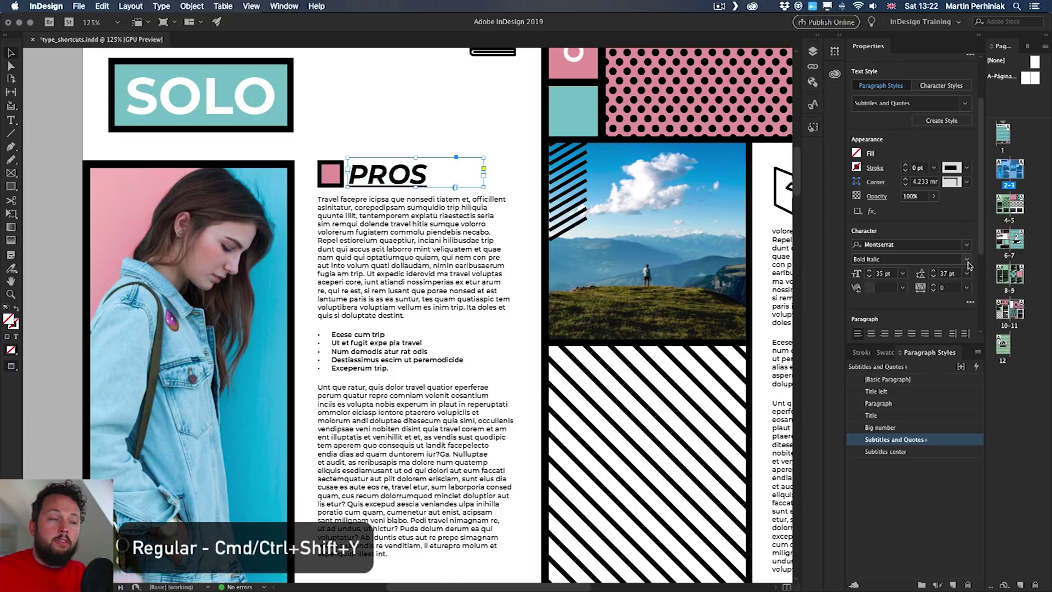
{"action": "key", "text": "super+shift+y"}
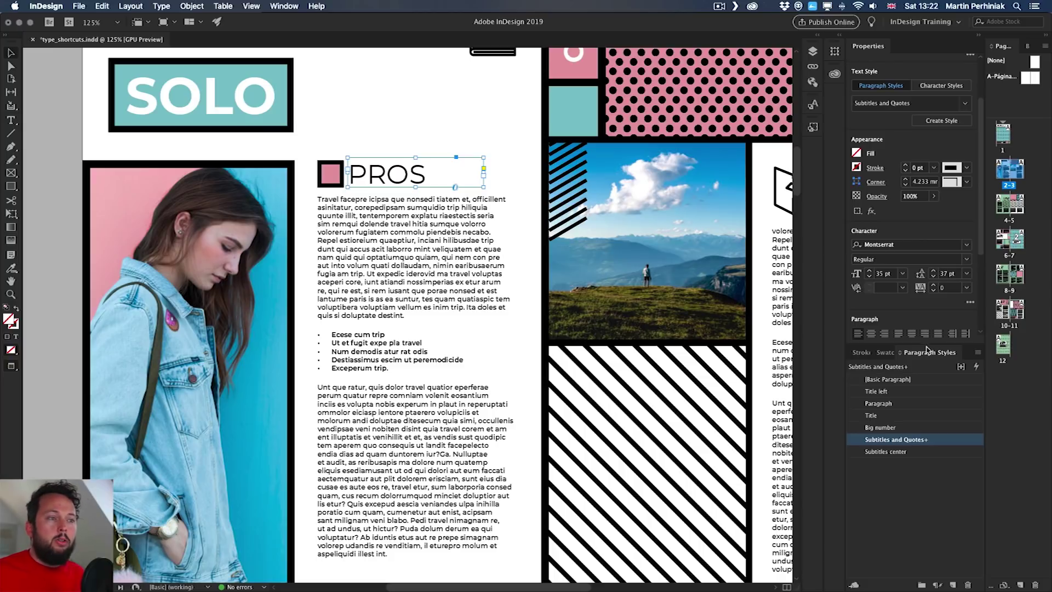
Cycle the first Pros paragraph through right, left, centre and justified alignment.
{"action": "left_click", "coordinate": [410, 258]}
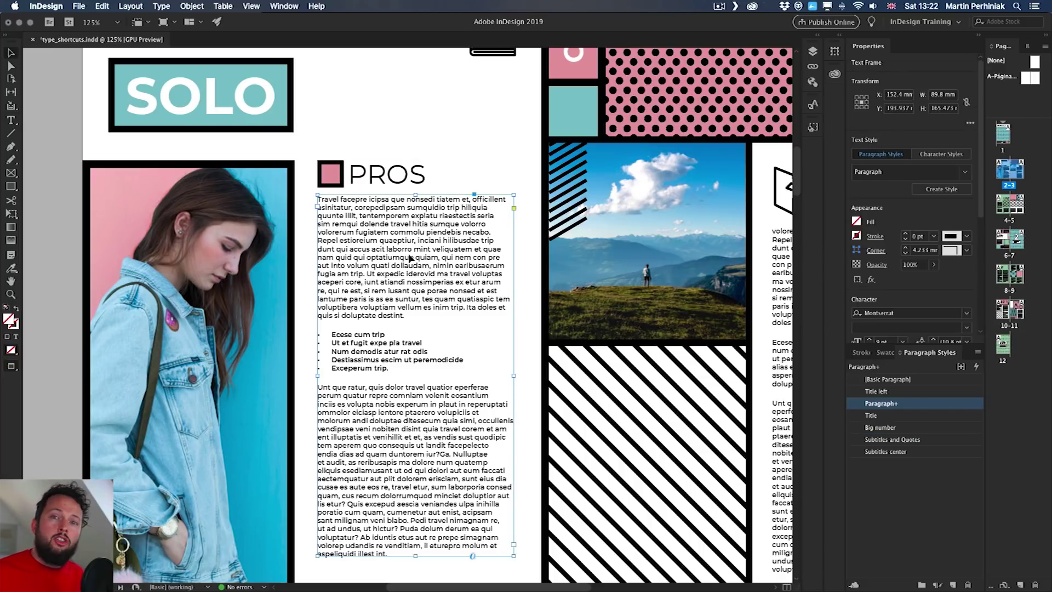
{"action": "double_click", "coordinate": [422, 231]}
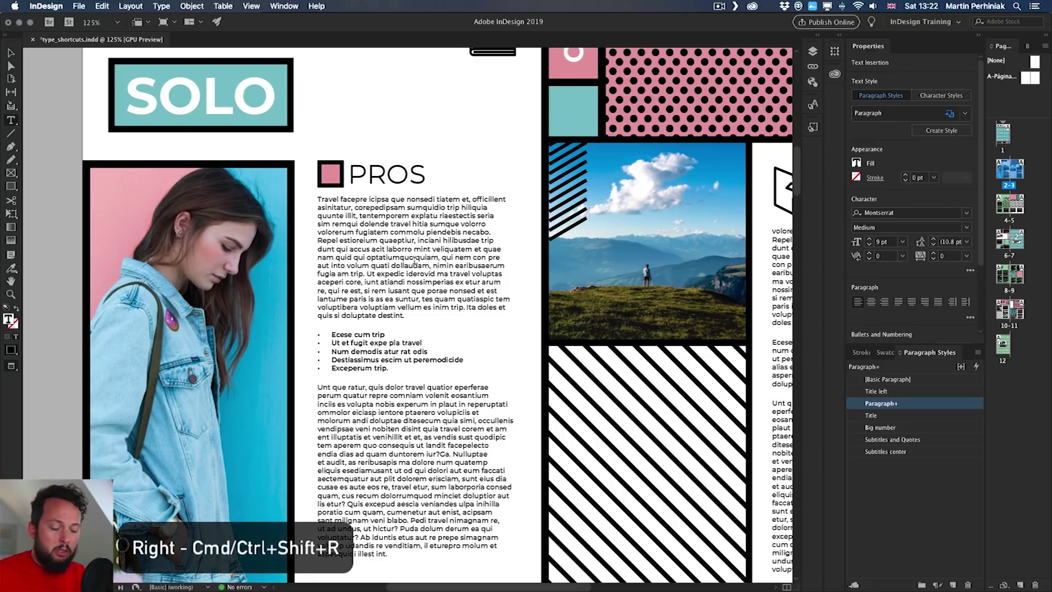
{"action": "key", "text": "super"}
{"action": "key", "text": "super+shift+r"}
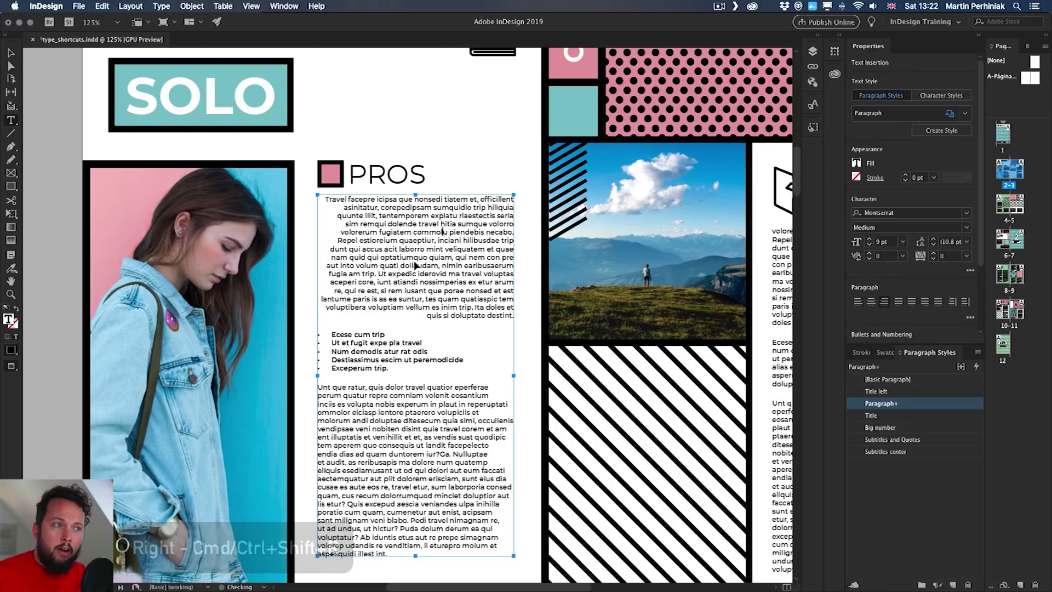
{"action": "key", "text": "super+shift+l"}
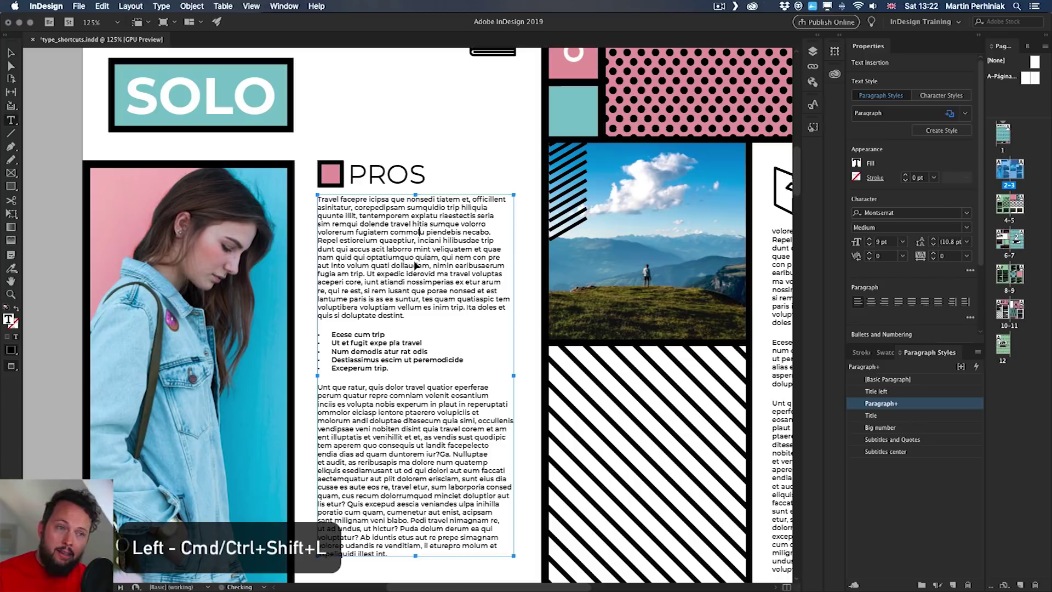
{"action": "key", "text": "super+shift+r"}
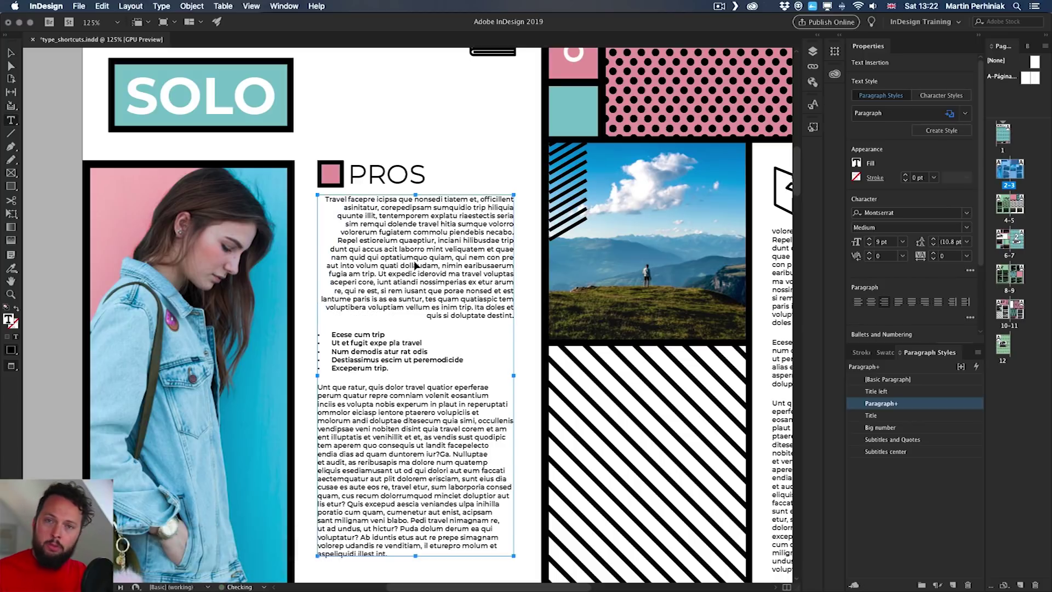
{"action": "key", "text": "super+shift+c"}
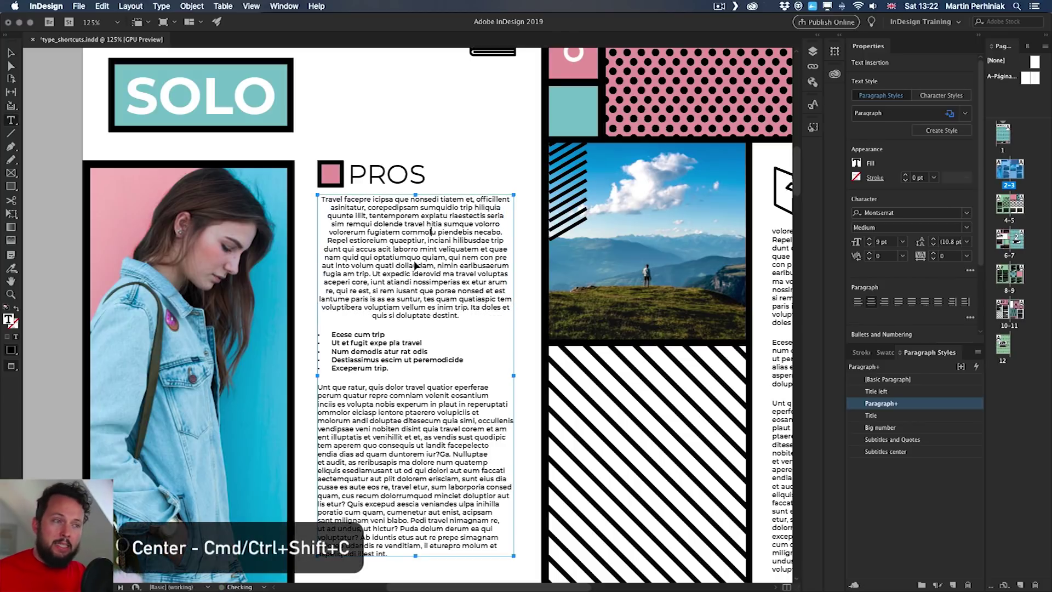
{"action": "key", "text": "super+shift+j"}
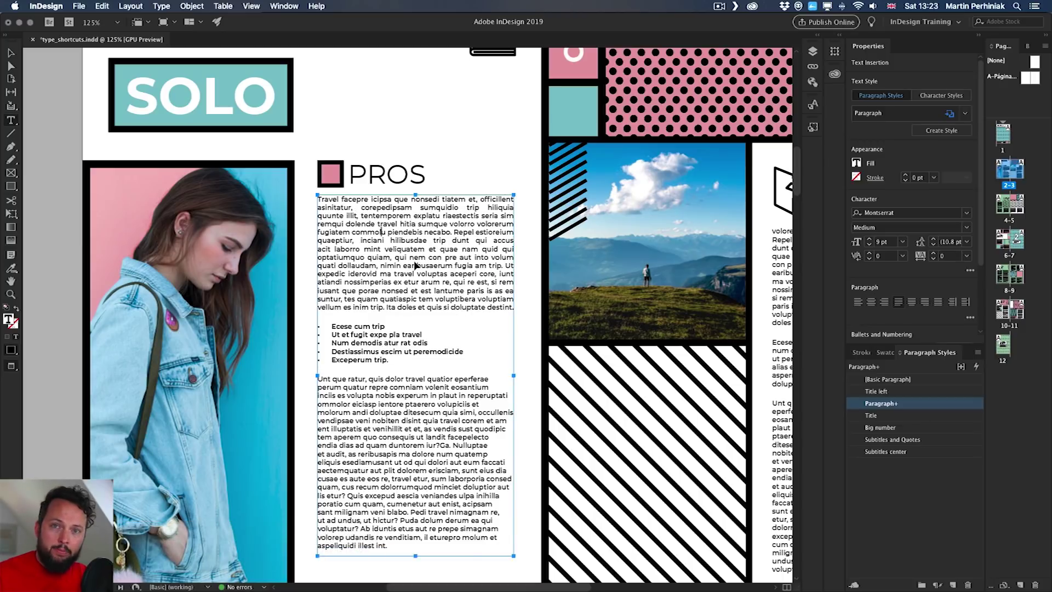
Tighten a few selected lines so the first paragraph loses a line.
{"action": "left_click_drag", "start_coordinate": [458, 298], "coordinate": [437, 290]}
{"action": "left_click", "coordinate": [473, 298]}
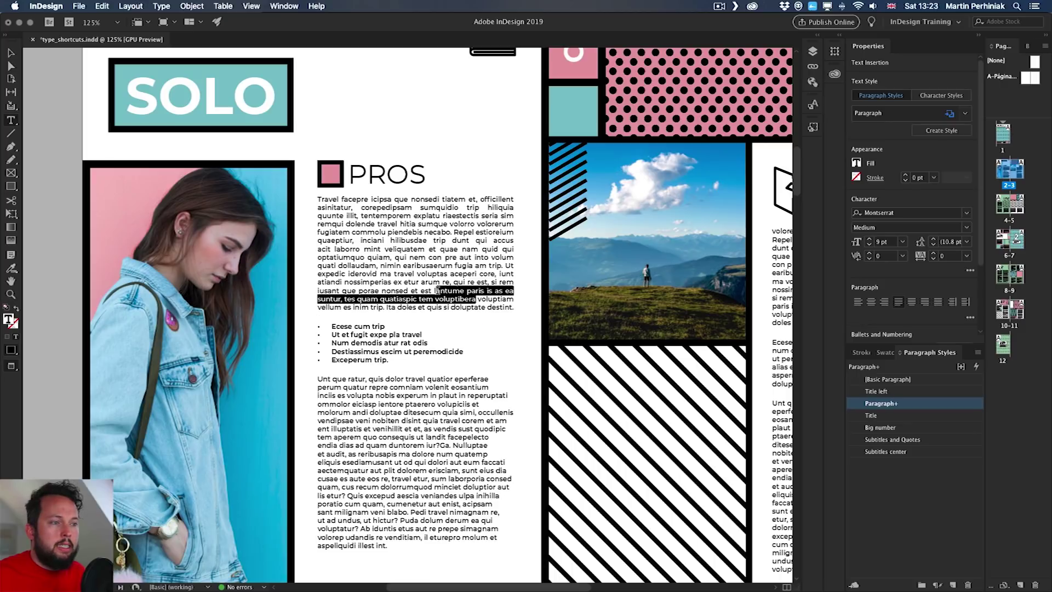
{"action": "key", "text": "super+alt+BackSpace"}
{"action": "left_click", "coordinate": [480, 307]}
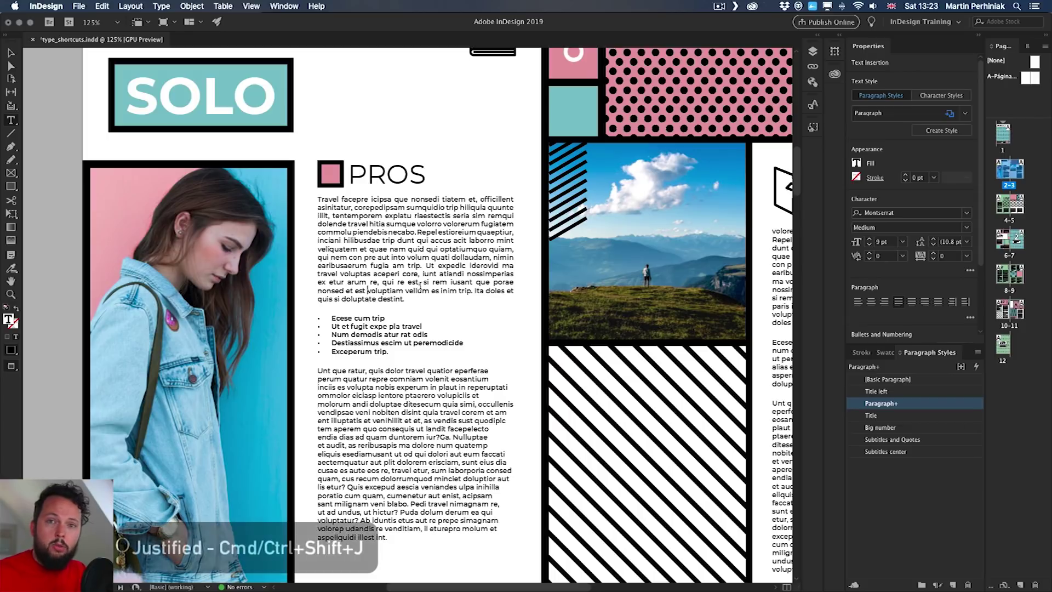
Try full justification on the first Pros paragraph, then set it back to left-aligned.
{"action": "key", "text": "Escape"}
{"action": "left_click", "coordinate": [421, 289]}
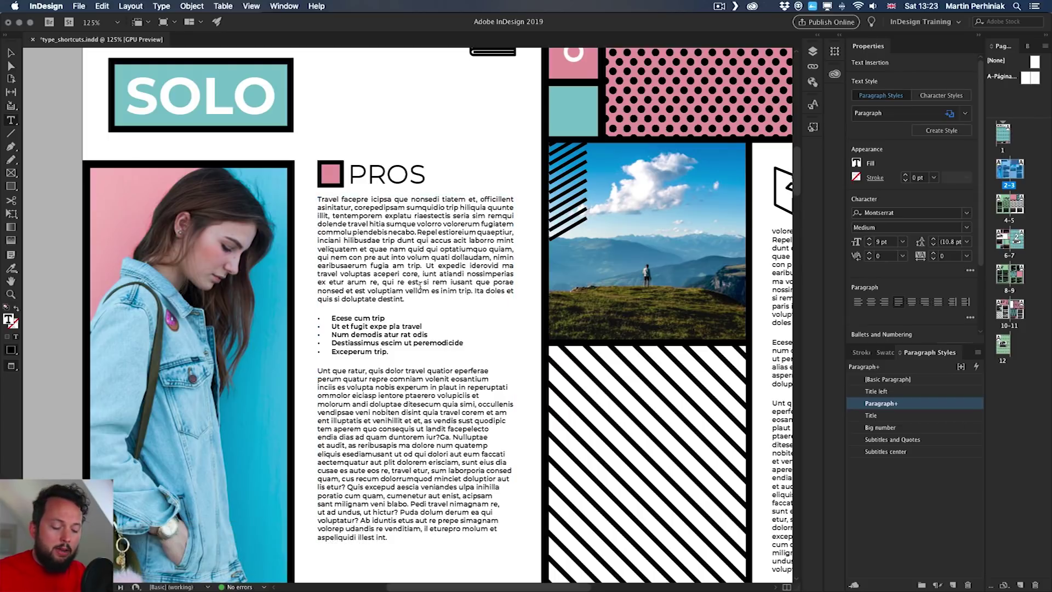
{"action": "key", "text": "Escape"}
{"action": "key", "text": "super+shift+f"}
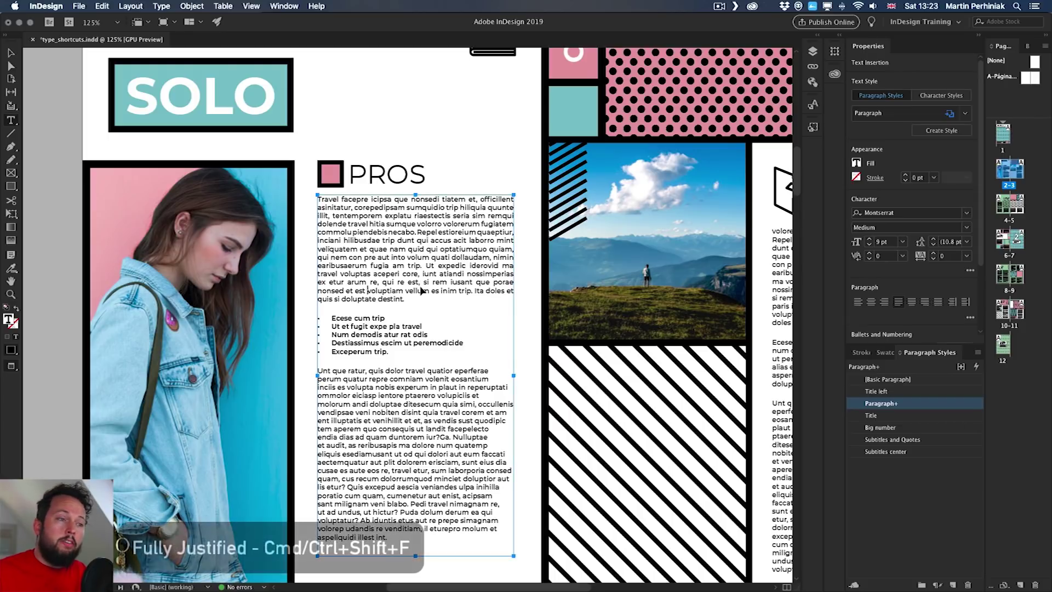
{"action": "left_click", "coordinate": [421, 289]}
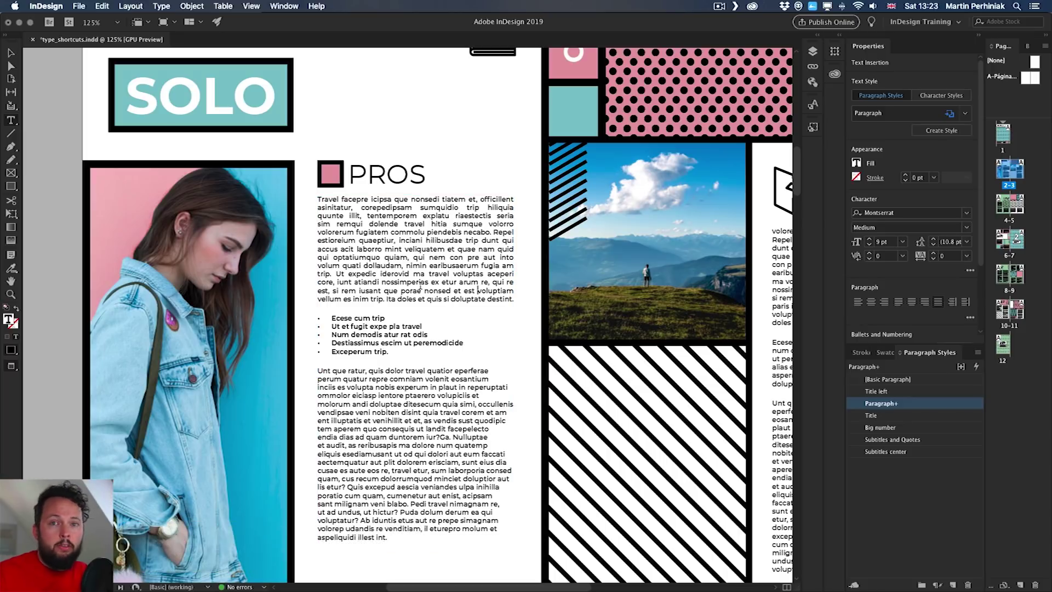
{"action": "key", "text": "super+shift+j"}
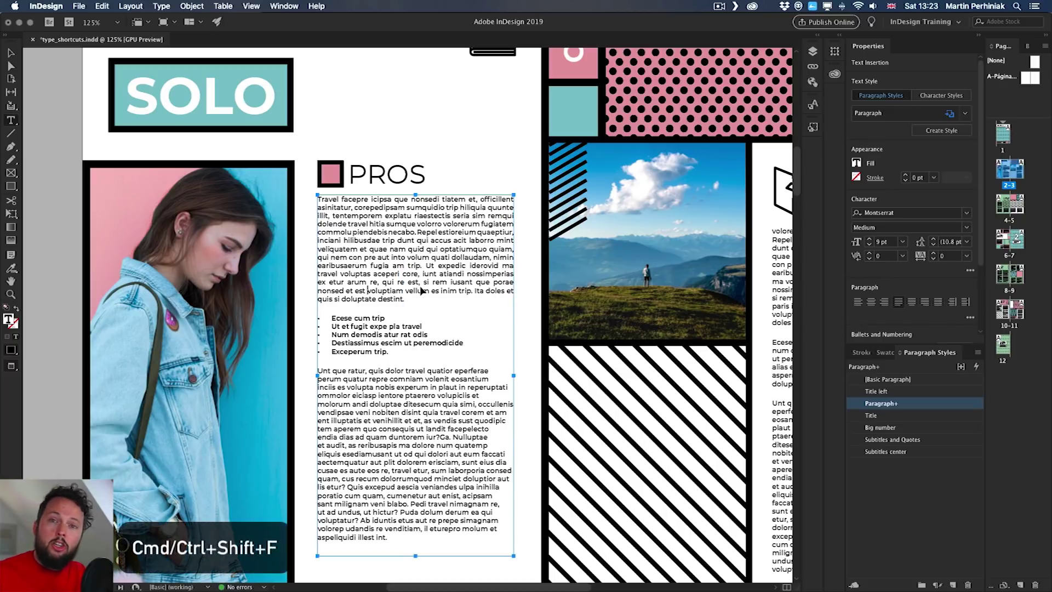
{"action": "key", "text": "super+shift+f"}
{"action": "key", "text": "super+shift+l"}
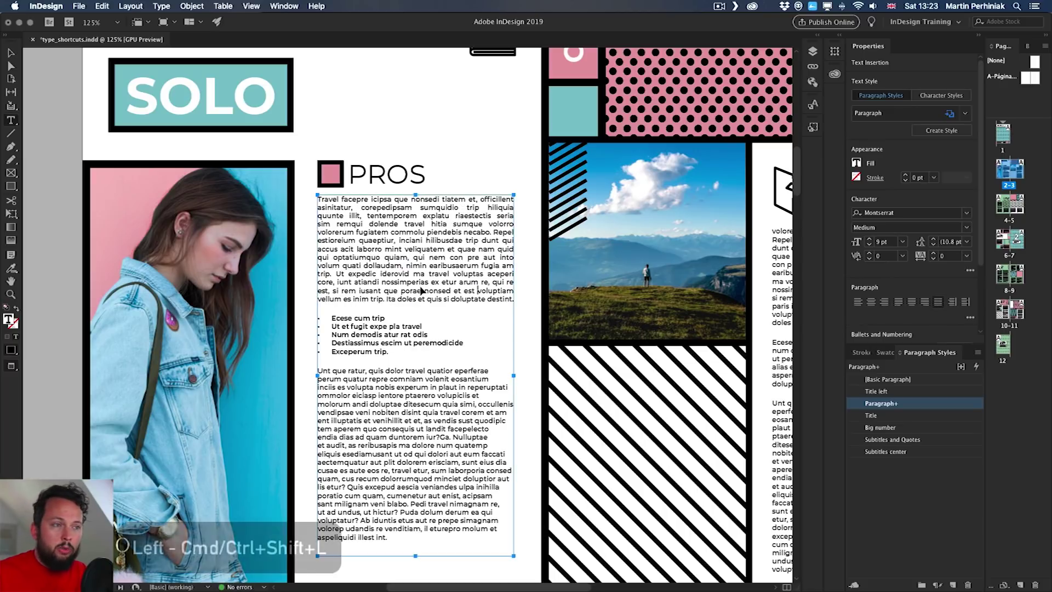
{"action": "key", "text": "super+shift+l"}
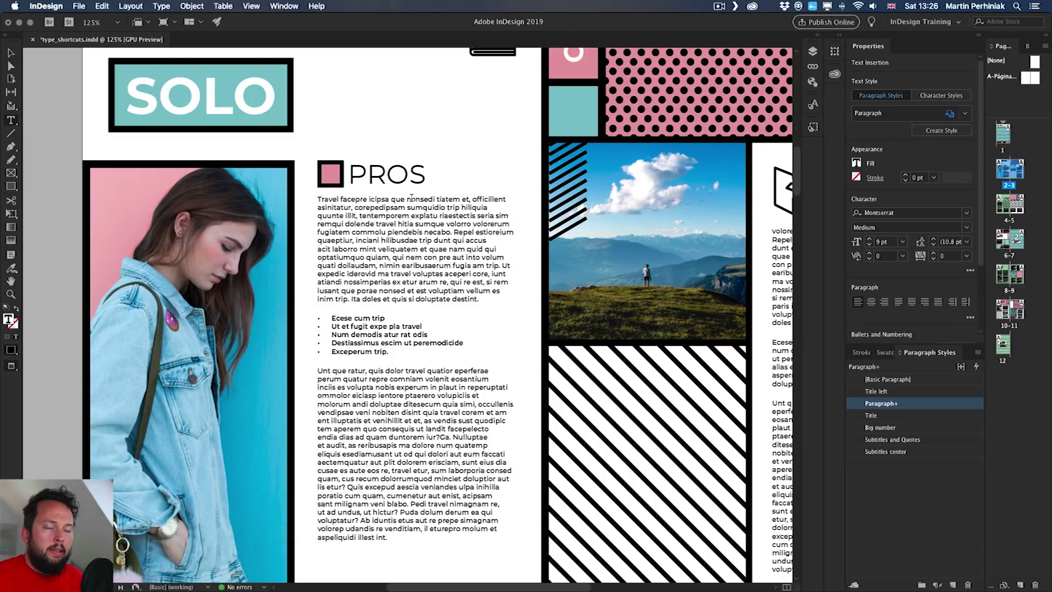
Select the PROS heading, focus the Control panel's font field with Cmd+6, and open the Window menu.
{"action": "left_click_drag", "start_coordinate": [418, 174], "coordinate": [293, 178]}
{"action": "key", "text": "super+6"}
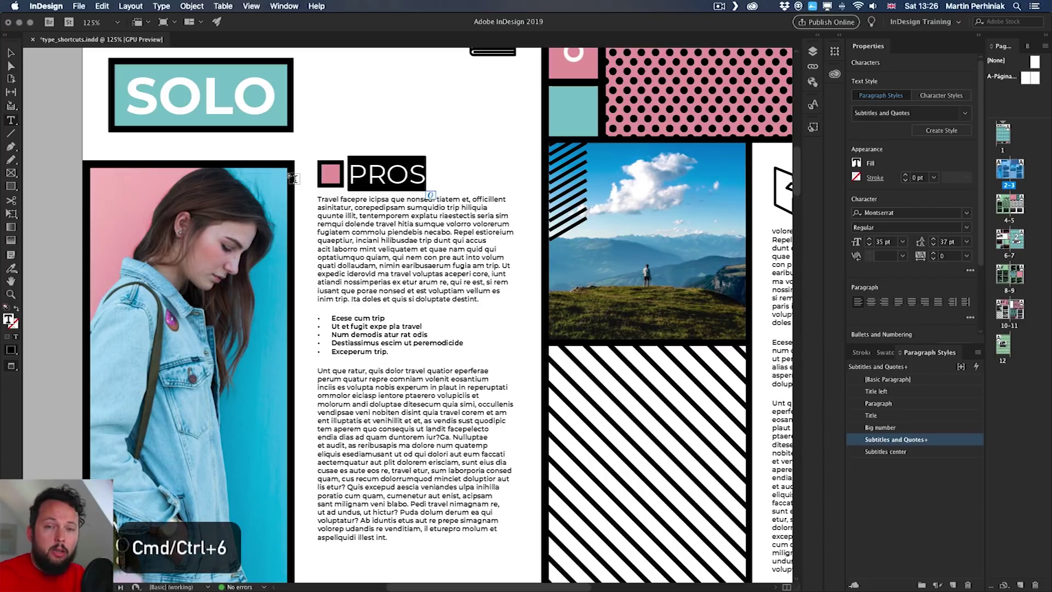
{"action": "key", "text": "super+6"}
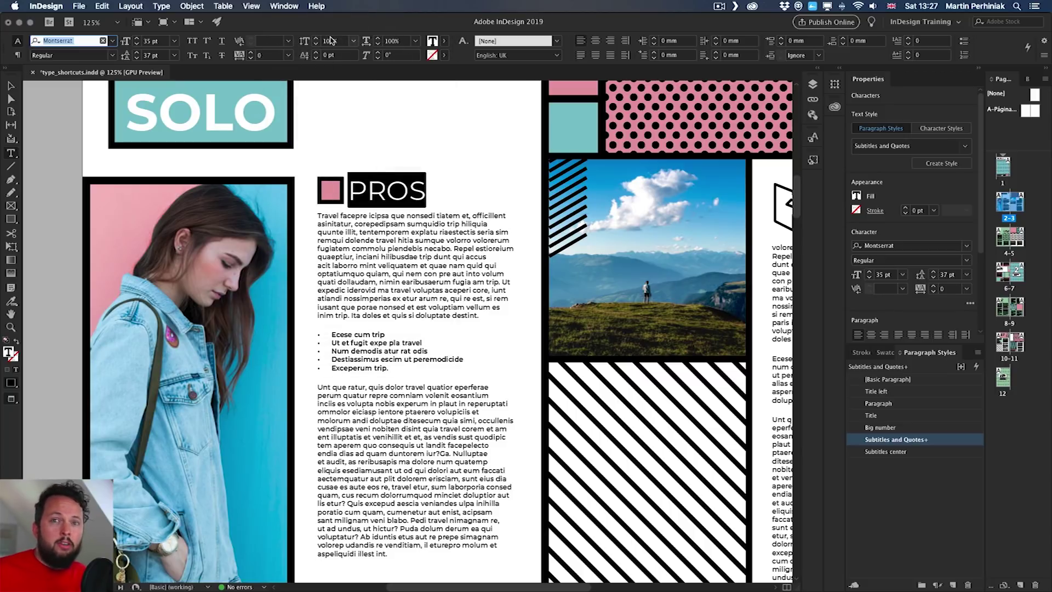
{"action": "left_click", "coordinate": [284, 7]}
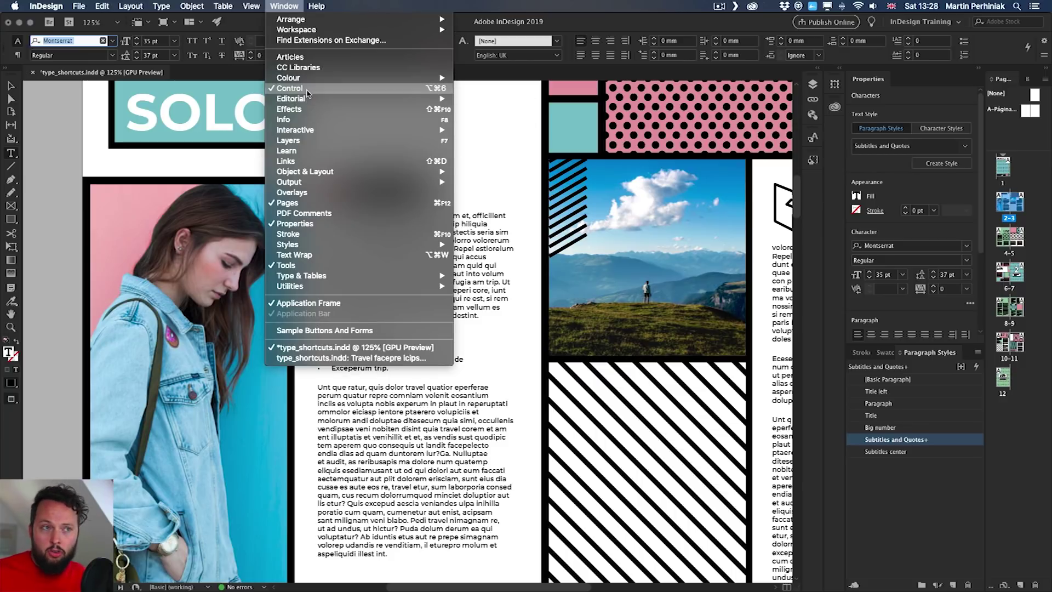
Apply Bebas Neue Regular to the PROS heading by typing 'beba' in the font field.
{"action": "left_click", "coordinate": [480, 26]}
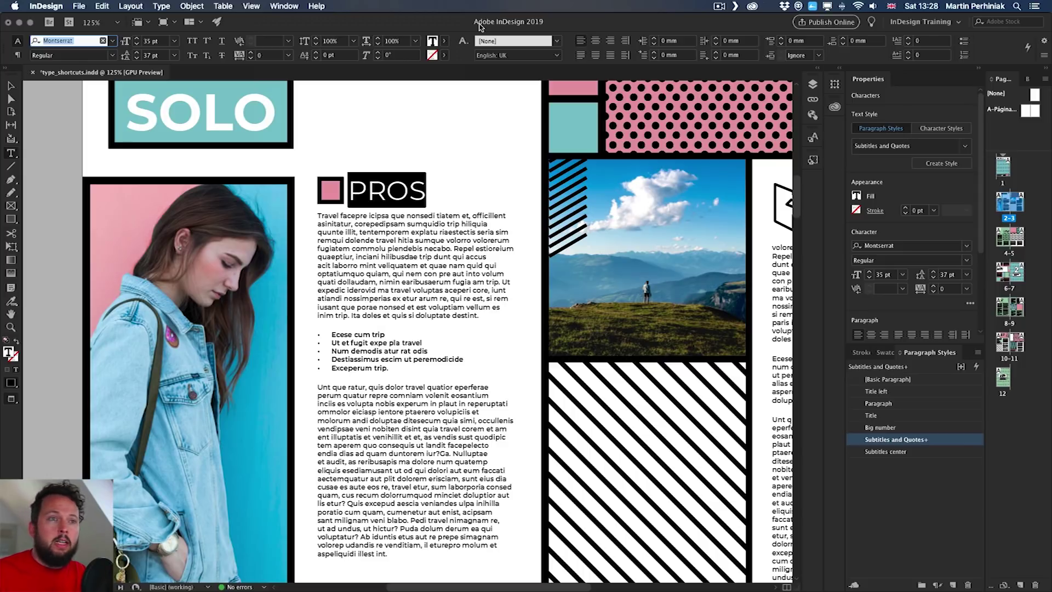
{"action": "type", "text": "beba"}
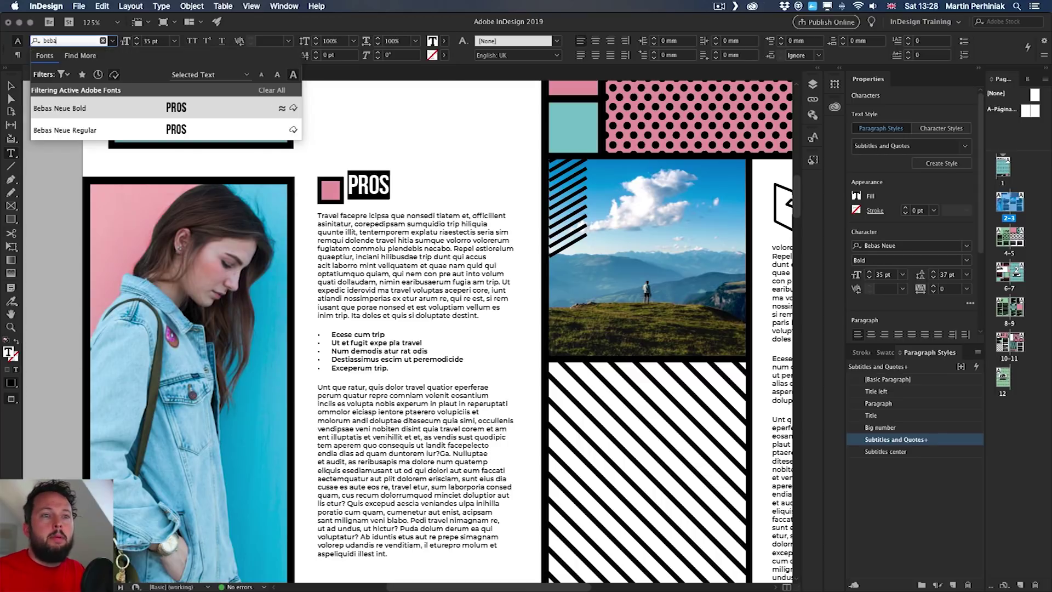
{"action": "key", "text": "Down"}
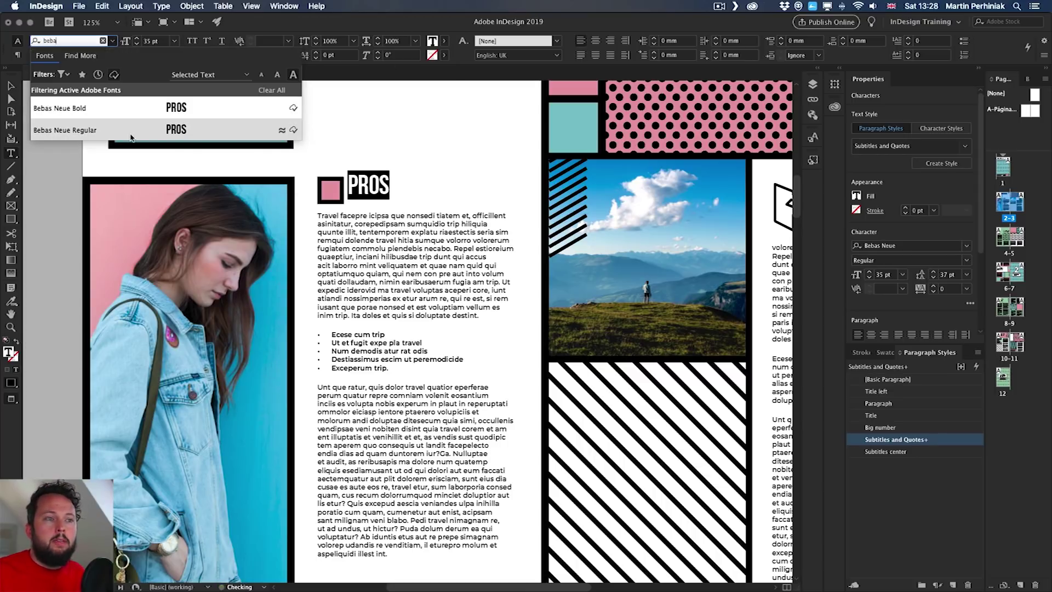
{"action": "key", "text": "Return"}
Reselect PROS, set it in Montserrat Alternates Bold, then deselect the text.
{"action": "left_click", "coordinate": [378, 186]}
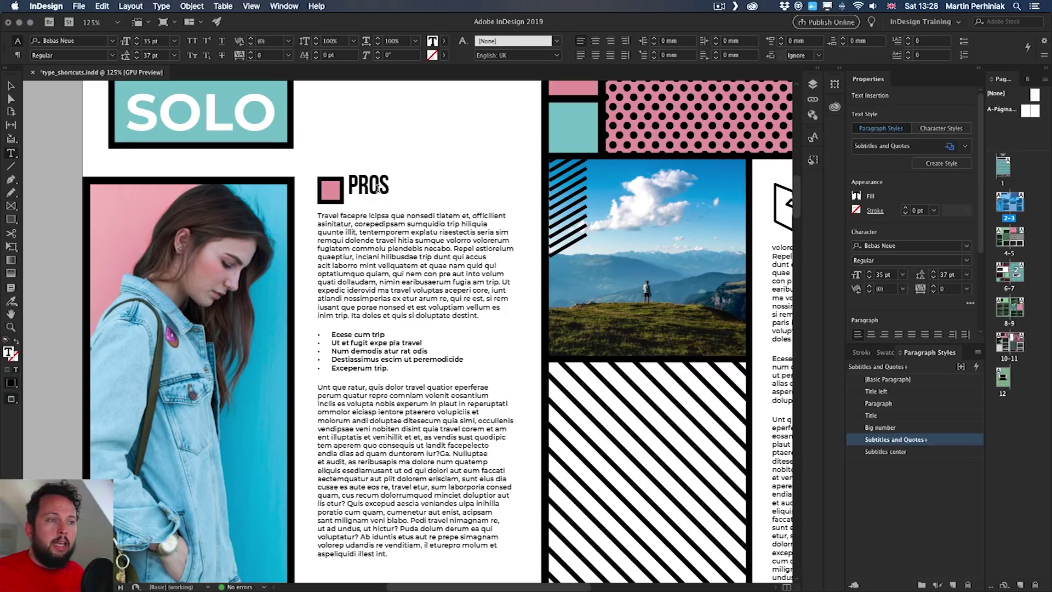
{"action": "double_click", "coordinate": [379, 186]}
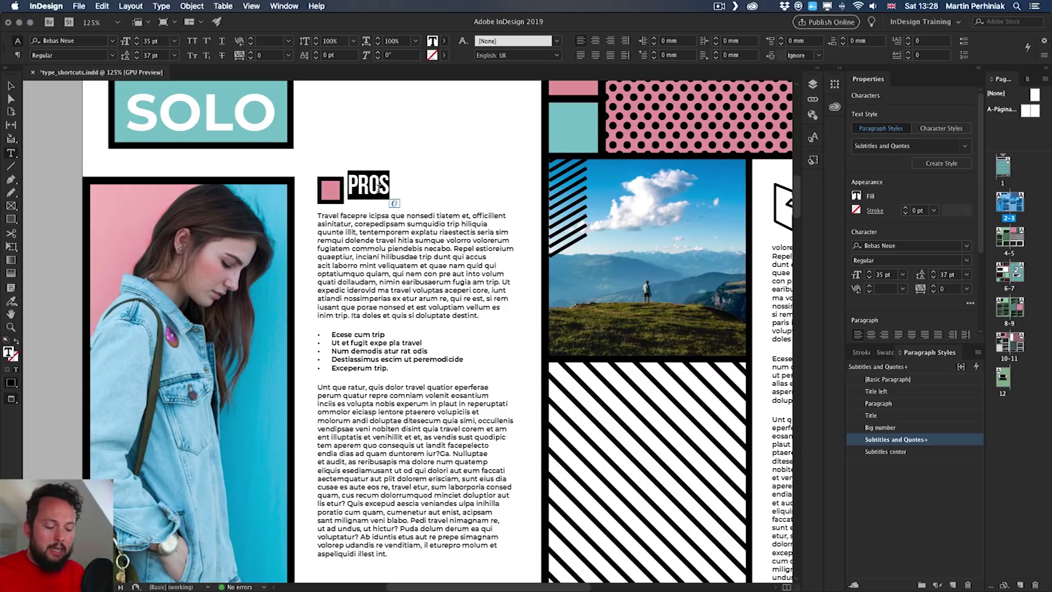
{"action": "key", "text": "super+6"}
{"action": "type", "text": "mo"}
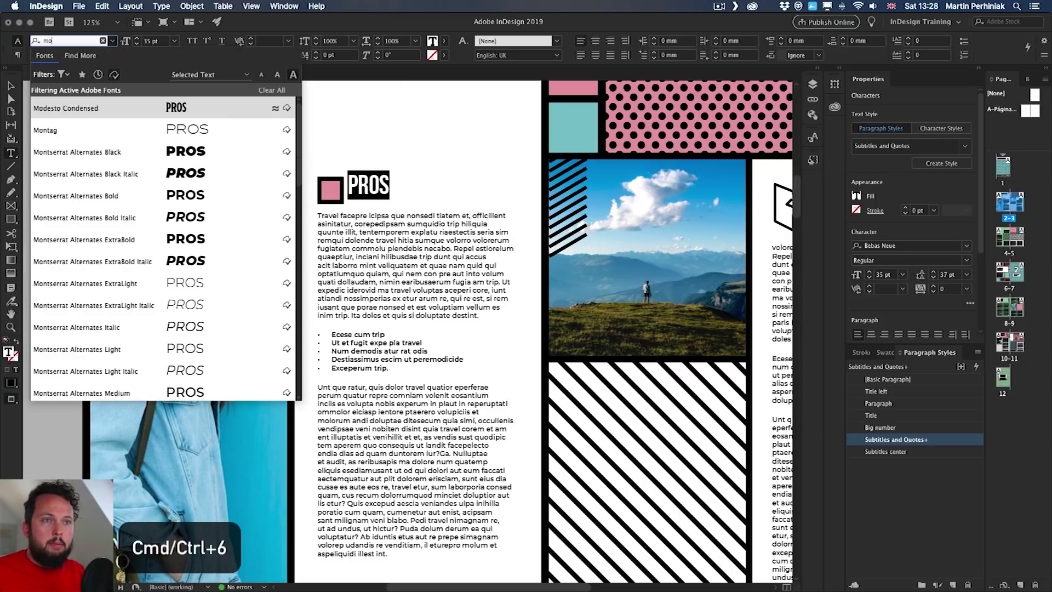
{"action": "type", "text": "nt"}
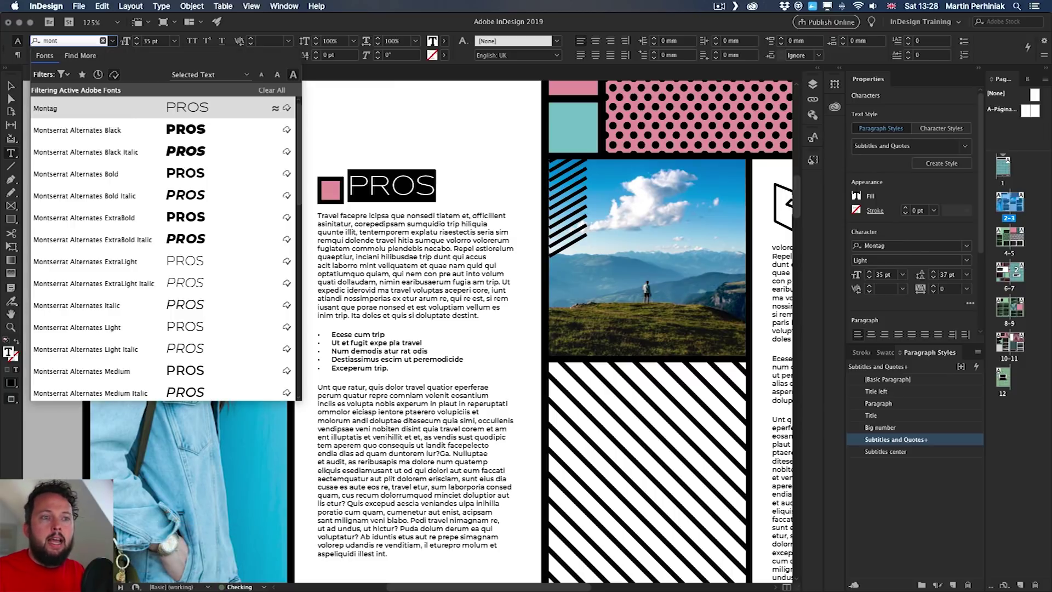
{"action": "key", "text": "Down"}
{"action": "key", "text": "Down"}
{"action": "key", "text": "Down"}
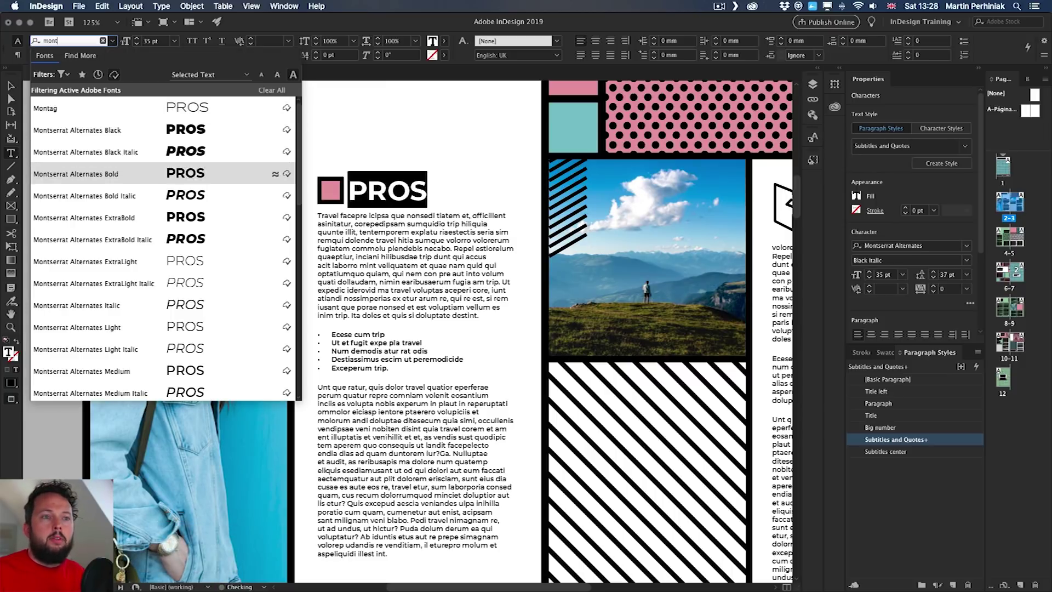
{"action": "key", "text": "Return"}
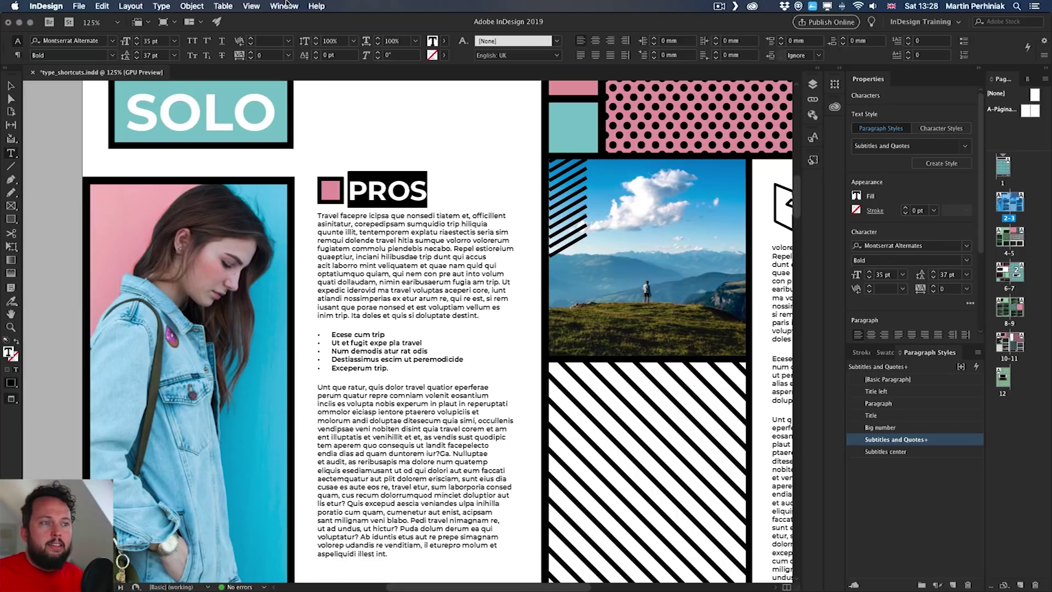
{"action": "left_click", "coordinate": [10, 85]}
{"action": "left_click", "coordinate": [355, 153]}
Deselect everything and uncheck Window > Control to hide the Control panel.
{"action": "left_click", "coordinate": [355, 150]}
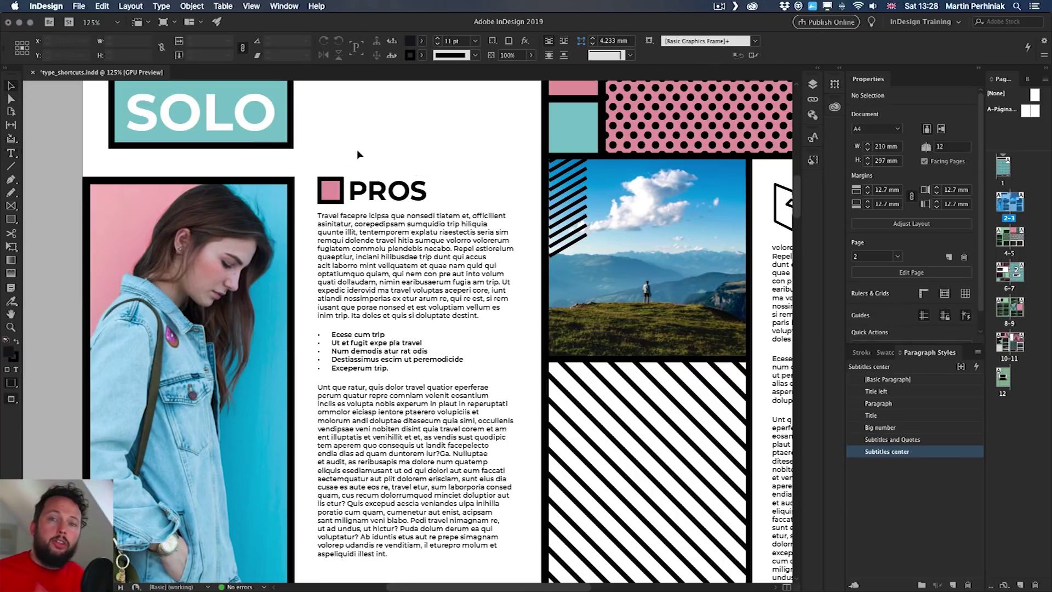
{"action": "left_click", "coordinate": [281, 6]}
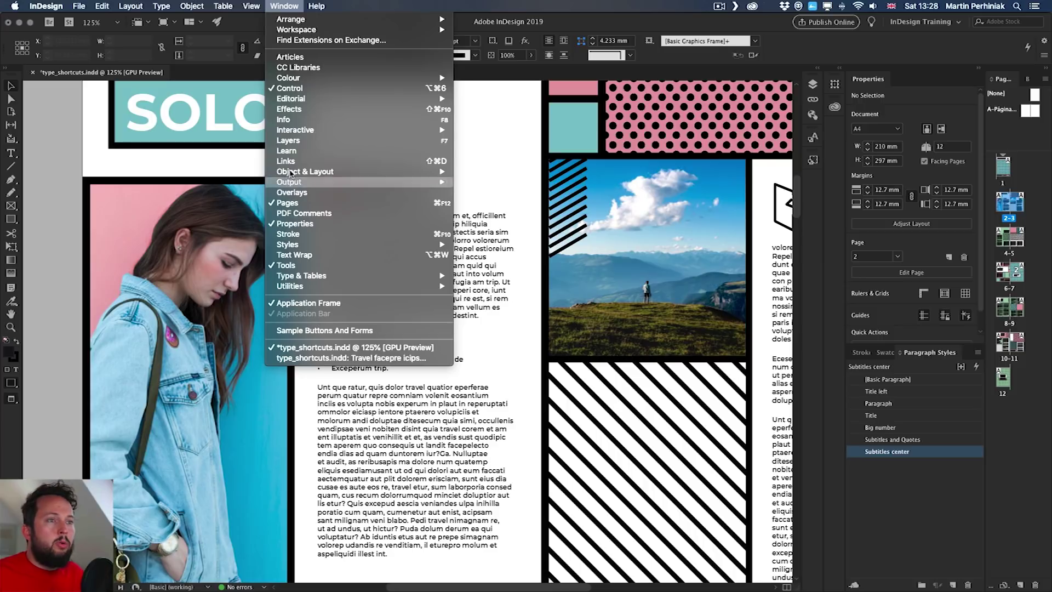
{"action": "left_click", "coordinate": [310, 89]}
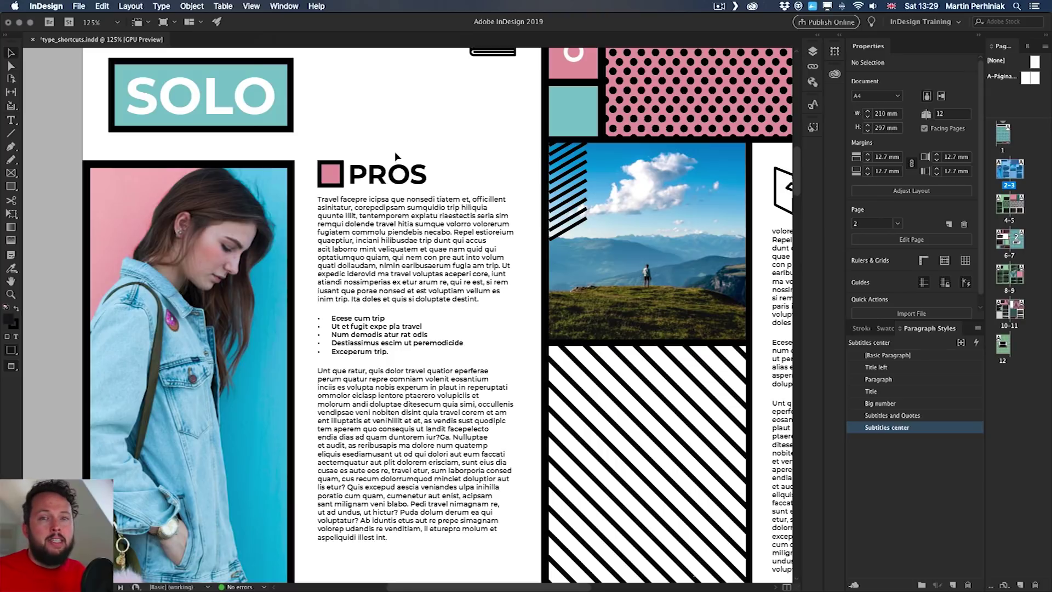
{"action": "scroll", "coordinate": [378, 154], "scroll_direction": "up", "scroll_amount": 1}
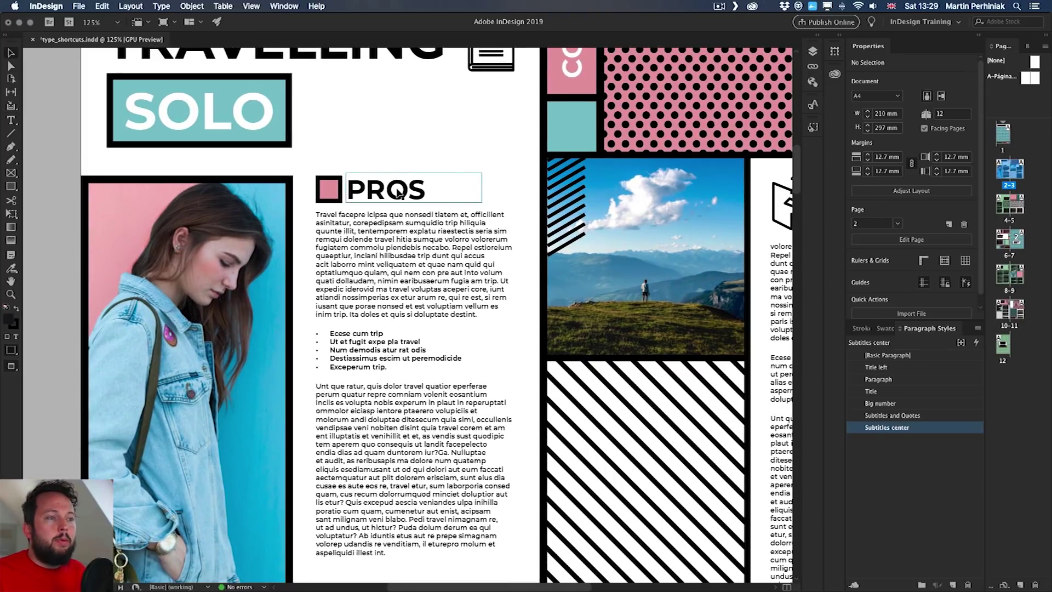
Select the TRAVELLING title and shrink its type size step by step to 49 pt.
{"action": "key", "text": "t"}
{"action": "scroll", "coordinate": [365, 85], "scroll_direction": "up", "scroll_amount": 5}
{"action": "left_click", "coordinate": [332, 172]}
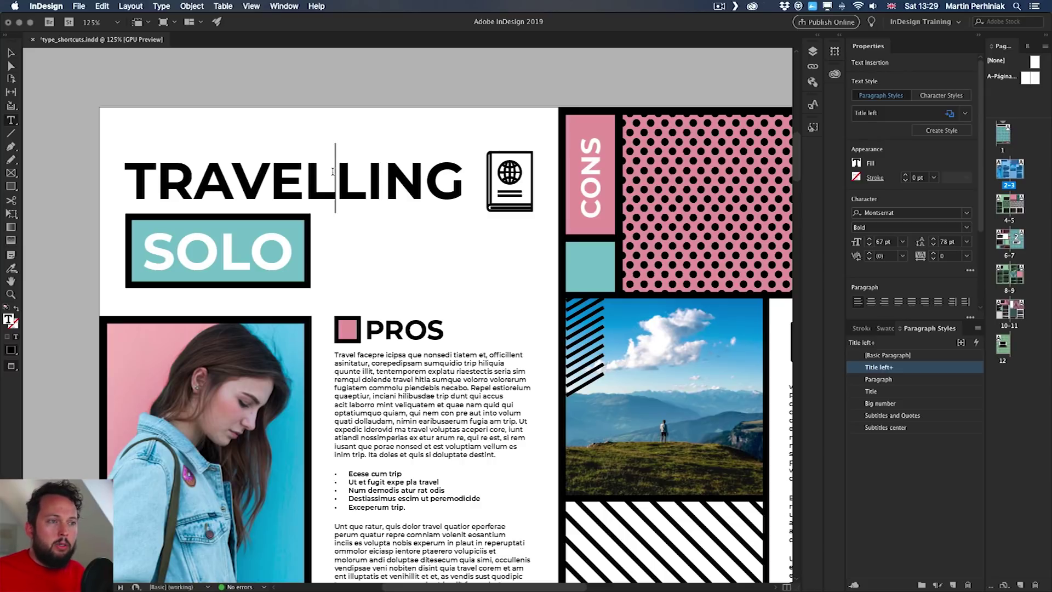
{"action": "triple_click", "coordinate": [333, 172]}
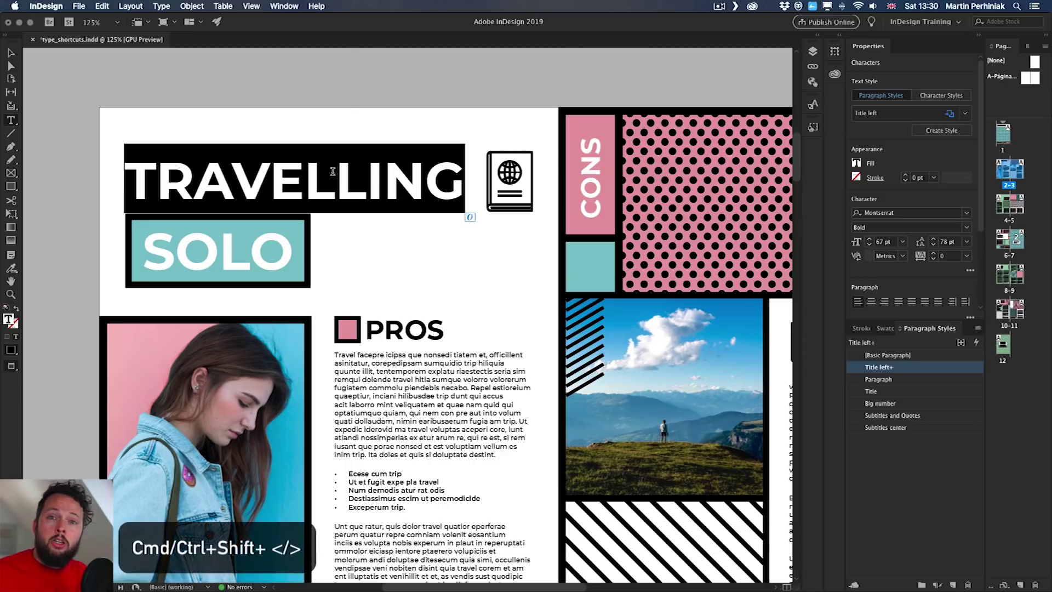
{"action": "key", "text": "Escape"}
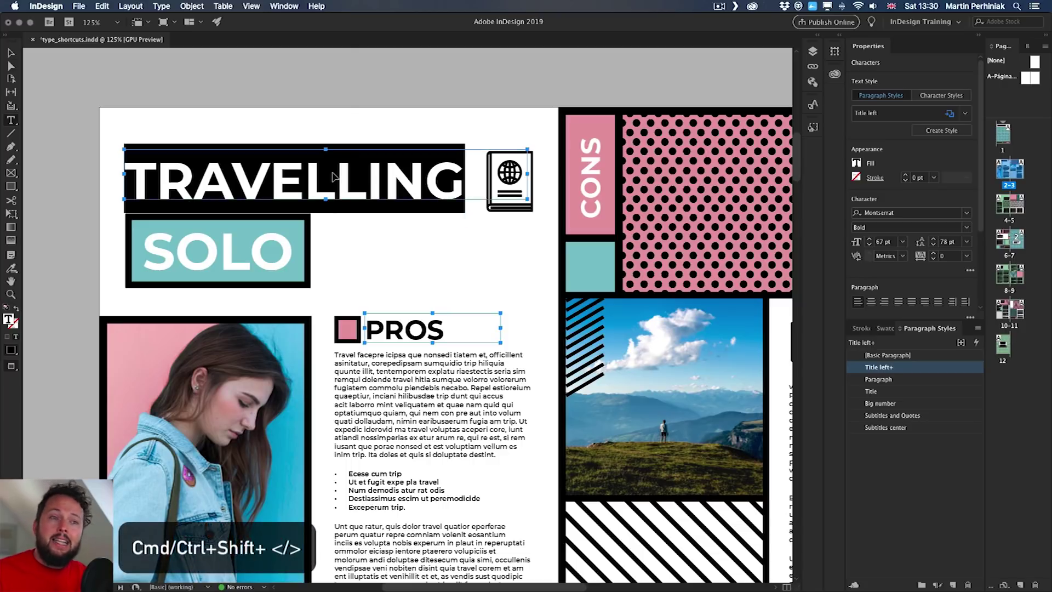
{"action": "left_click", "coordinate": [332, 176]}
{"action": "key", "text": "super+shift+comma"}
{"action": "key", "text": "super+shift+comma"}
{"action": "key", "text": "super+shift+comma"}
{"action": "key", "text": "super+shift+comma"}
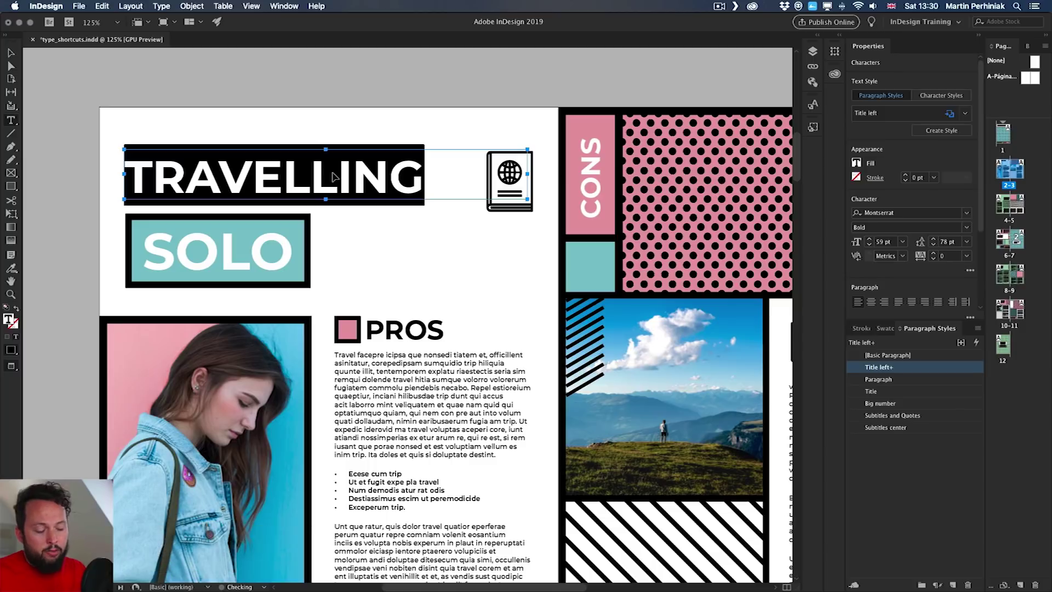
{"action": "key", "text": "super+shift+comma"}
{"action": "key", "text": "super+shift+comma"}
{"action": "key", "text": "super+shift+comma"}
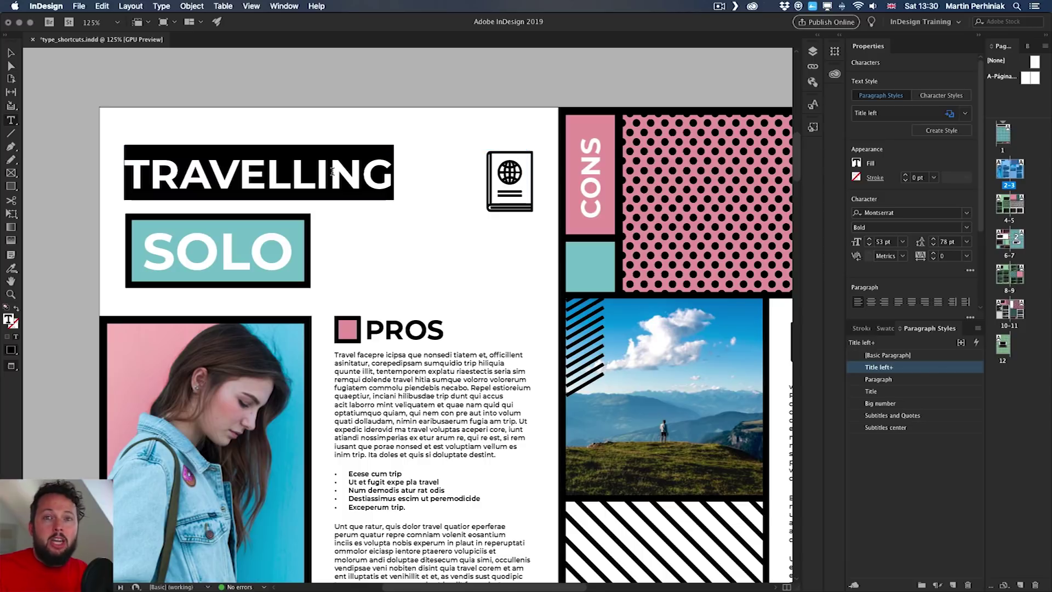
{"action": "key", "text": "super+shift+comma"}
{"action": "key", "text": "super+shift+comma"}
{"action": "key", "text": "super+shift+comma"}
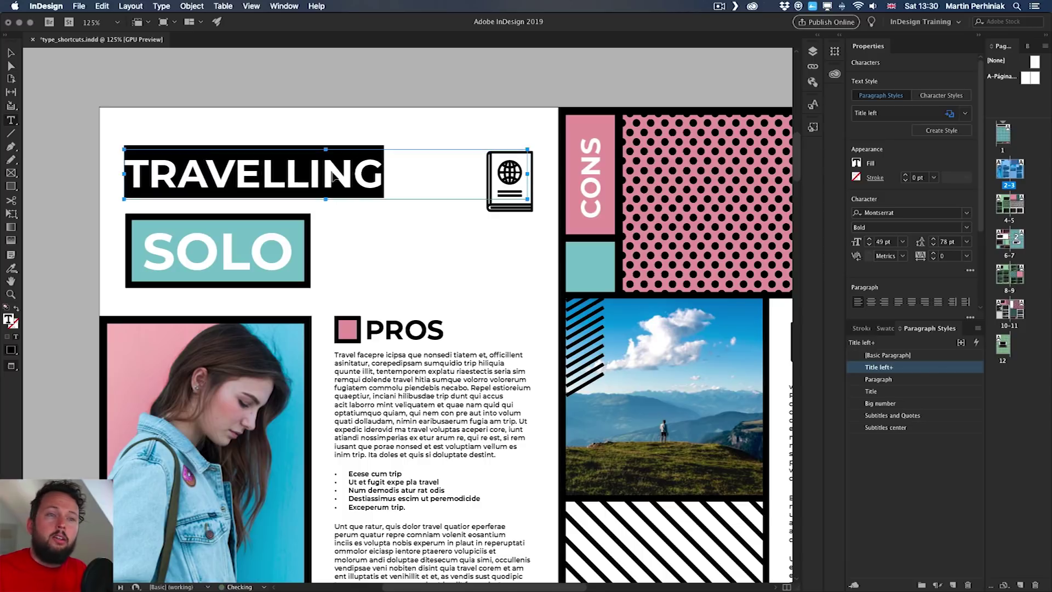
{"action": "key", "text": "super+shift+a"}
{"action": "key", "text": "super+shift+comma"}
{"action": "key", "text": "super+shift+comma"}
{"action": "key", "text": "super+shift+comma"}
{"action": "key", "text": "super+shift+comma"}
{"action": "key", "text": "super+shift+comma"}
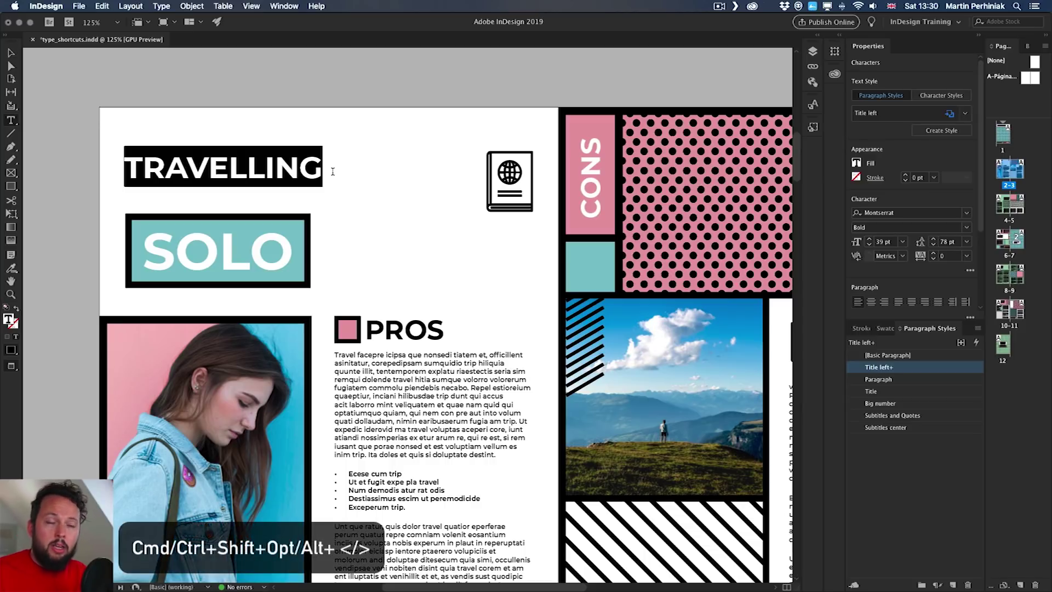
Move the title size up and down in large increments, ending near 43 pt.
{"action": "key", "text": "super+shift+alt+period"}
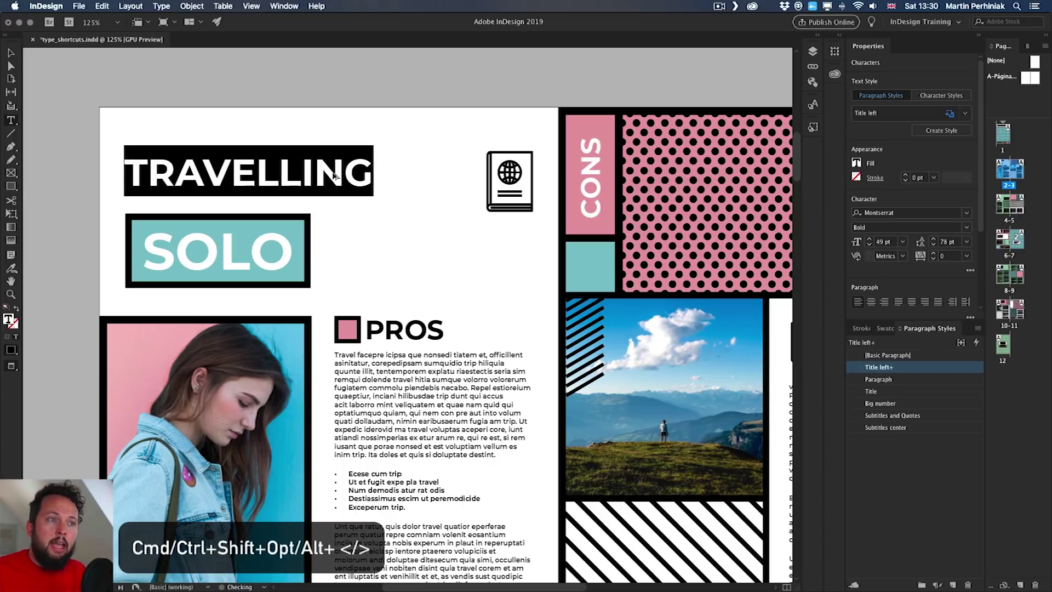
{"action": "key", "text": "super+shift+alt+period"}
{"action": "key", "text": "super+shift+alt+comma"}
{"action": "key", "text": "super+shift+alt+comma"}
{"action": "key", "text": "super+shift+alt+period"}
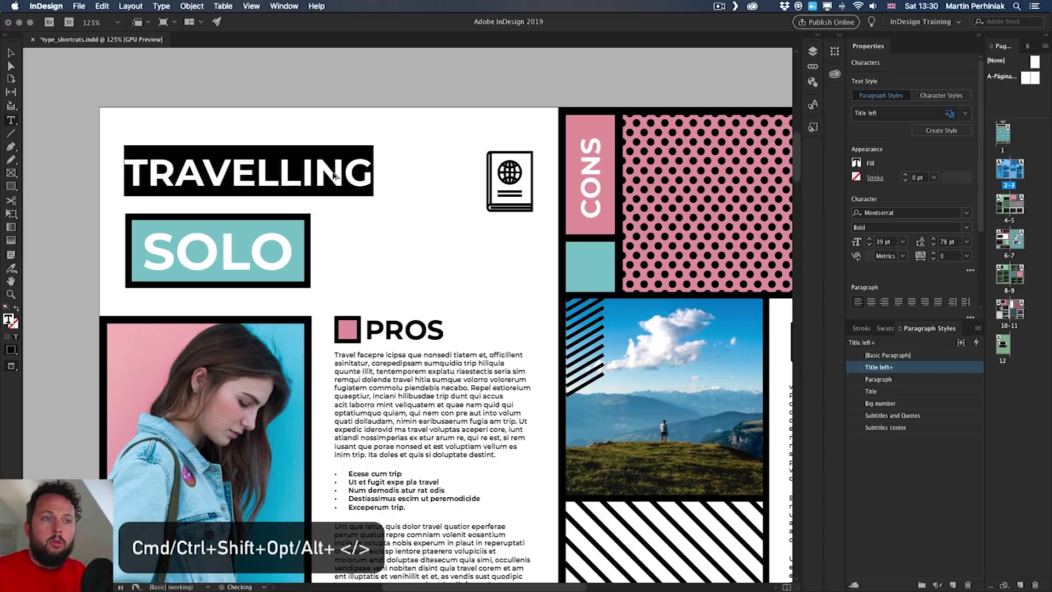
{"action": "key", "text": "super+shift+alt+period"}
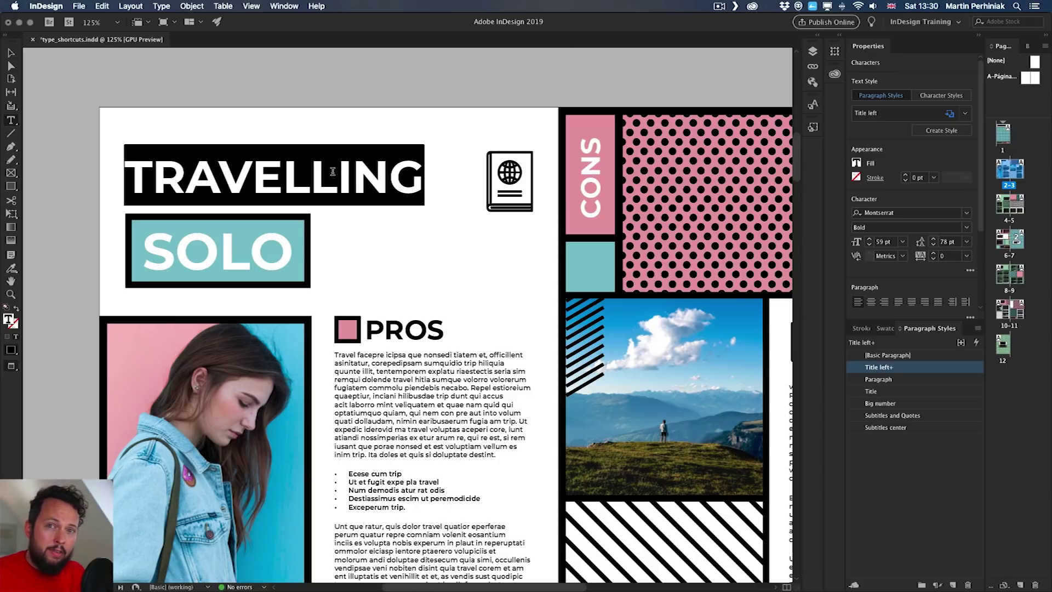
{"action": "key", "text": "Escape"}
{"action": "key", "text": "super+shift+alt+comma"}
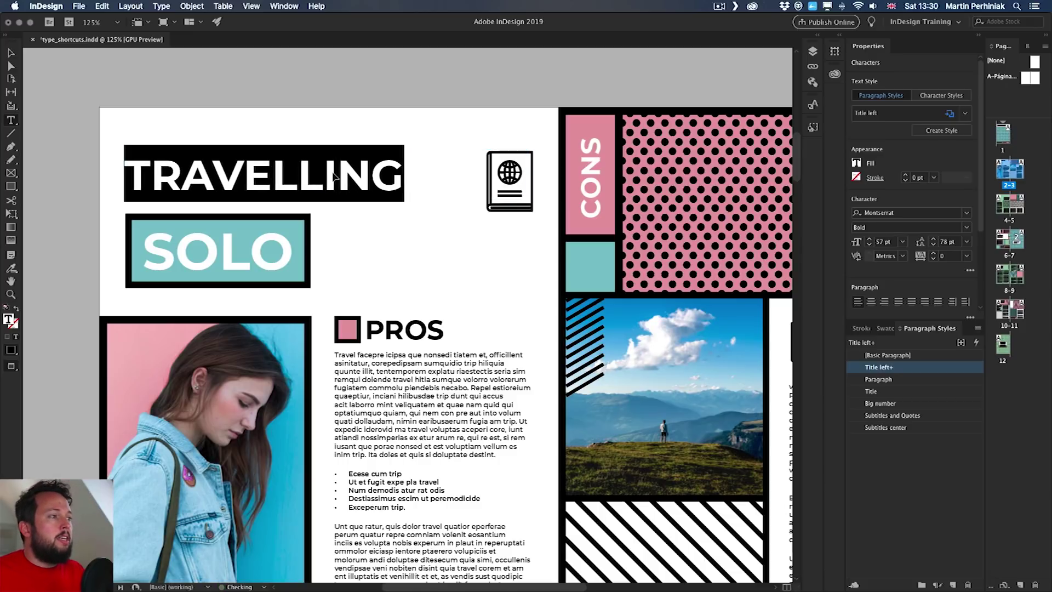
{"action": "key", "text": "super+shift+alt+comma"}
{"action": "key", "text": "super+shift+comma"}
{"action": "key", "text": "super+shift+comma"}
{"action": "key", "text": "super+shift+comma"}
{"action": "key", "text": "super+shift+comma"}
{"action": "key", "text": "super+shift+comma"}
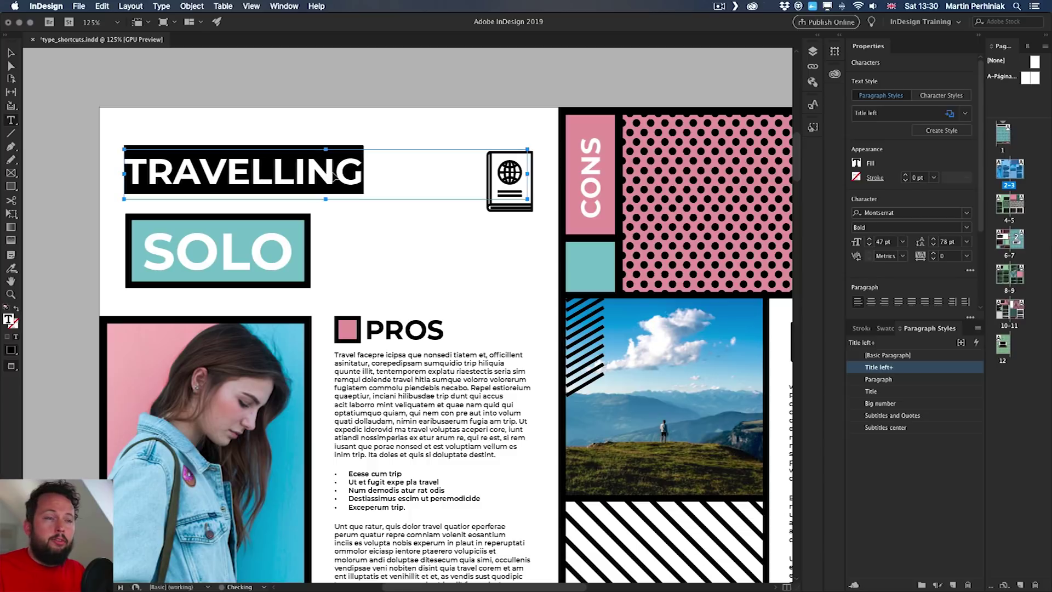
Enlarge the TRAVELLING title through 55 pt to about 65 pt and deselect the frame.
{"action": "key", "text": "super+shift+period"}
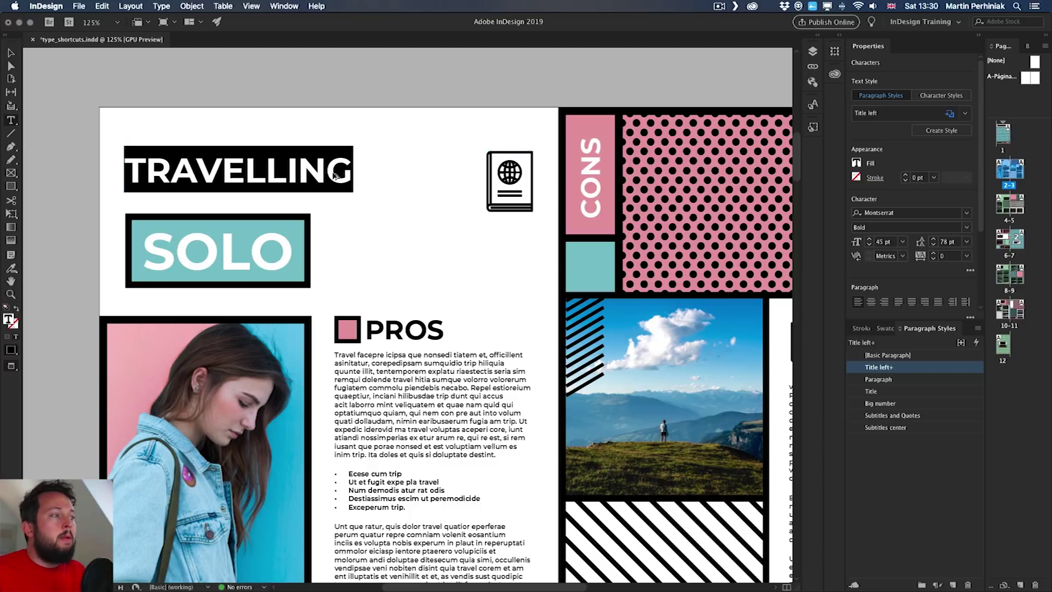
{"action": "key", "text": "super+alt+shift+period"}
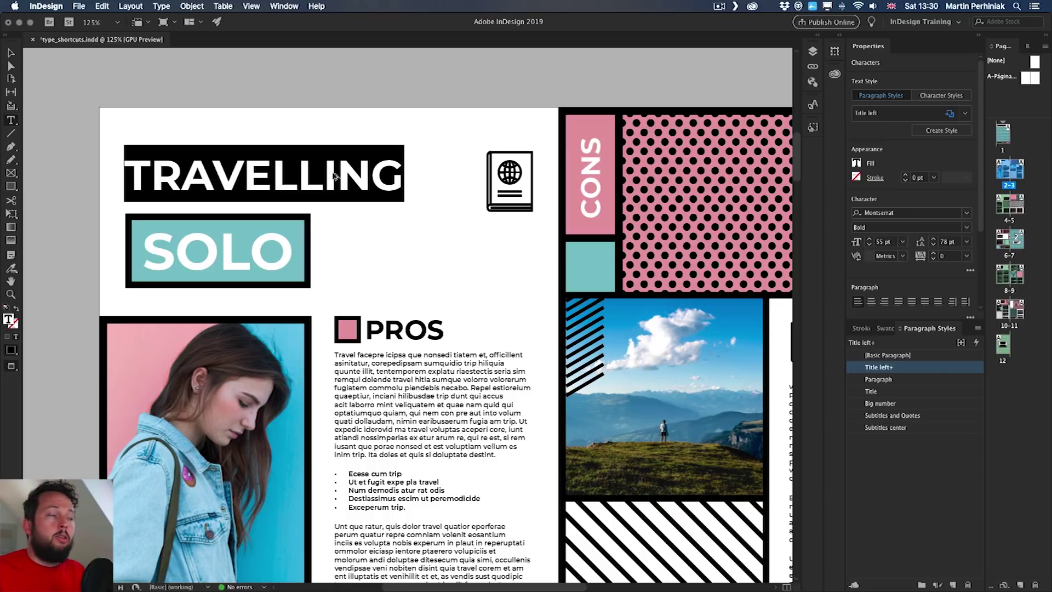
{"action": "key", "text": "super+alt+shift+period"}
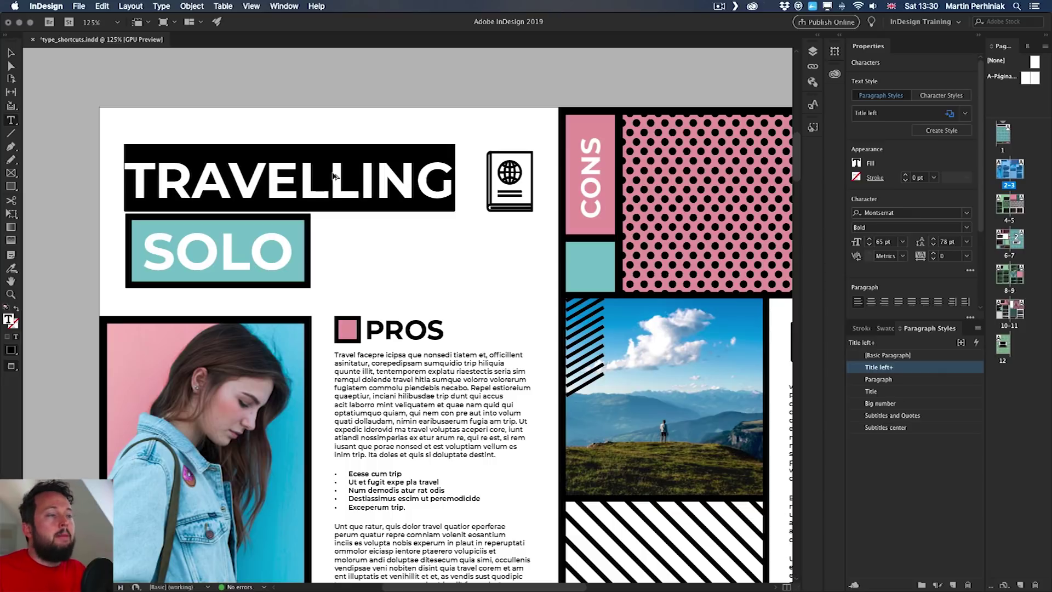
{"action": "key", "text": "Escape"}
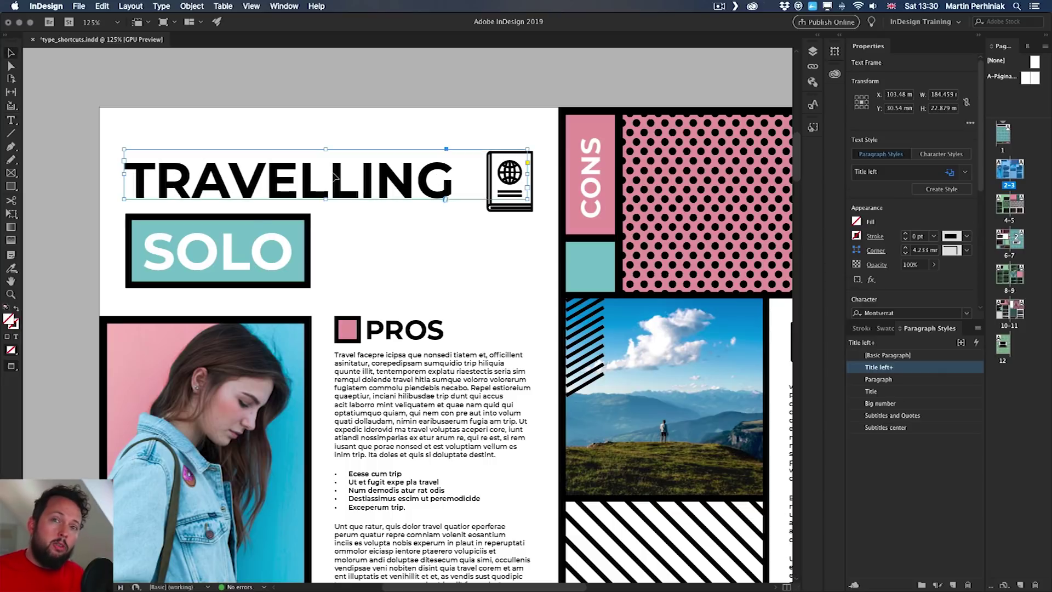
{"action": "left_click", "coordinate": [311, 97]}
{"action": "key", "text": "super+k"}
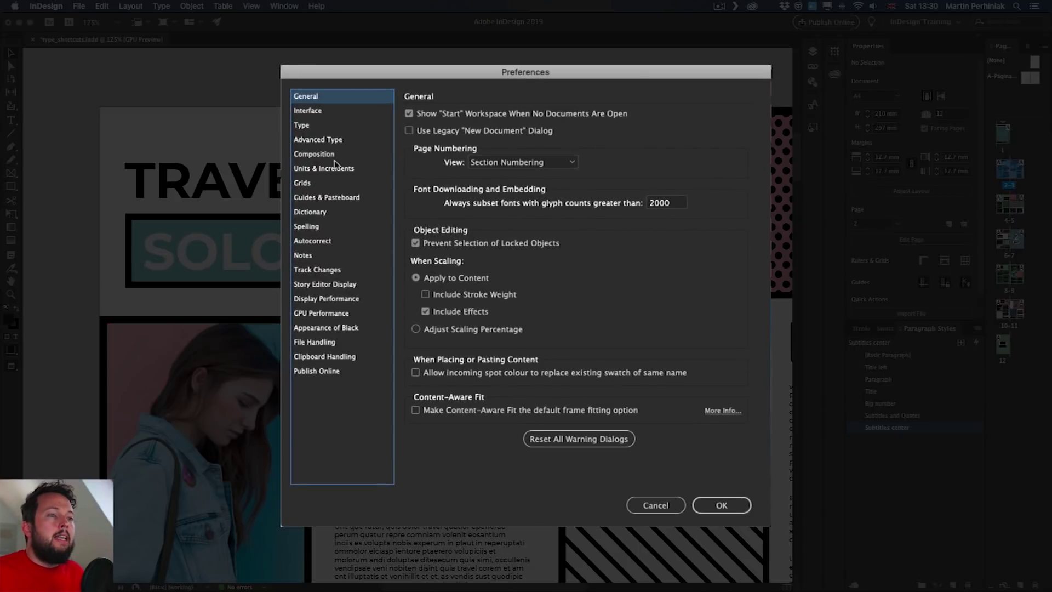
{"action": "left_click", "coordinate": [317, 169]}
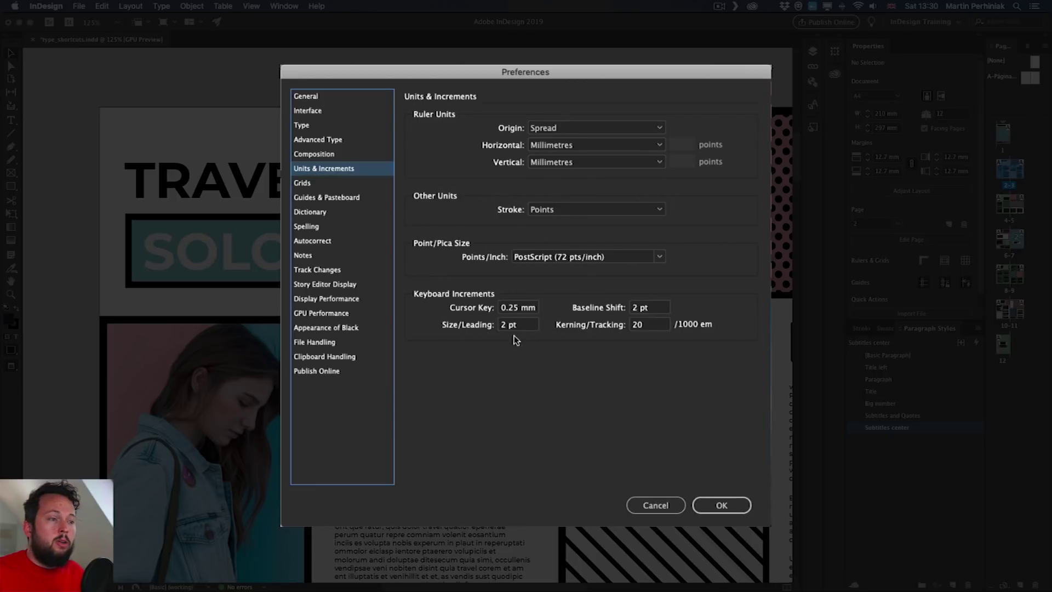
{"action": "left_click_drag", "start_coordinate": [526, 329], "coordinate": [491, 328]}
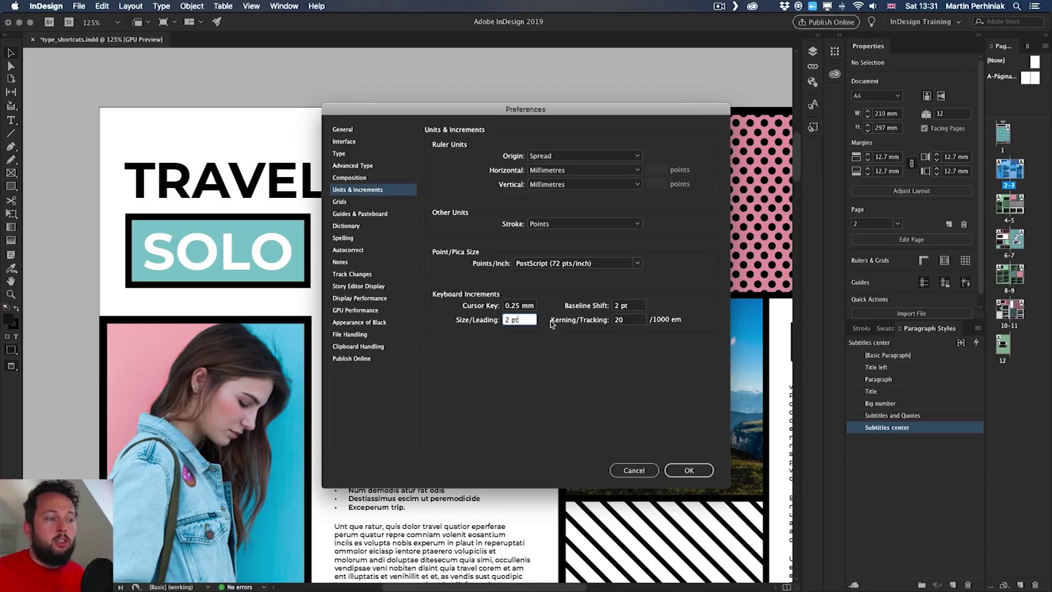
{"action": "left_click_drag", "start_coordinate": [527, 318], "coordinate": [501, 319]}
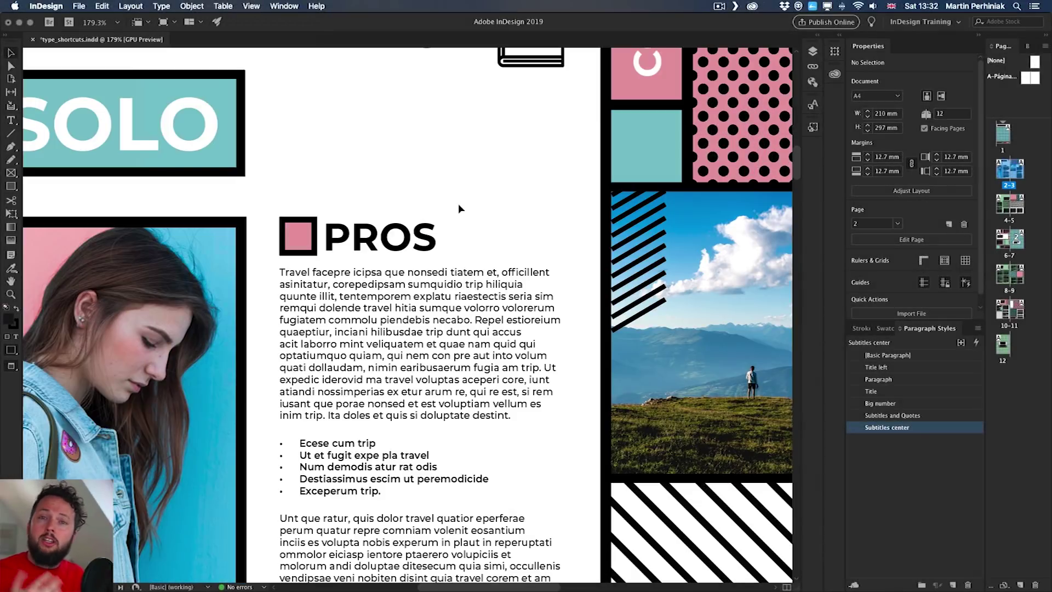
Retype the heading as lowercase 'pros' and toggle it between all caps and lowercase.
{"action": "double_click", "coordinate": [393, 250]}
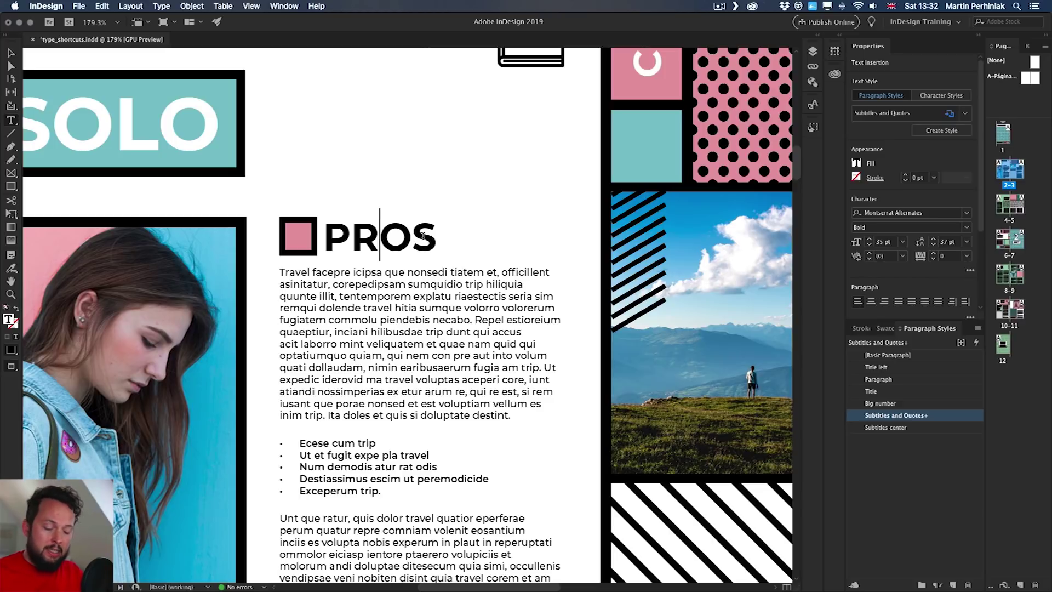
{"action": "key", "text": "Right"}
{"action": "key", "text": "Right"}
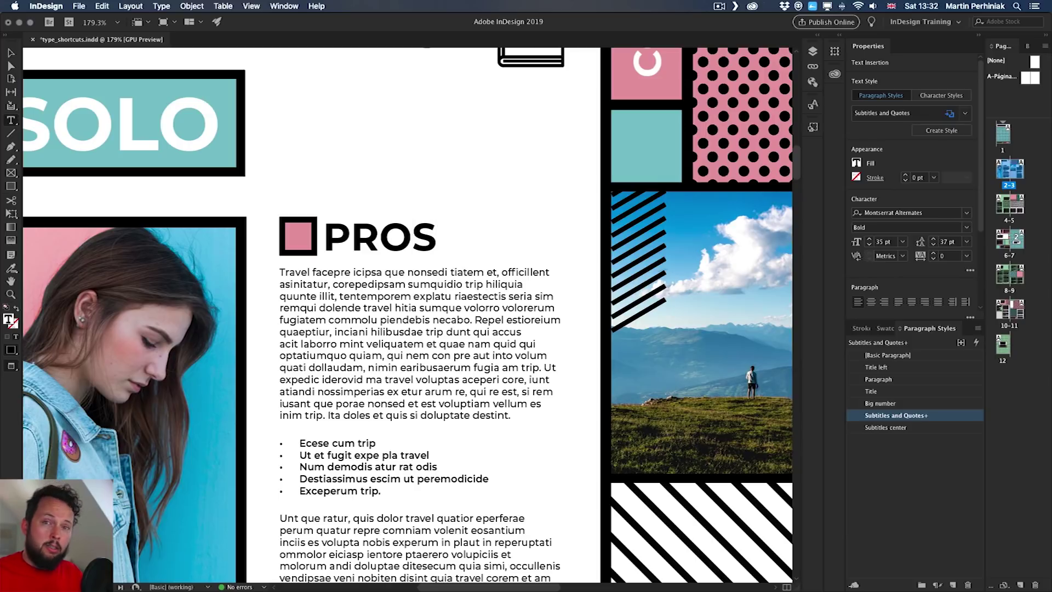
{"action": "key", "text": "shift+super+Left"}
{"action": "type", "text": "pros"}
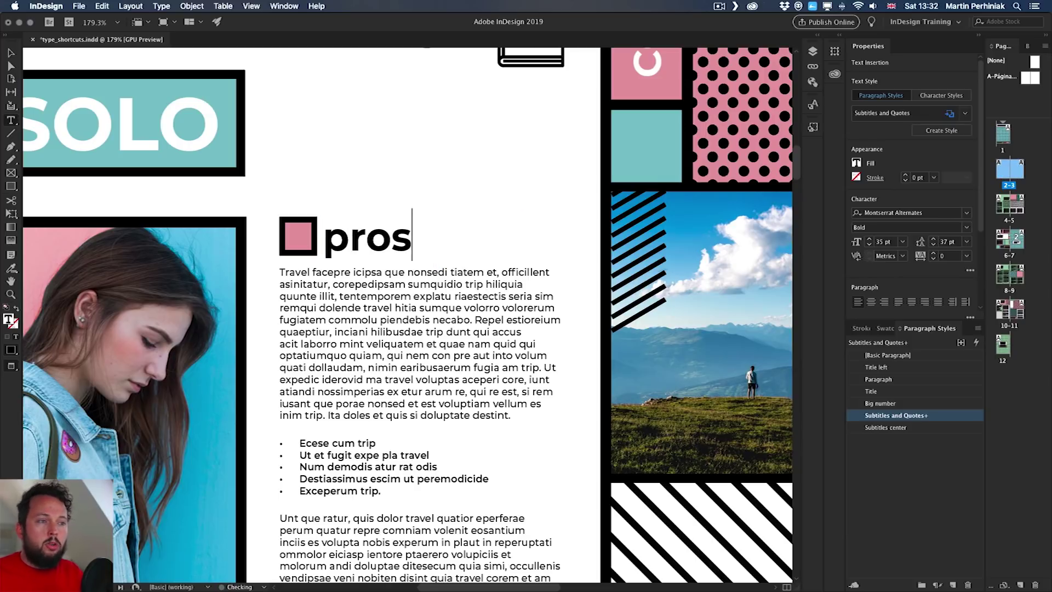
{"action": "double_click", "coordinate": [362, 242]}
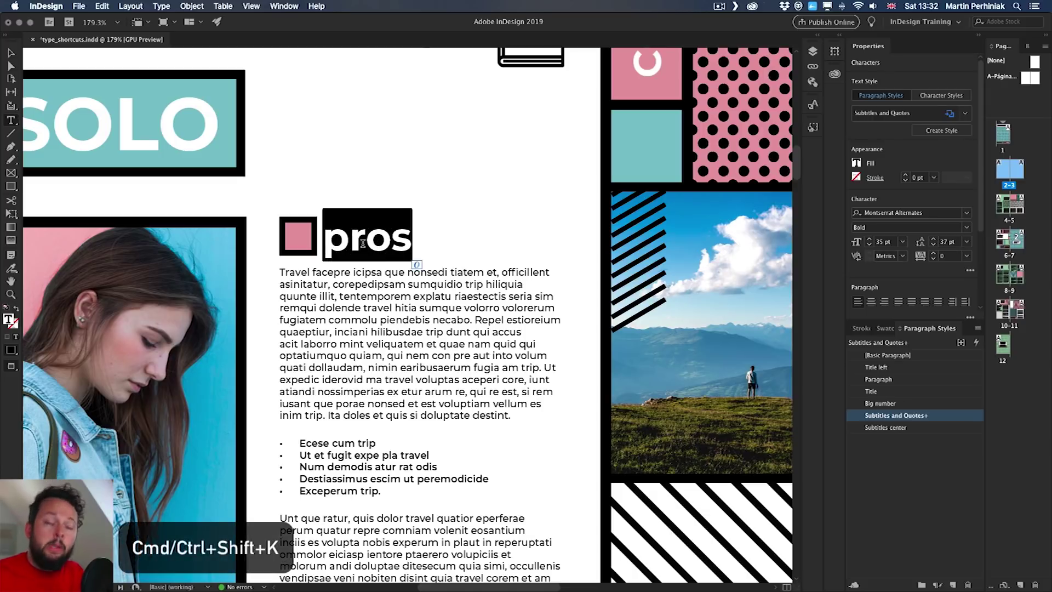
{"action": "key", "text": "super+shift+k"}
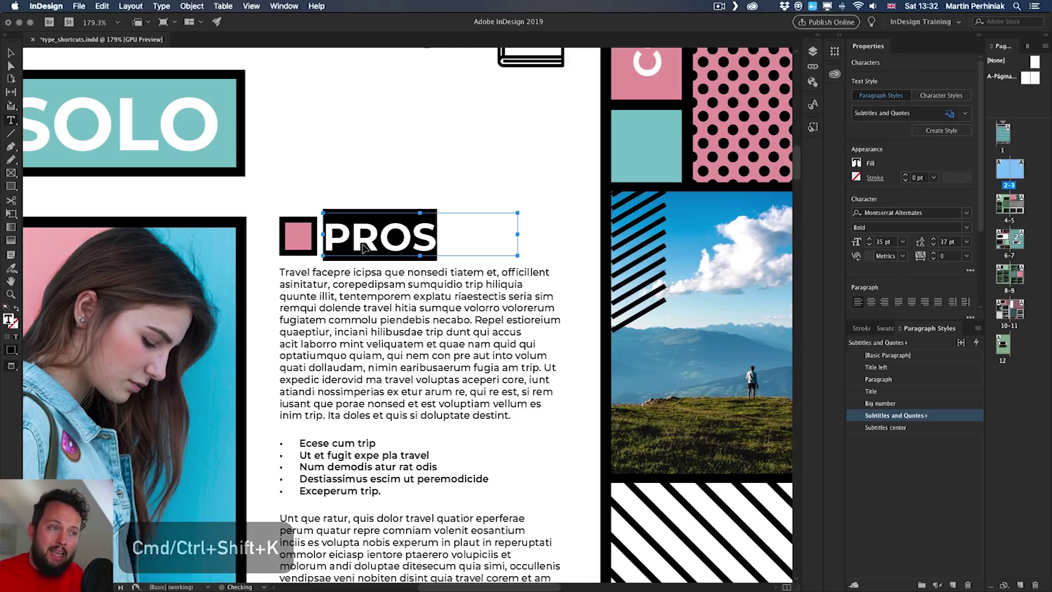
{"action": "key", "text": "super+shift+k"}
{"action": "key", "text": "super+shift+k"}
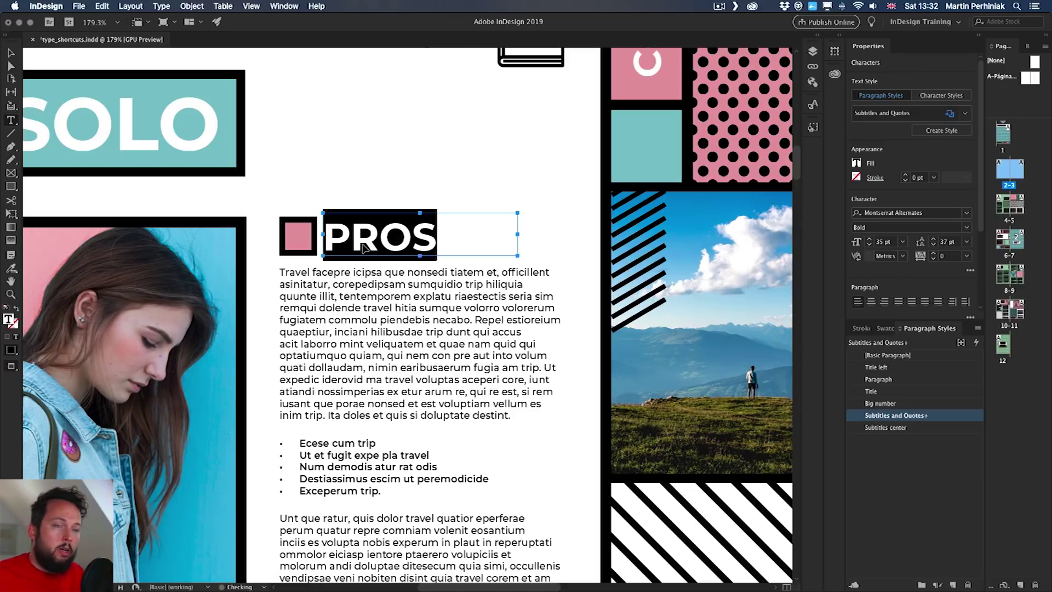
{"action": "key", "text": "super+shift+k"}
{"action": "key", "text": "super+shift+k"}
{"action": "key", "text": "super+shift+k"}
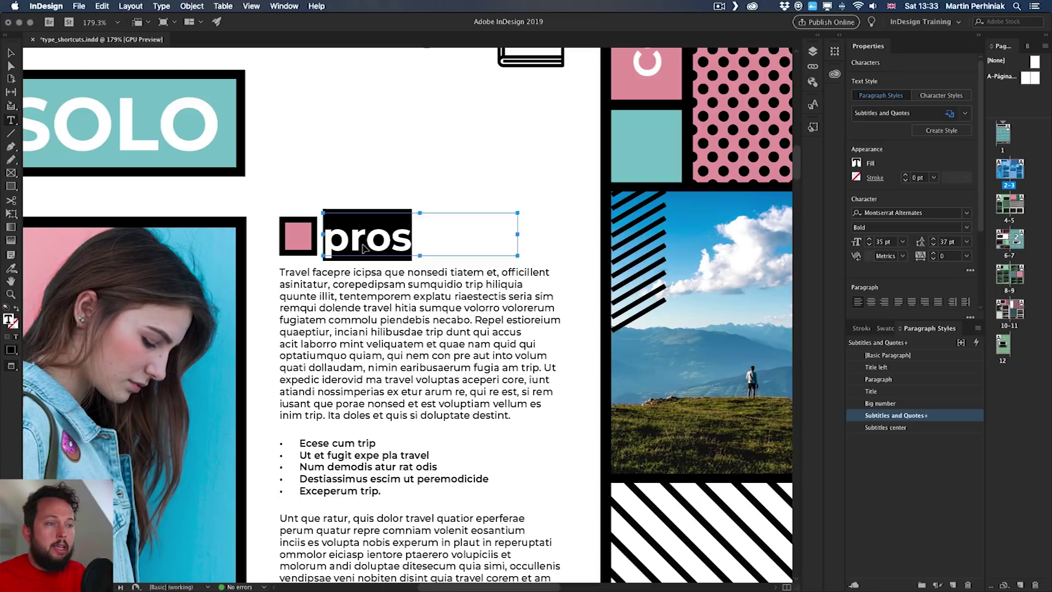
Replace the initial p with a capital P so the heading reads 'Pros'.
{"action": "key", "text": "Left"}
{"action": "key", "text": "Delete"}
{"action": "type", "text": "P"}
{"action": "key", "text": "Left"}
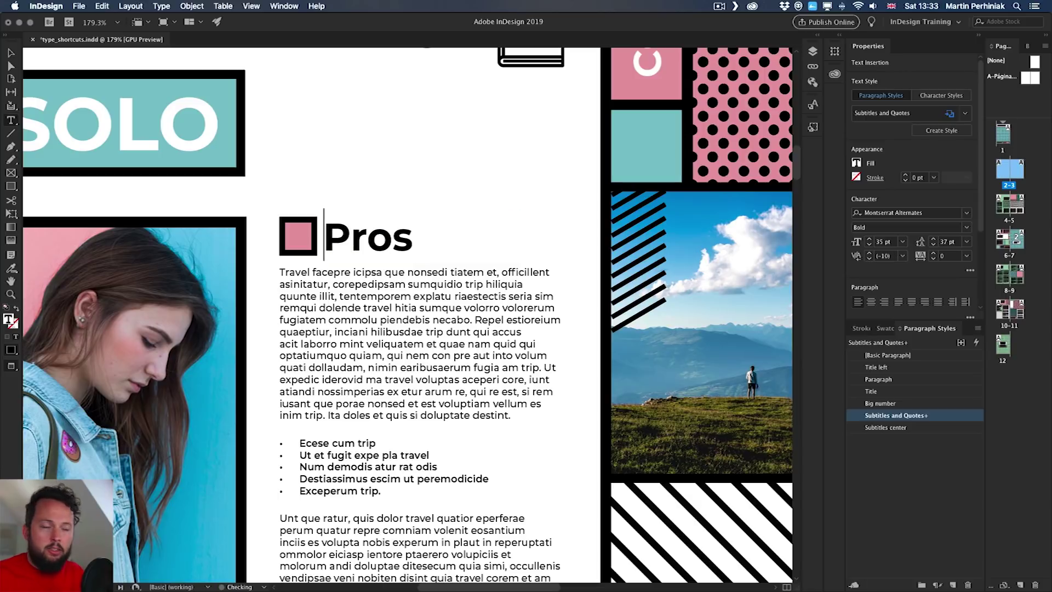
{"action": "key", "text": "shift+End"}
{"action": "key", "text": "super+shift+k"}
{"action": "key", "text": "super+shift+k"}
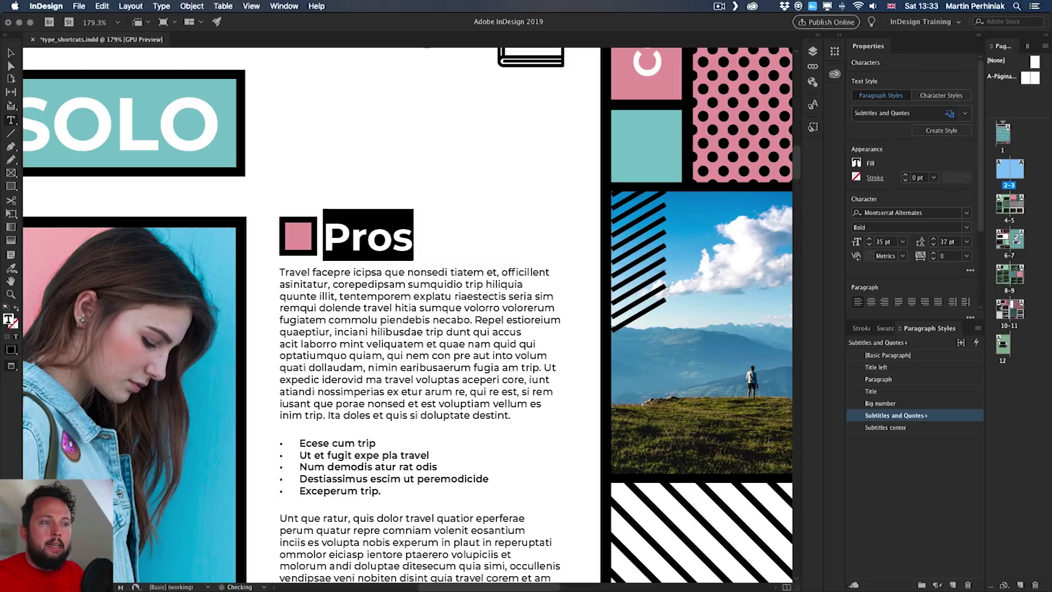
{"action": "key", "text": "super+shift+k"}
{"action": "key", "text": "super+shift+k"}
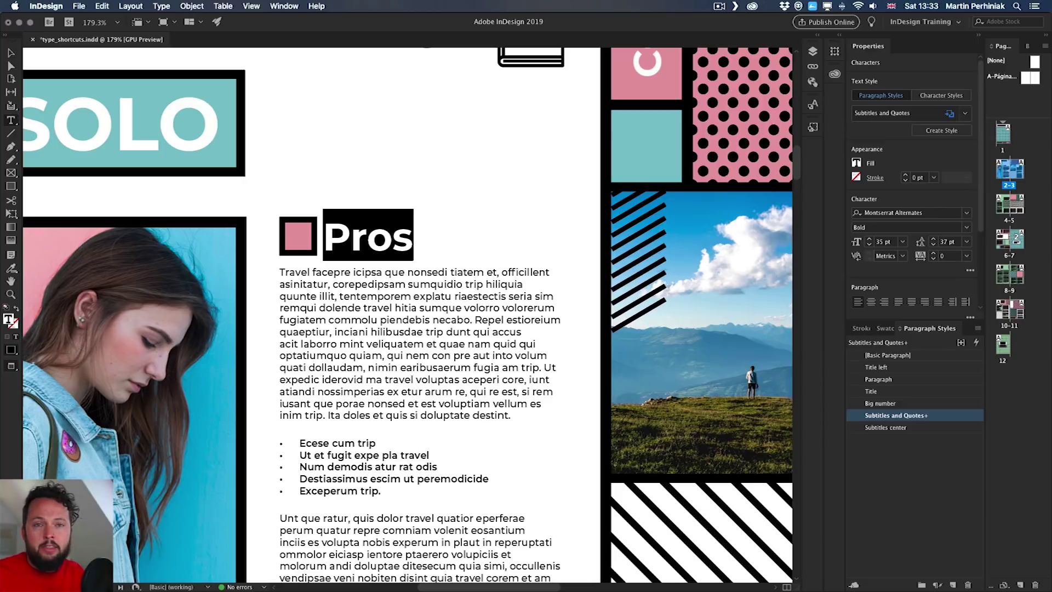
Select the word Pros and apply small caps with Cmd+Shift+H.
{"action": "left_click", "coordinate": [107, 5]}
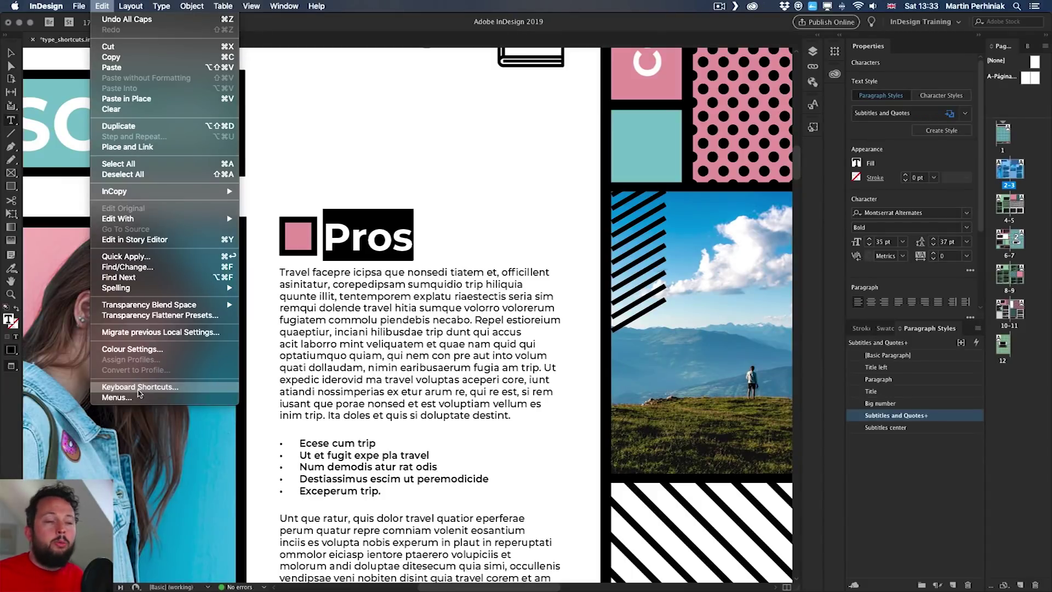
{"action": "key", "text": "Escape"}
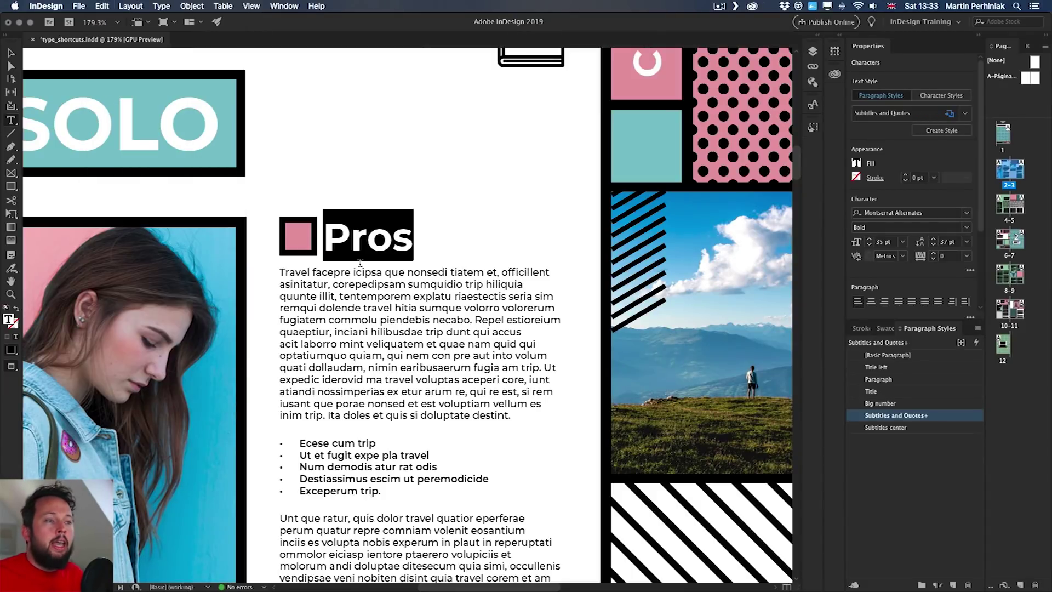
{"action": "left_click", "coordinate": [367, 234]}
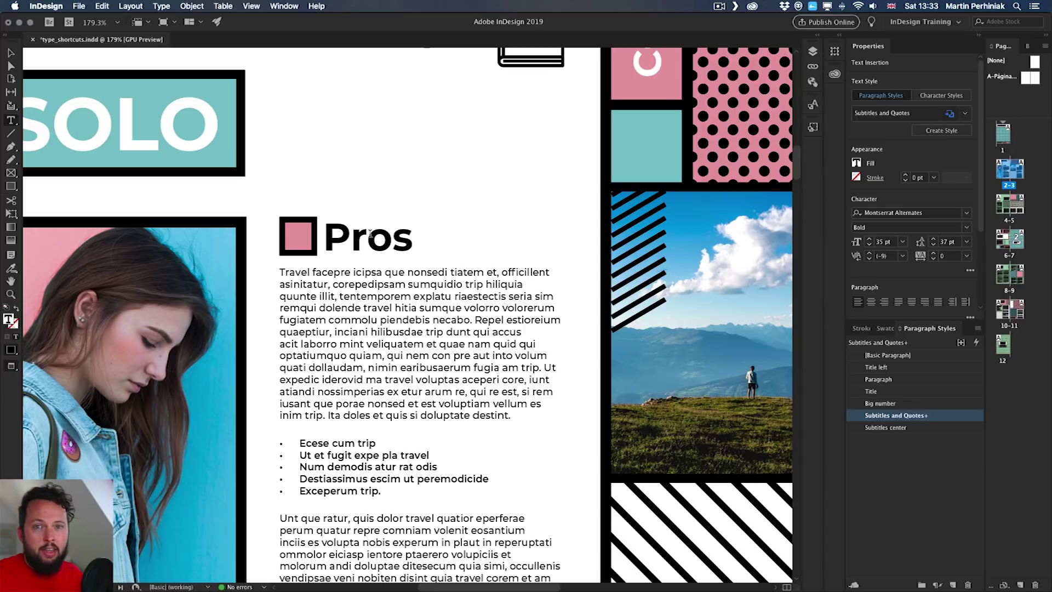
{"action": "double_click", "coordinate": [368, 234]}
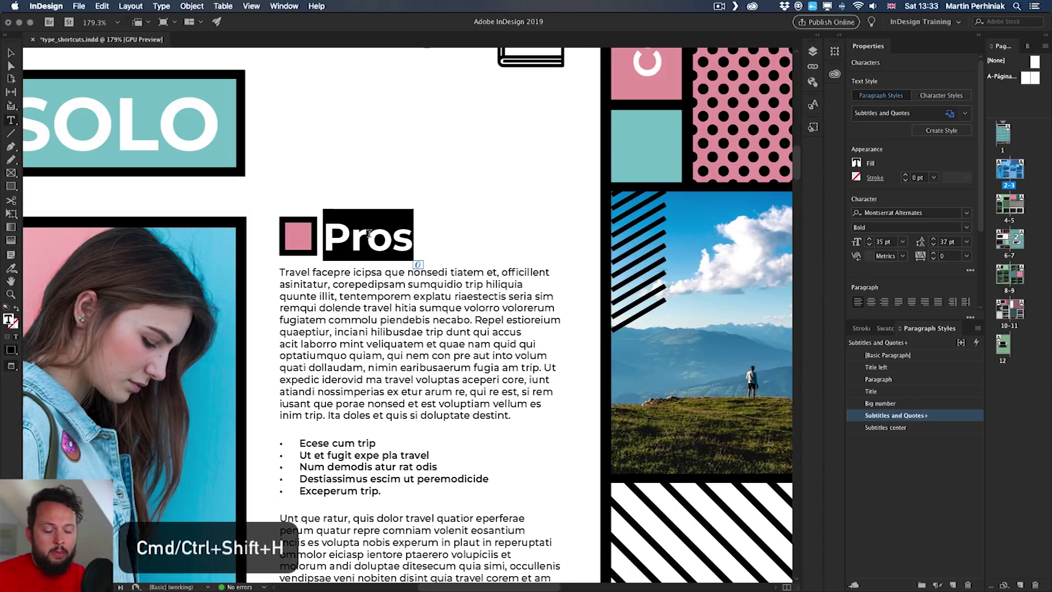
{"action": "key", "text": "super+shift+h"}
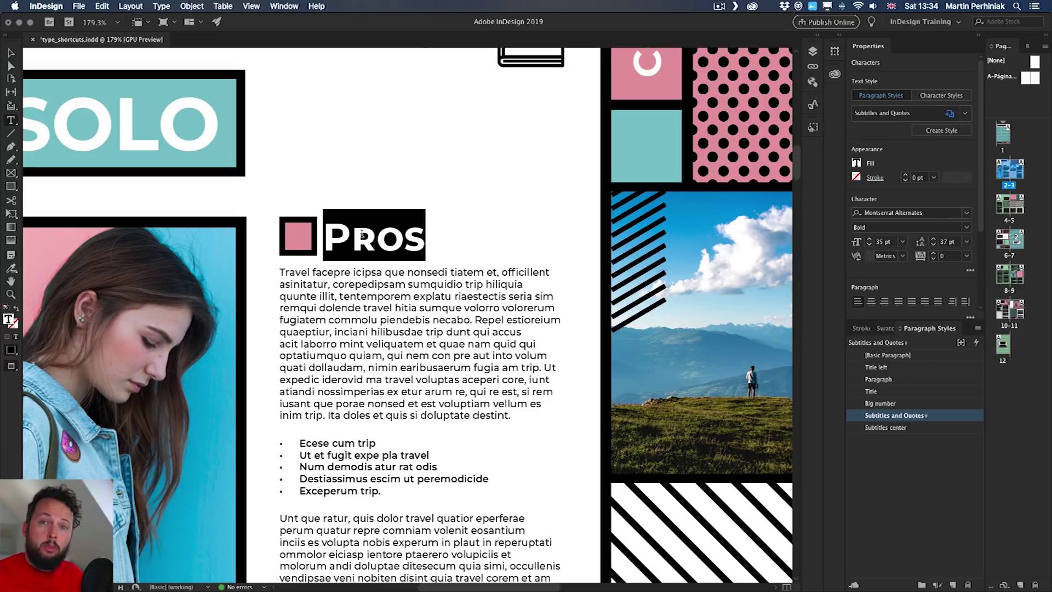
Turn off small caps on Pros and try superscript and subscript before restoring normal.
{"action": "key", "text": "super+shift+h"}
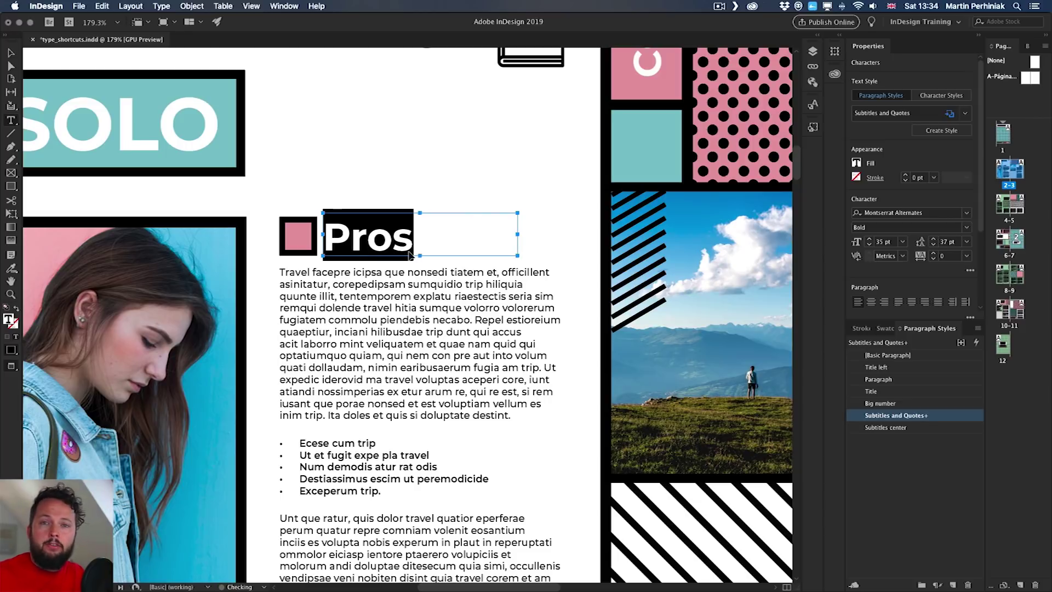
{"action": "key", "text": "super+shift+a"}
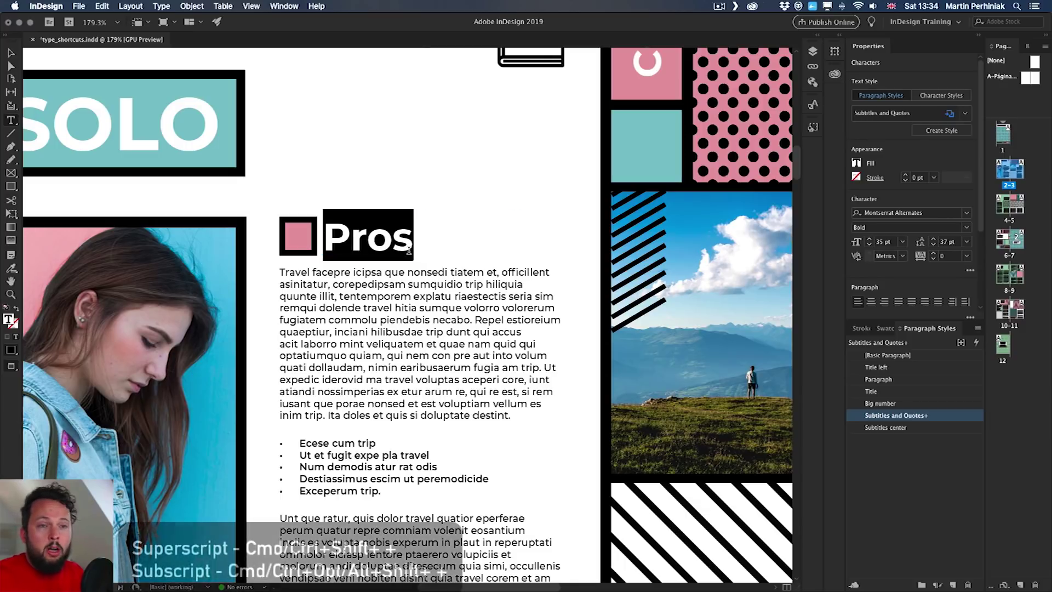
{"action": "key", "text": "super+shift+equal"}
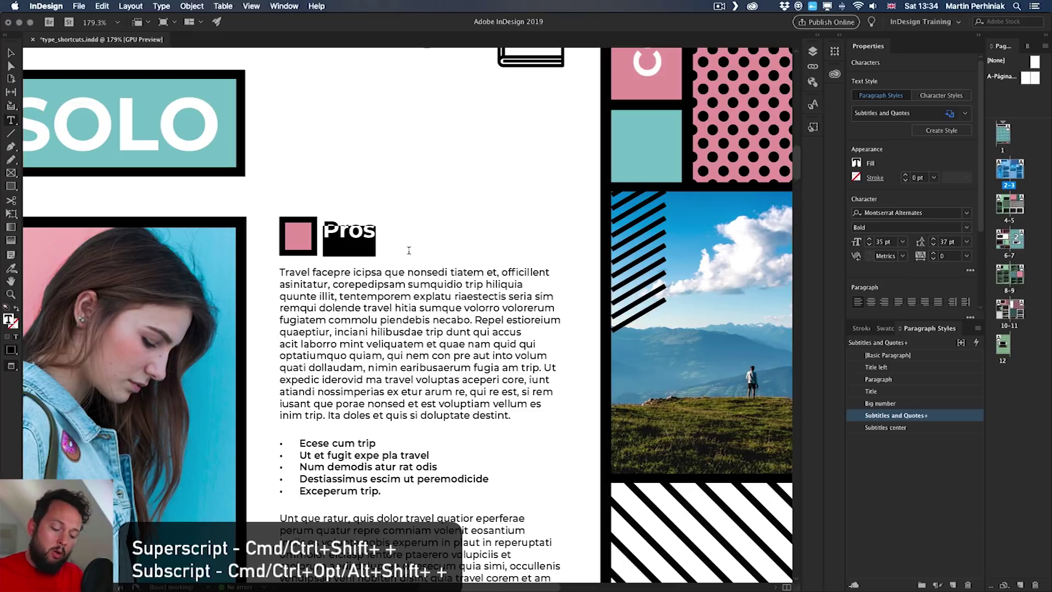
{"action": "key", "text": "super+alt+shift+equal"}
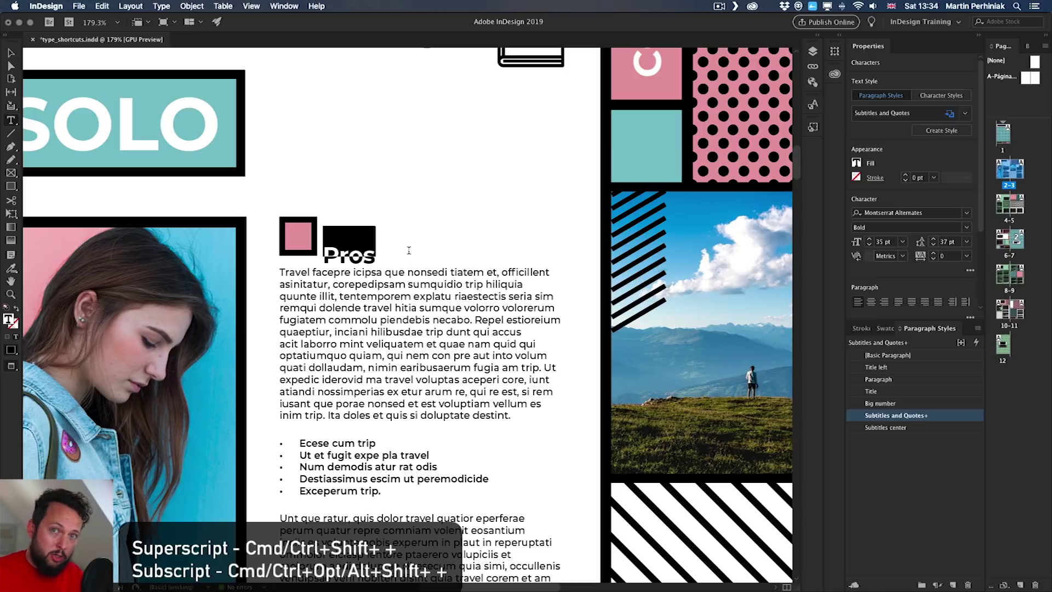
{"action": "key", "text": "super+alt+shift+equal"}
Type a 1 after Pros and raise it to superscript.
{"action": "scroll", "coordinate": [408, 251], "scroll_direction": "right", "scroll_amount": 1}
{"action": "left_click", "coordinate": [409, 251]}
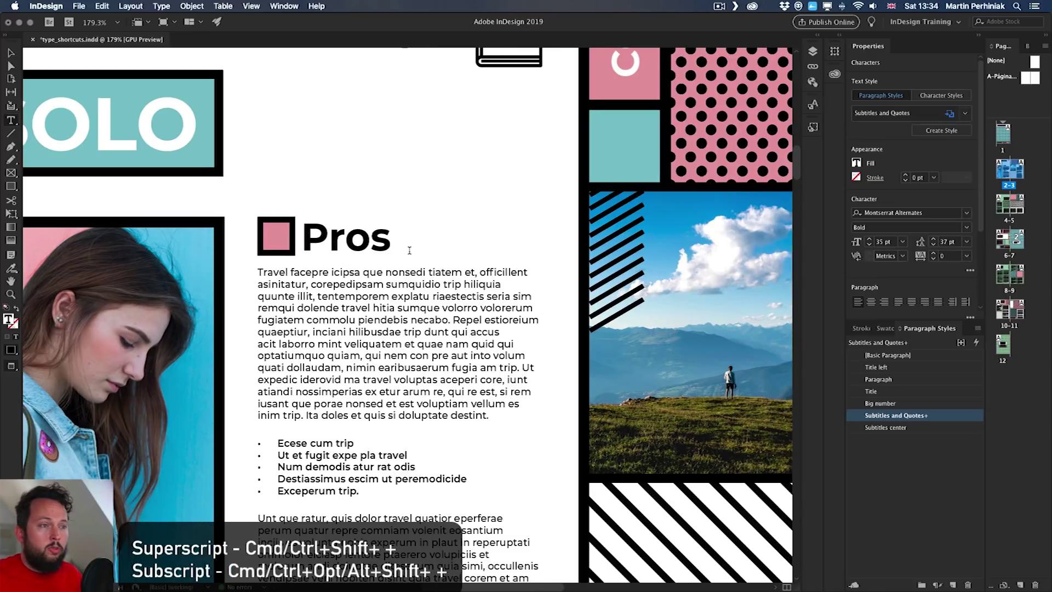
{"action": "type", "text": "1"}
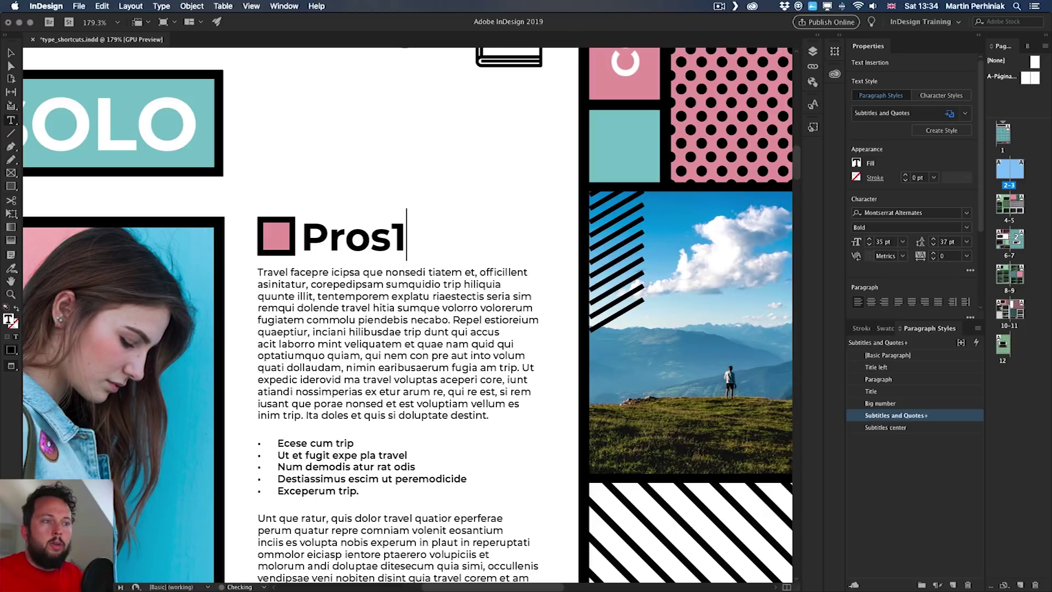
{"action": "key", "text": "shift+Left"}
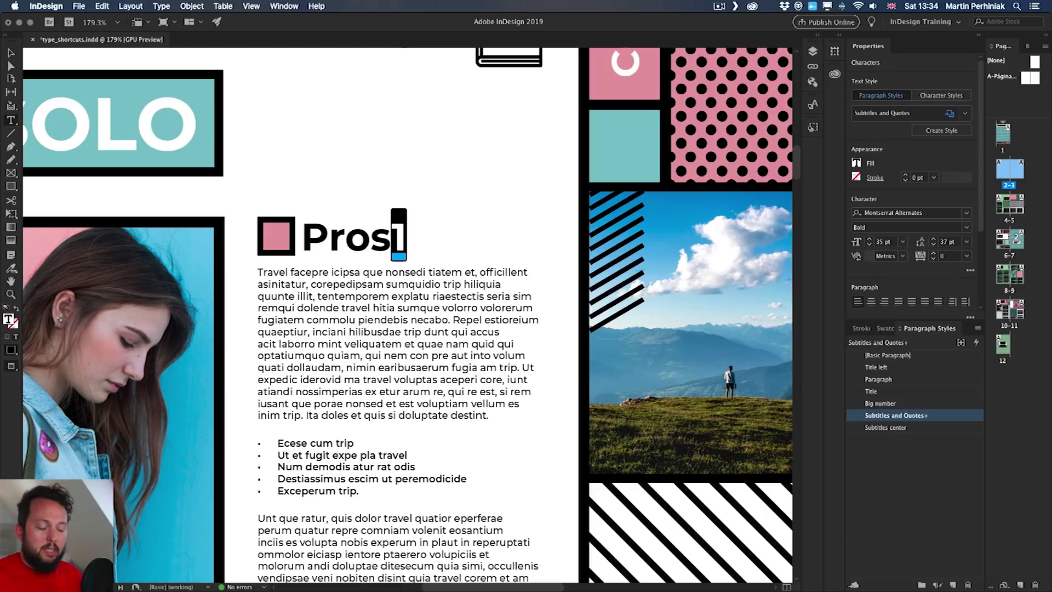
{"action": "key", "text": "super+shift+equal"}
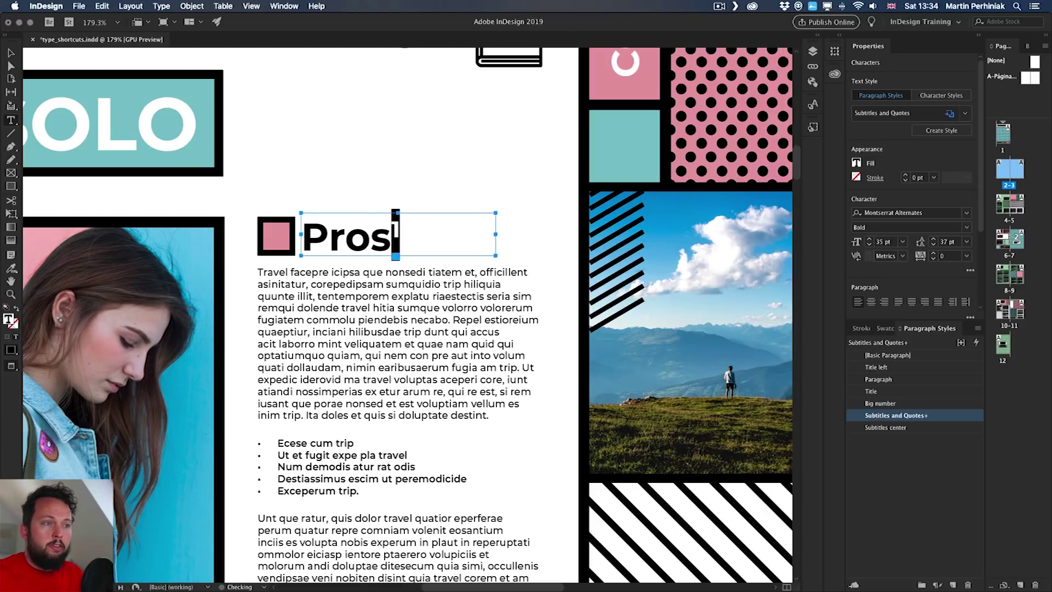
{"action": "scroll", "coordinate": [373, 159], "scroll_direction": "right", "scroll_amount": 4}
{"action": "scroll", "coordinate": [372, 160], "scroll_direction": "down", "scroll_amount": 1}
{"action": "left_click", "coordinate": [374, 159]}
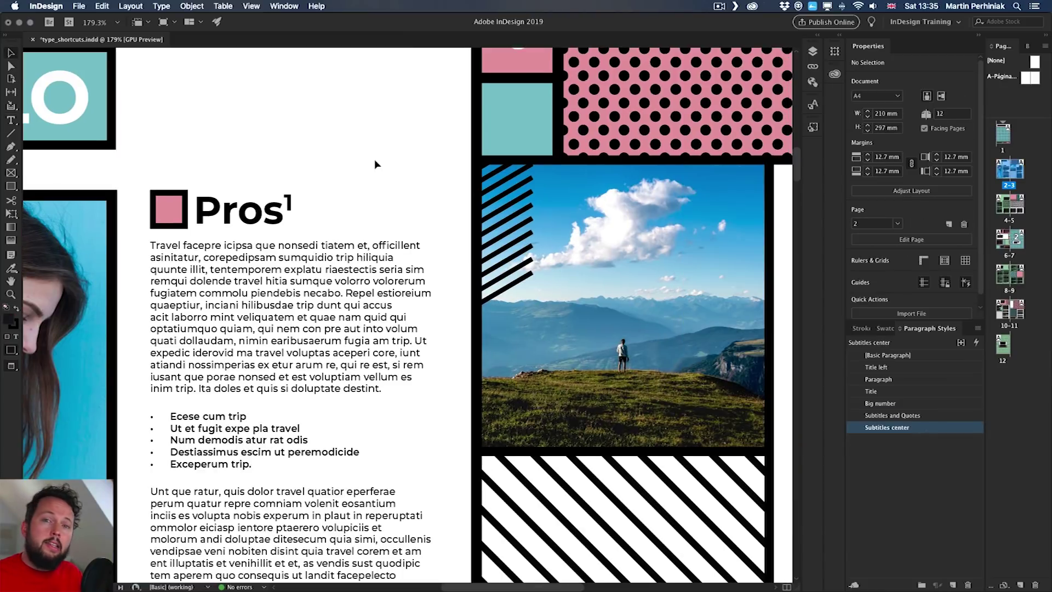
{"action": "scroll", "coordinate": [374, 163], "scroll_direction": "right", "scroll_amount": 10}
{"action": "scroll", "coordinate": [374, 163], "scroll_direction": "down", "scroll_amount": 4}
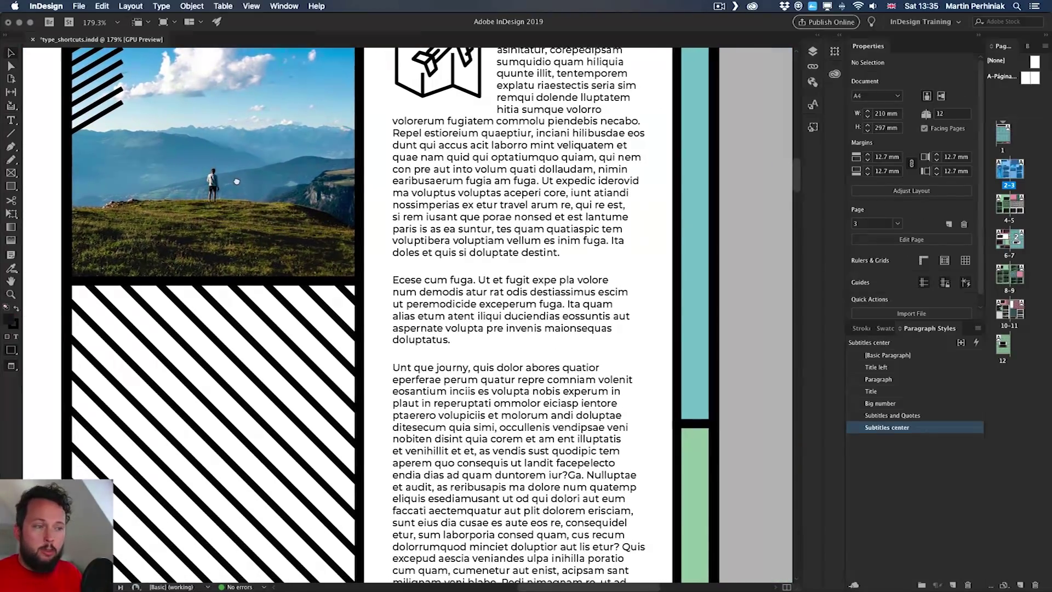
Select 'journy' and use the spell check to change it to 'journey'.
{"action": "double_click", "coordinate": [454, 379]}
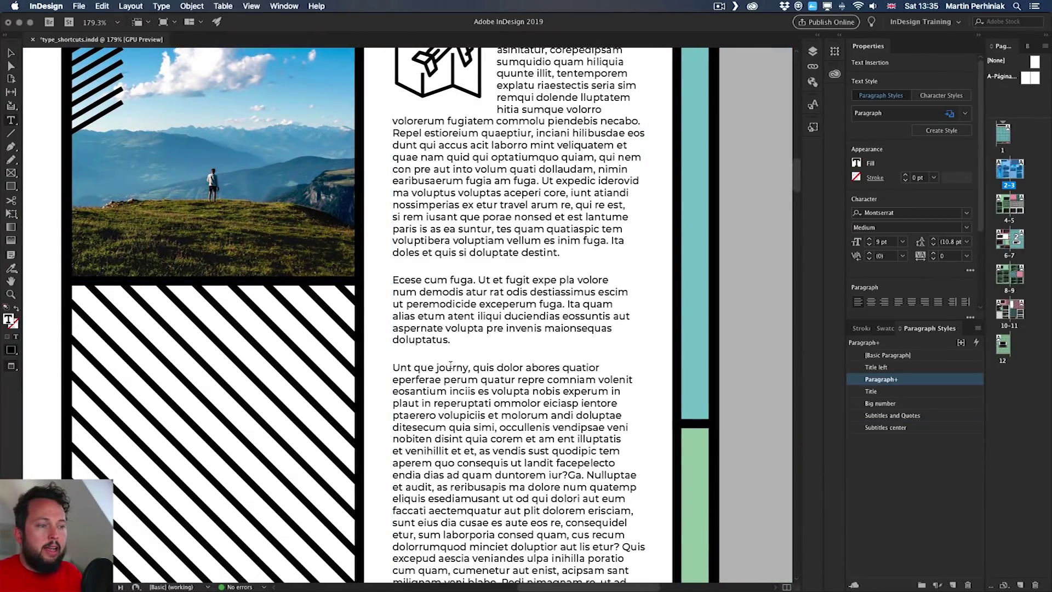
{"action": "double_click", "coordinate": [450, 365]}
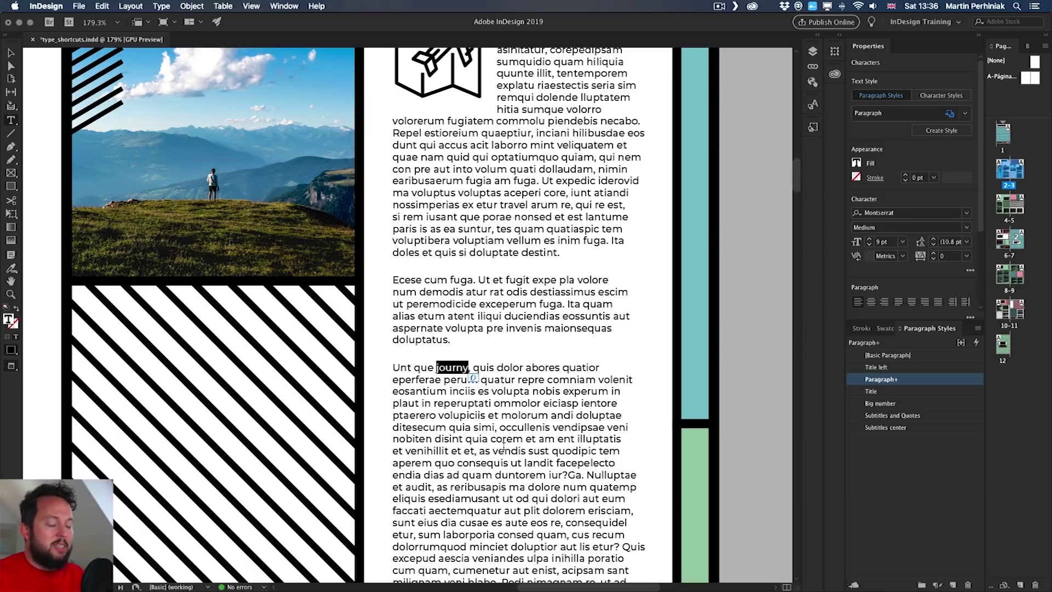
{"action": "key", "text": "super+i"}
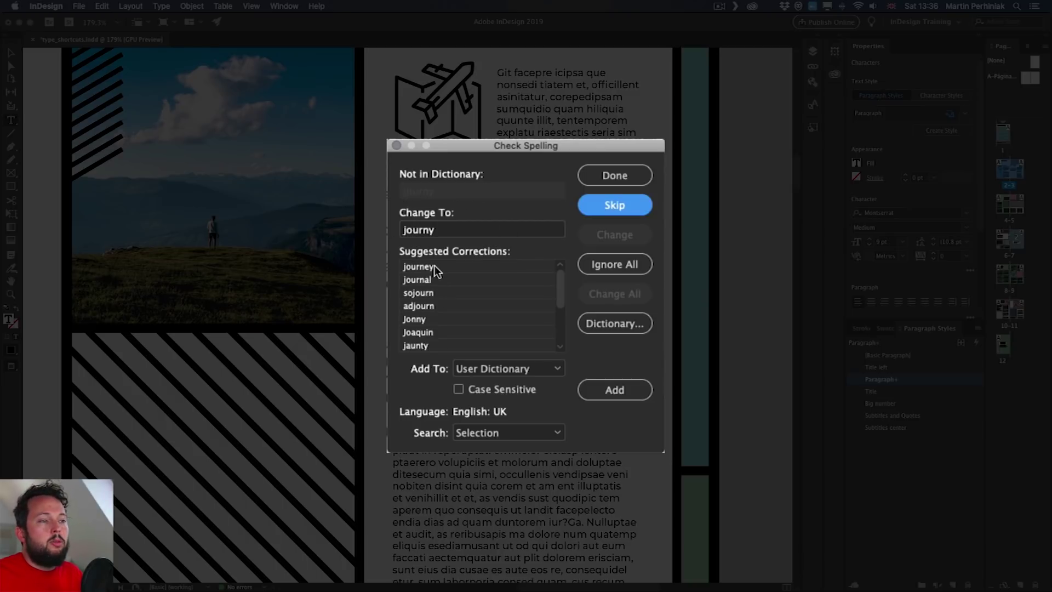
{"action": "left_click", "coordinate": [420, 267]}
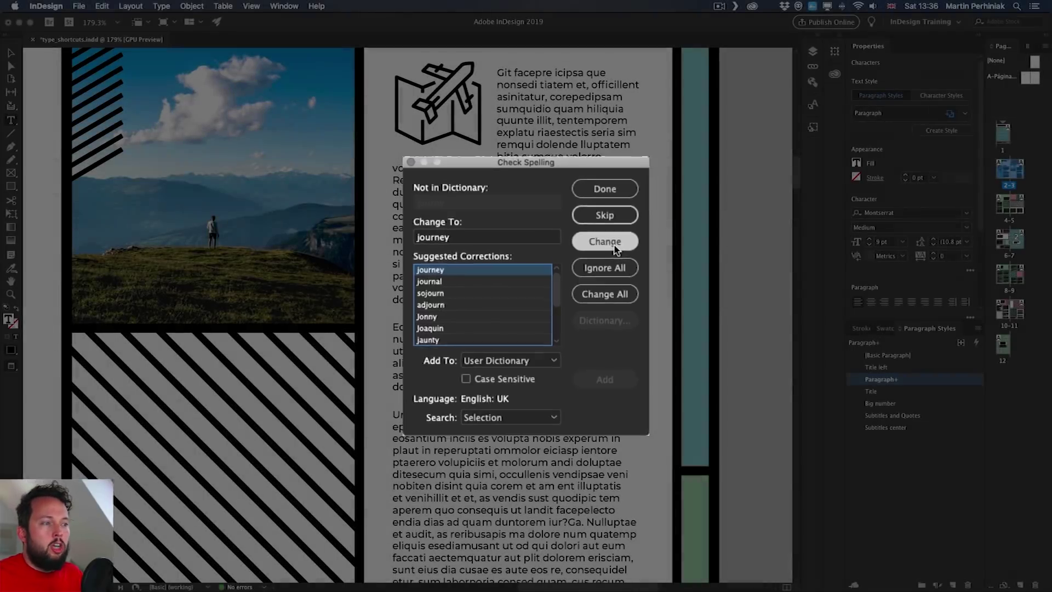
{"action": "left_click", "coordinate": [604, 242]}
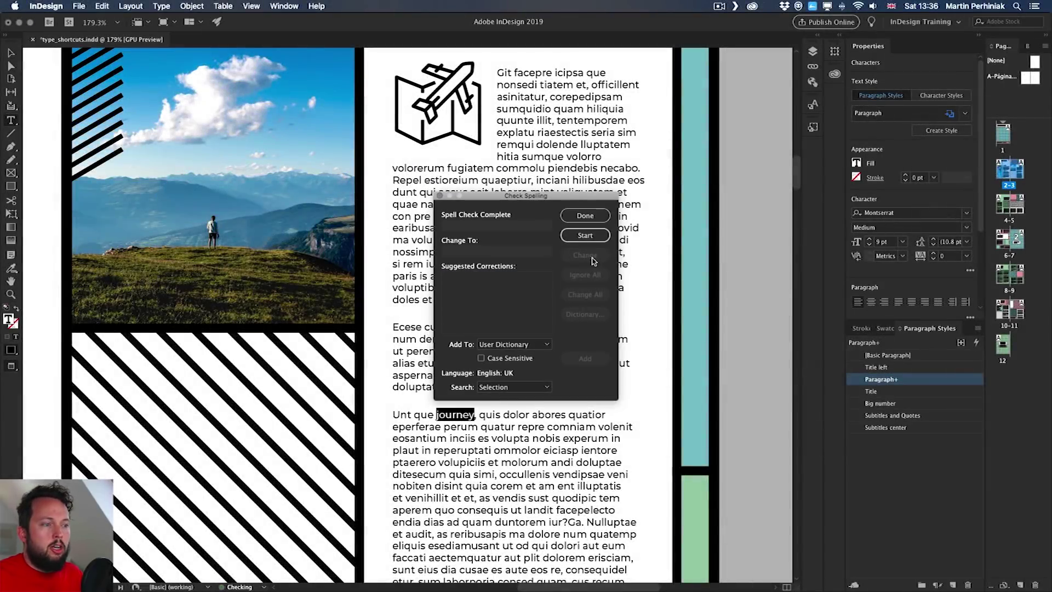
{"action": "left_click", "coordinate": [577, 218]}
{"action": "key", "text": "Escape"}
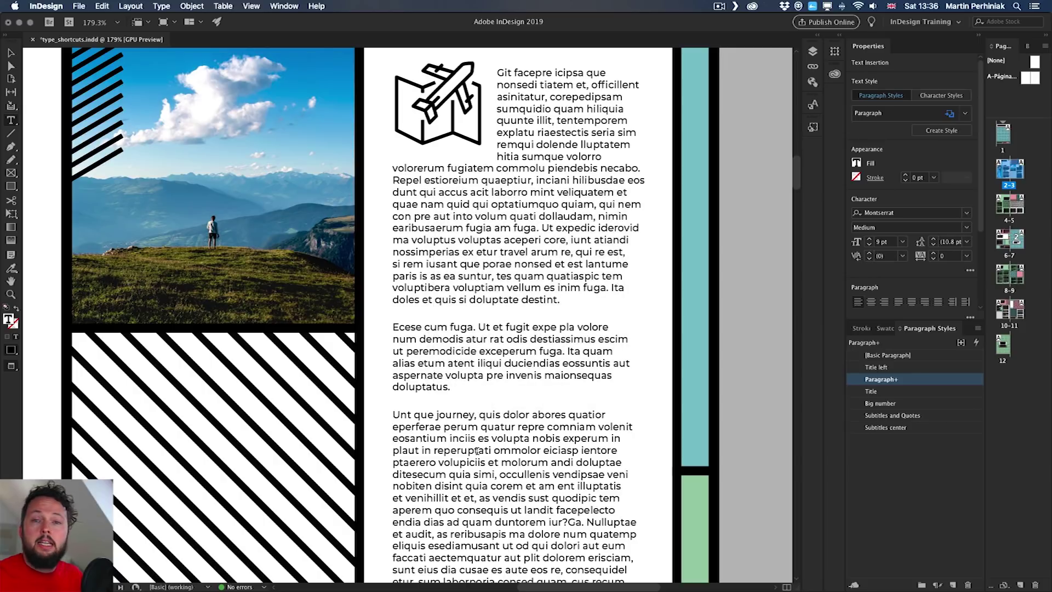
{"action": "key", "text": "j"}
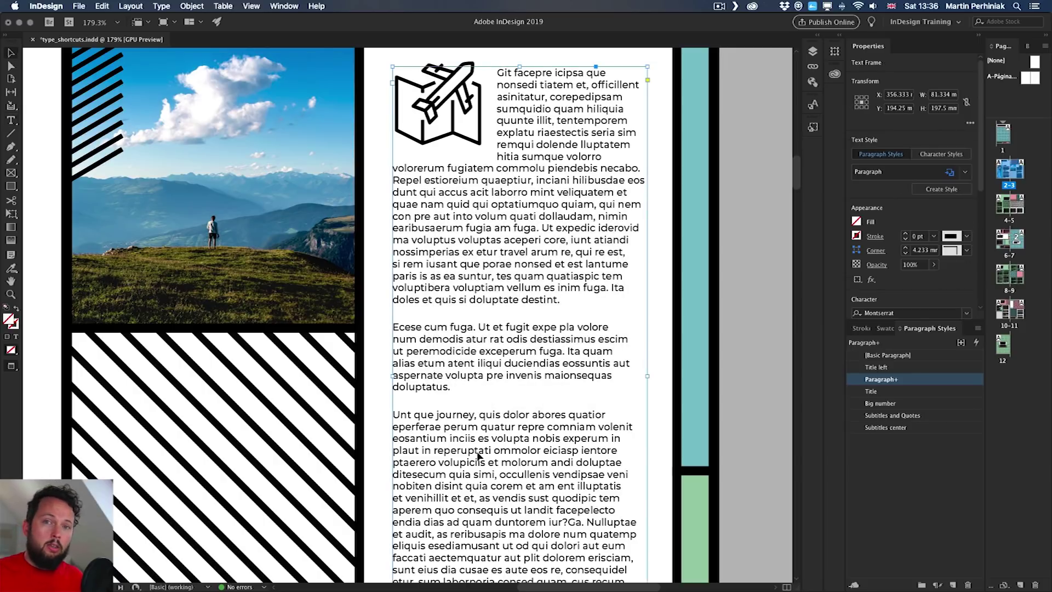